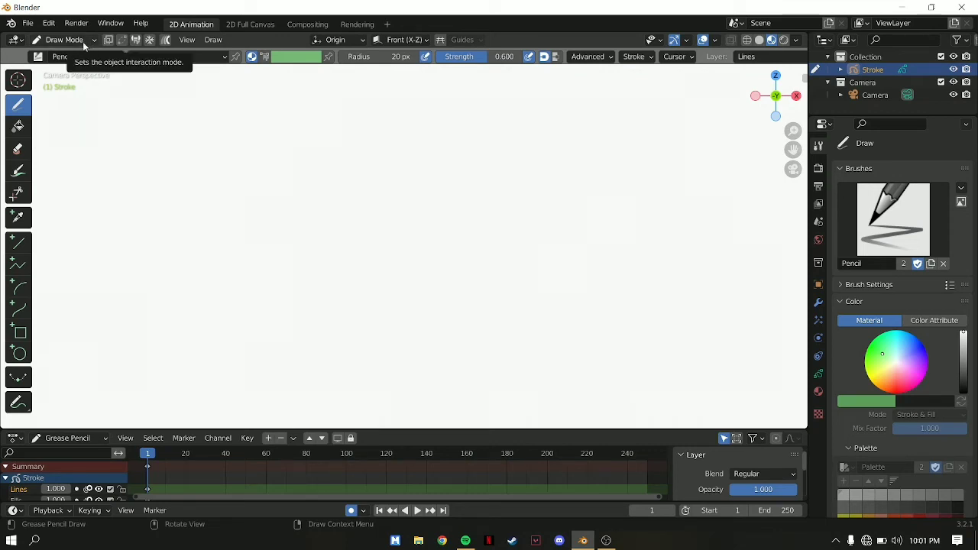
# Step: Set the brush radius to 40 px and switch to the Pen brush
pyautogui.click(397, 56)
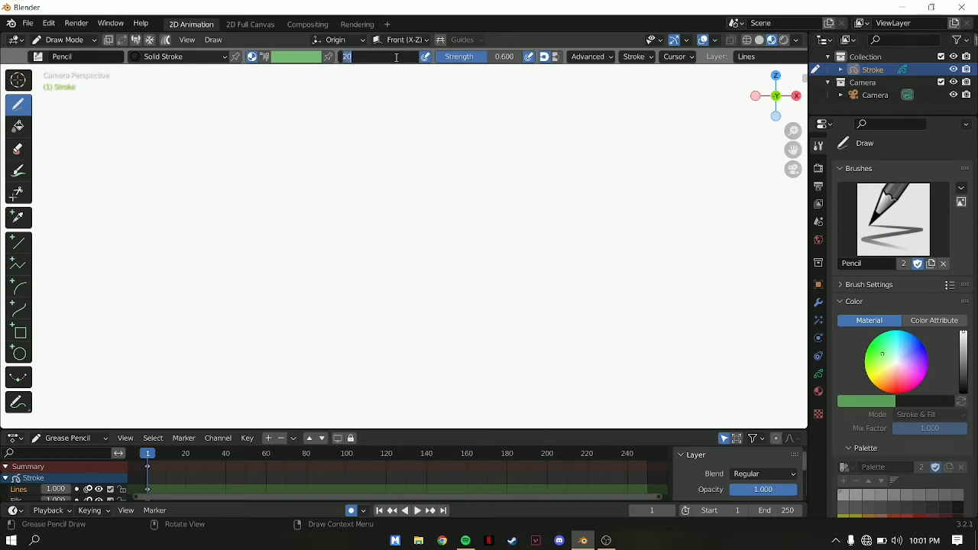
pyautogui.write('40')
pyautogui.press('Return')
pyautogui.click(69, 57)
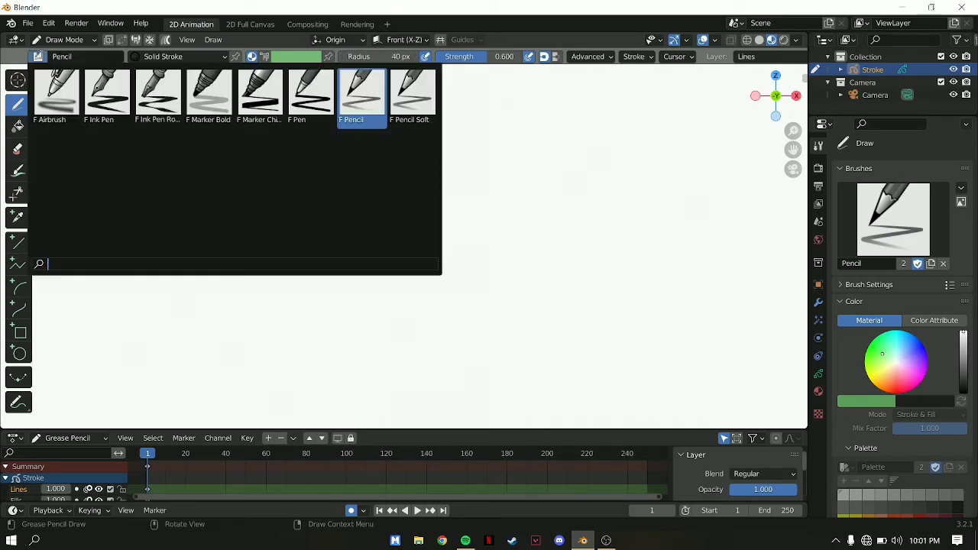
pyautogui.click(315, 107)
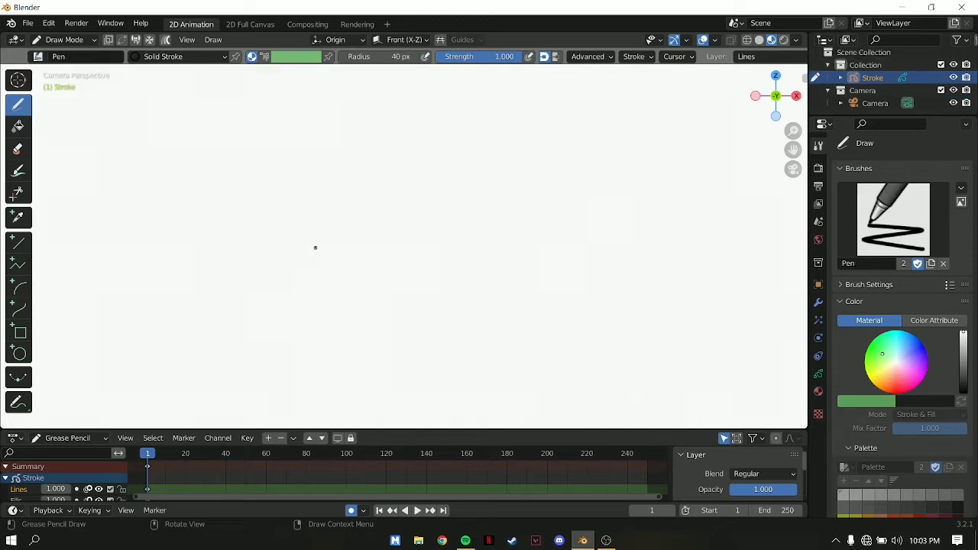
pyautogui.keyDown('shift'); pyautogui.click(316, 246); pyautogui.keyUp('shift')
# Step: Draw the shell's arched top, then close the dome with a smooth curved bottom edge
pyautogui.moveTo(324, 227)
pyautogui.keyDown('shift'); pyautogui.mouseDown()
pyautogui.moveTo(343, 207)
pyautogui.moveTo(399, 207)
pyautogui.moveTo(424, 223)
pyautogui.moveTo(445, 268)
pyautogui.mouseUp(); pyautogui.keyUp('shift')
pyautogui.scroll(3, 328, 252)
pyautogui.scroll(3, 316, 253)
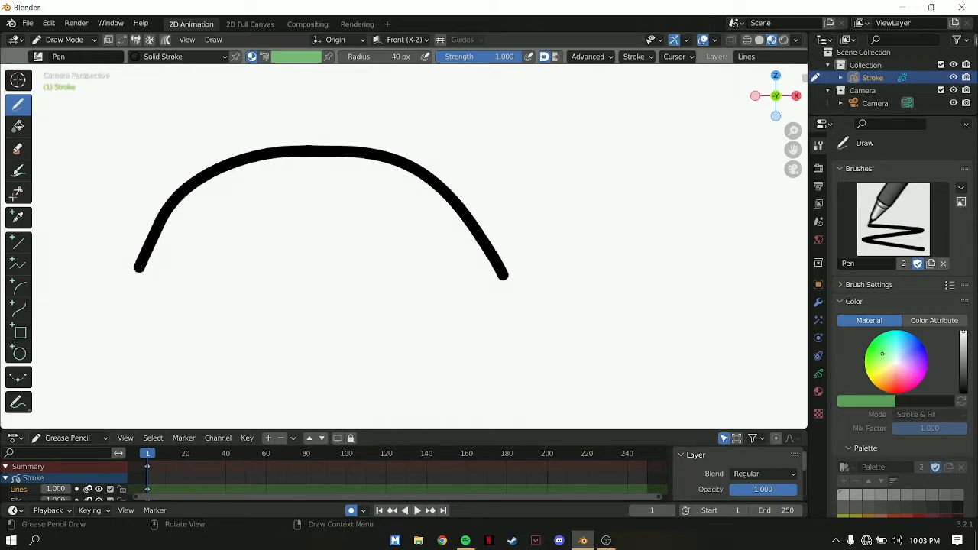
pyautogui.press('shift')
pyautogui.moveTo(142, 272)
pyautogui.keyDown('shift'); pyautogui.mouseDown()
pyautogui.moveTo(241, 300)
pyautogui.moveTo(233, 306)
pyautogui.moveTo(234, 287)
pyautogui.moveTo(250, 300)
pyautogui.moveTo(380, 308)
pyautogui.moveTo(438, 302)
pyautogui.moveTo(518, 269)
pyautogui.mouseUp(); pyautogui.keyUp('shift')
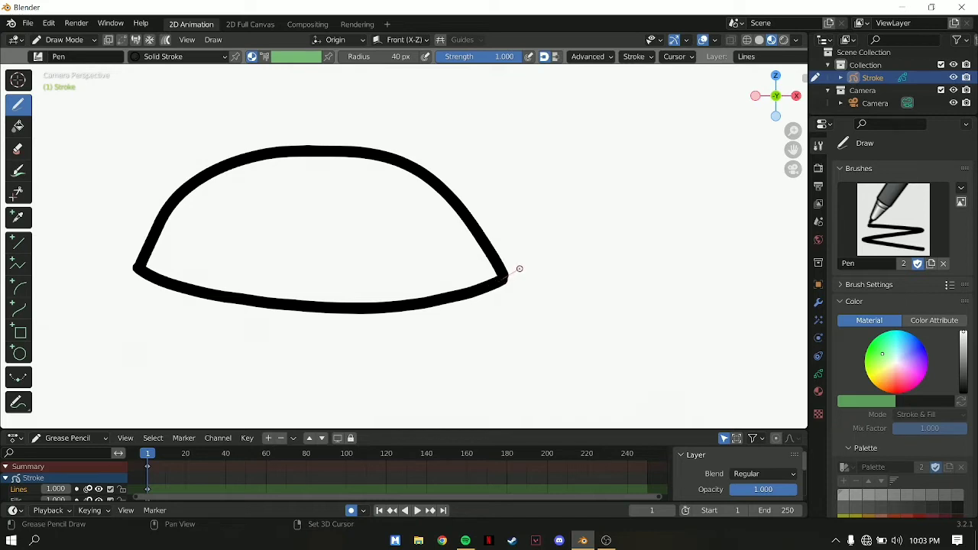
pyautogui.scroll(-1, 342, 289)
pyautogui.scroll(-2, 342, 289)
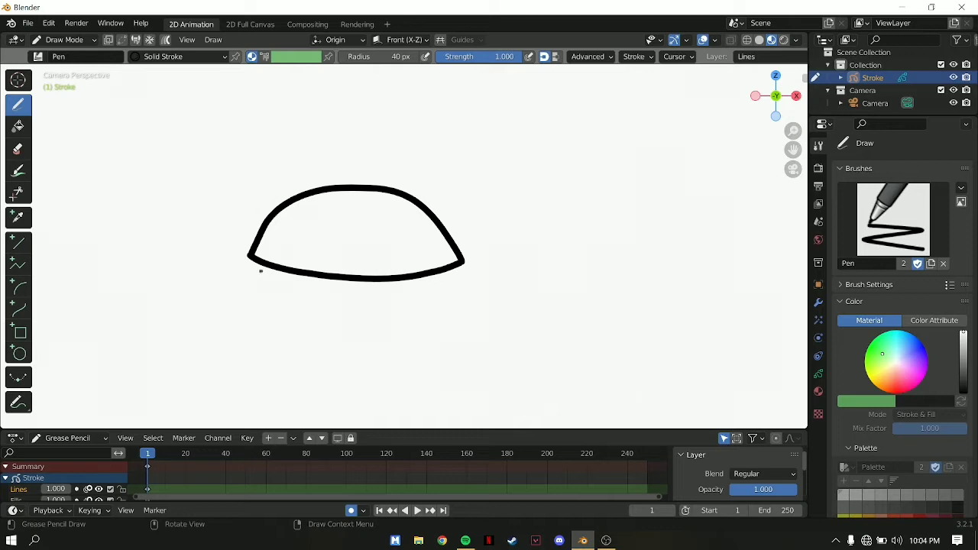
pyautogui.scroll(2, 258, 272)
# Step: Set the Pen brush radius to 35 px
pyautogui.click(398, 57)
pyautogui.write('35')
pyautogui.press('Return')
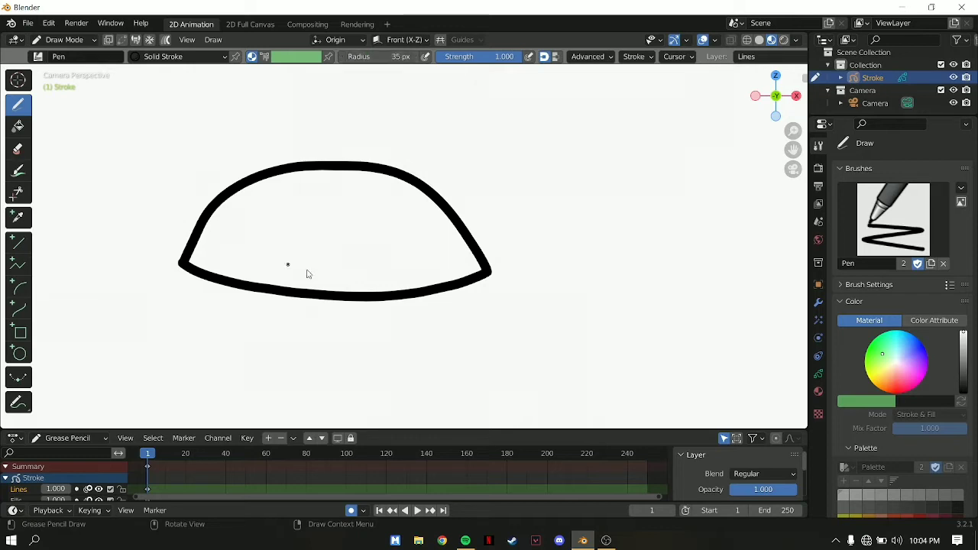
# Step: Draw a brim loop around the dome's base, then pan down and start a leg stroke
pyautogui.moveTo(484, 263)
pyautogui.mouseDown()
pyautogui.moveTo(524, 264)
pyautogui.moveTo(504, 300)
pyautogui.moveTo(350, 319)
pyautogui.moveTo(185, 295)
pyautogui.moveTo(152, 256)
pyautogui.moveTo(158, 243)
pyautogui.moveTo(179, 240)
pyautogui.moveTo(207, 253)
pyautogui.mouseUp()
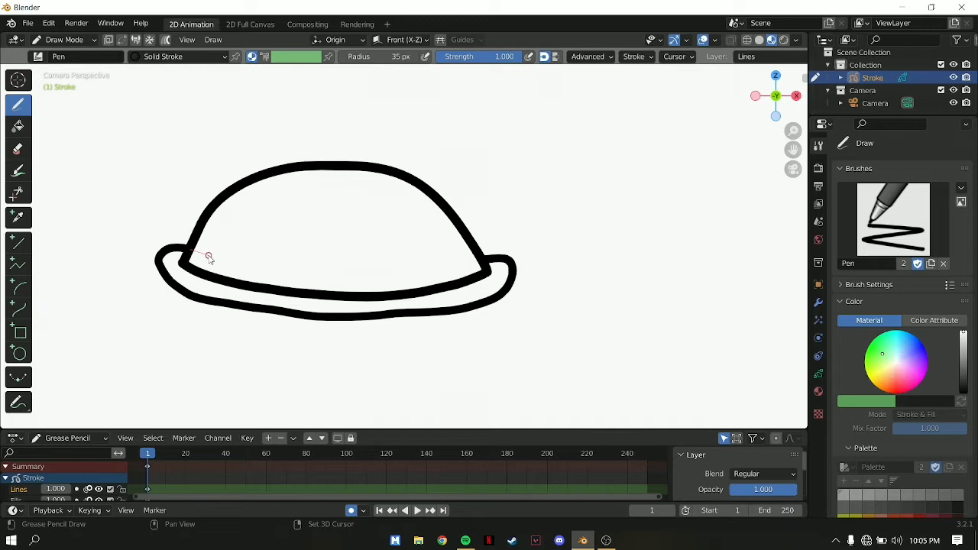
pyautogui.scroll(-1, 444, 295)
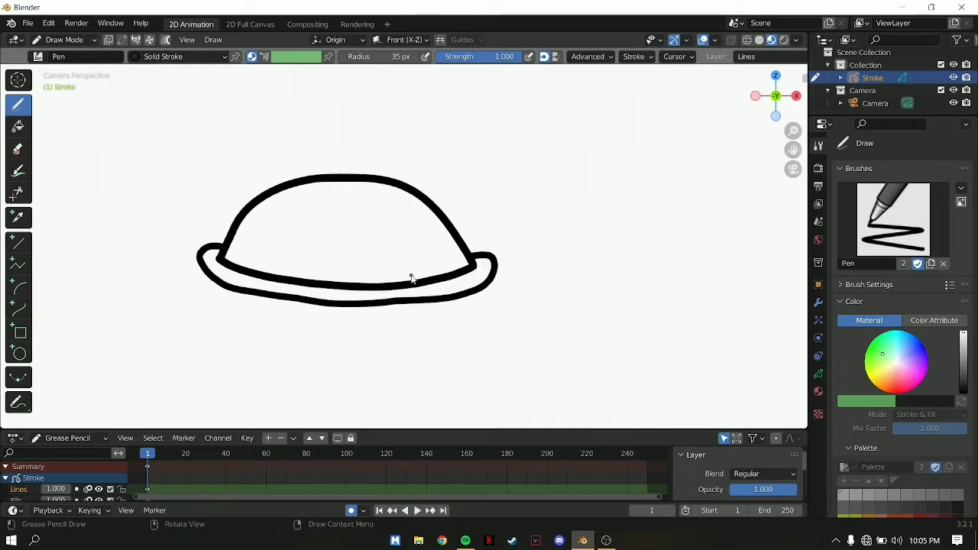
pyautogui.scroll(-2, 411, 279)
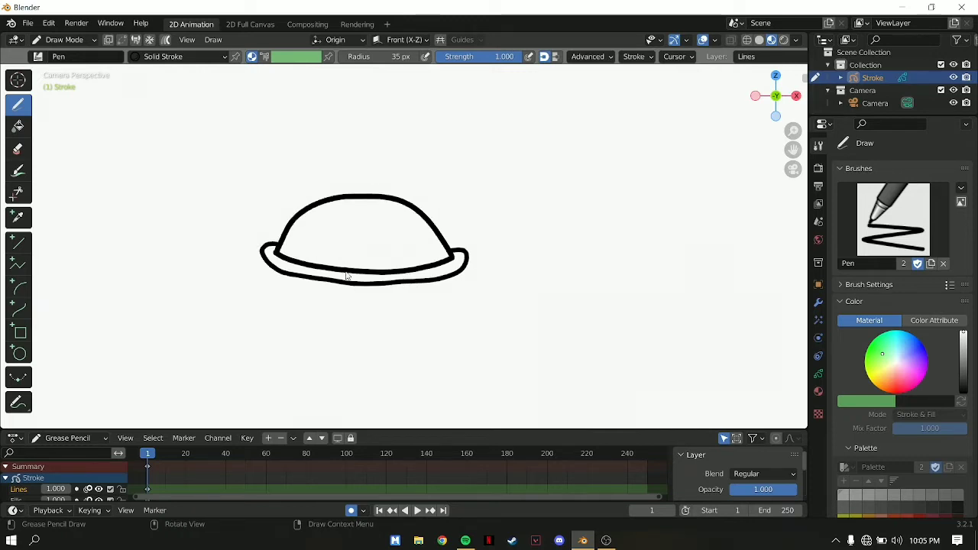
pyautogui.scroll(1, 276, 283)
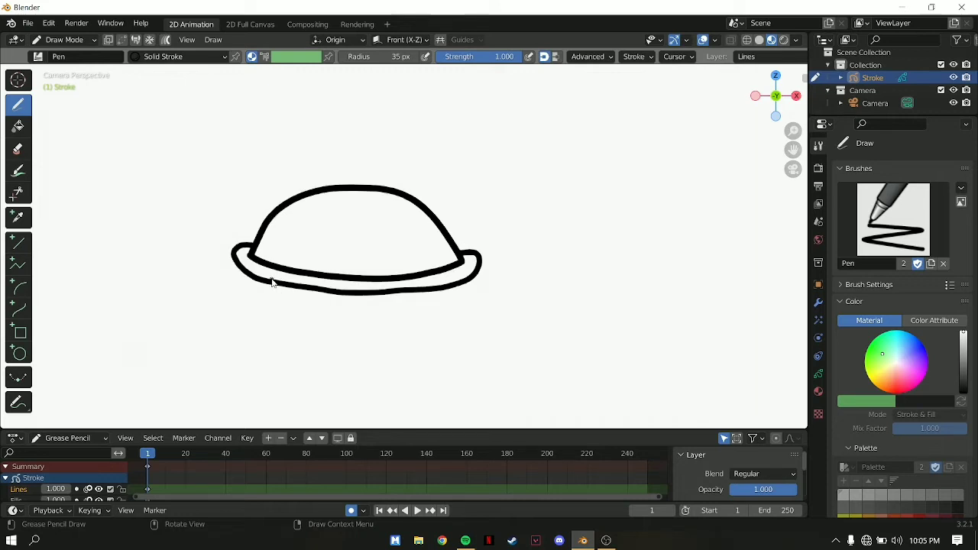
pyautogui.scroll(1, 252, 298)
pyautogui.scroll(-1, 257, 298)
pyautogui.scroll(1, 257, 284)
pyautogui.scroll(2, 258, 283)
pyautogui.moveTo(258, 284)
pyautogui.keyDown('shift'); pyautogui.mouseDown(button='middle')
pyautogui.moveTo(286, 236)
pyautogui.moveTo(323, 206)
pyautogui.mouseUp(button='middle'); pyautogui.keyUp('shift')
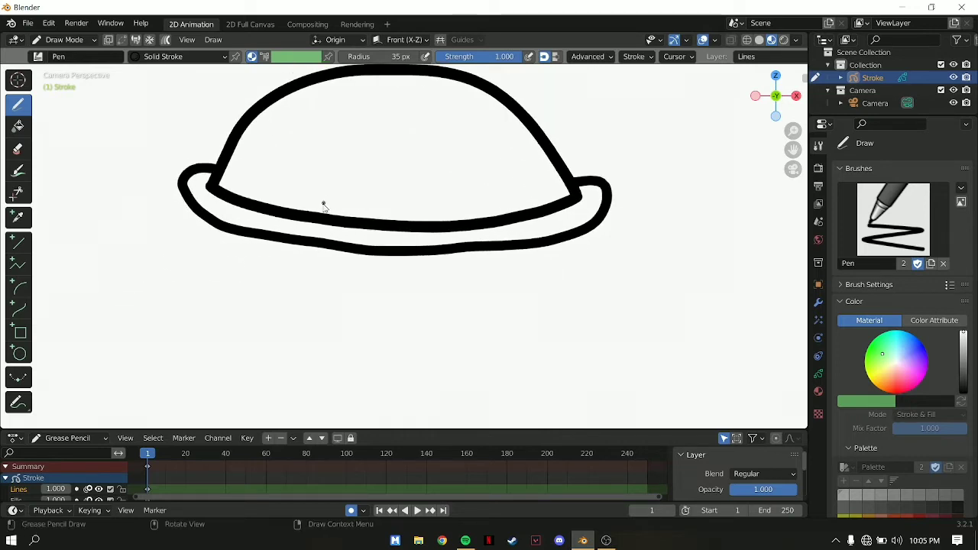
pyautogui.moveTo(255, 237); pyautogui.dragTo(219, 277)
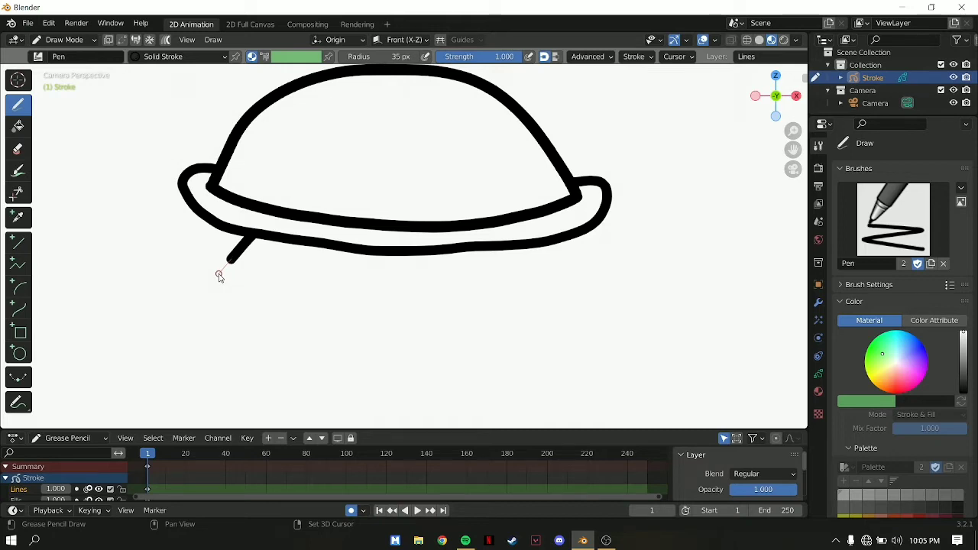
# Step: Undo the stray stroke and draw a tapered leg under the left and right brim
pyautogui.hotkey('ctrl', 'z')
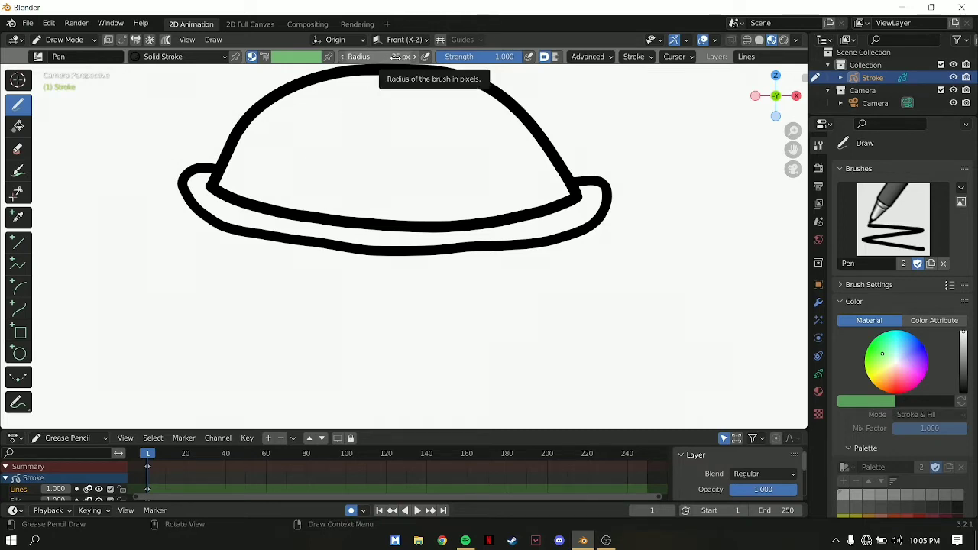
pyautogui.moveTo(247, 234)
pyautogui.mouseDown()
pyautogui.moveTo(207, 306)
pyautogui.moveTo(214, 316)
pyautogui.moveTo(282, 326)
pyautogui.moveTo(302, 228)
pyautogui.mouseUp()
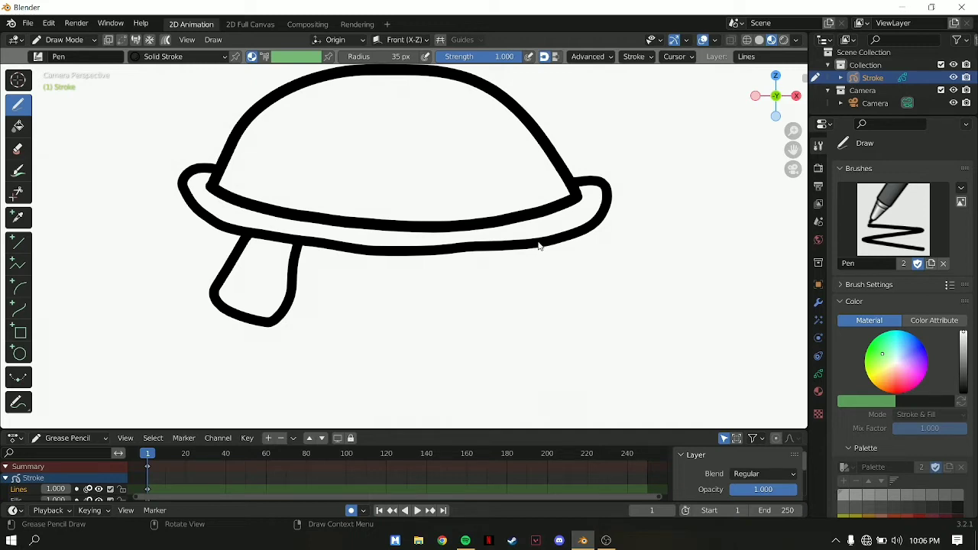
pyautogui.press('shift')
pyautogui.moveTo(538, 250)
pyautogui.keyDown('shift'); pyautogui.mouseDown()
pyautogui.moveTo(594, 313)
pyautogui.moveTo(587, 329)
pyautogui.moveTo(512, 338)
pyautogui.moveTo(500, 329)
pyautogui.moveTo(510, 260)
pyautogui.moveTo(498, 234)
pyautogui.mouseUp(); pyautogui.keyUp('shift')
pyautogui.scroll(-1, 436, 246)
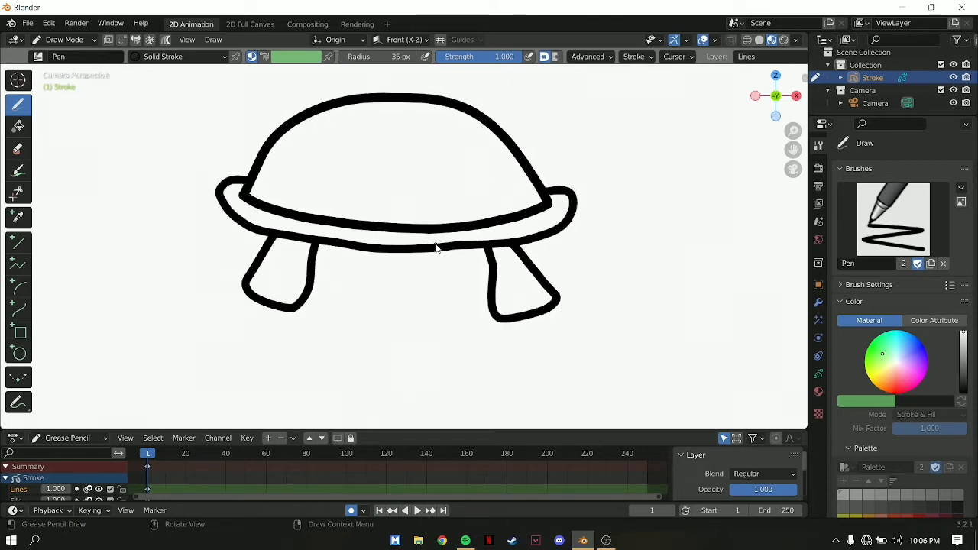
pyautogui.scroll(-1, 436, 246)
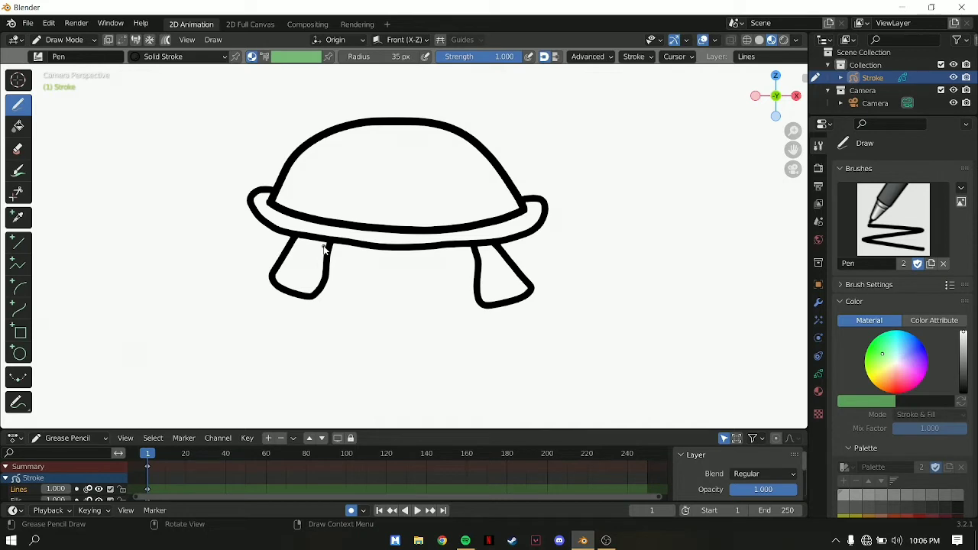
pyautogui.doubleClick(395, 57)
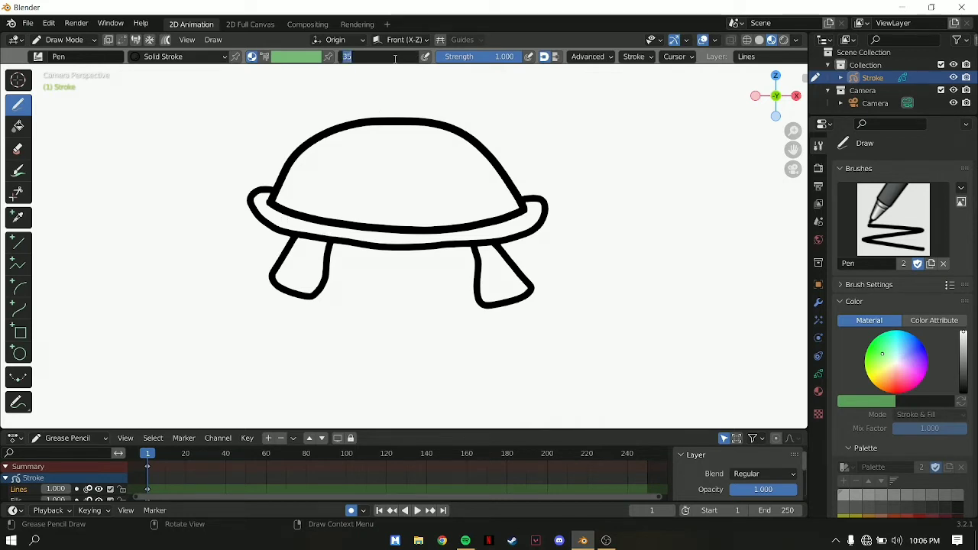
# Step: Set the radius to 20 px and draw a curved sole line across each foot
pyautogui.write('20')
pyautogui.press('Return')
pyautogui.press('shift')
pyautogui.keyDown('shift'); pyautogui.moveTo(280, 275); pyautogui.dragTo(329, 288); pyautogui.keyUp('shift')
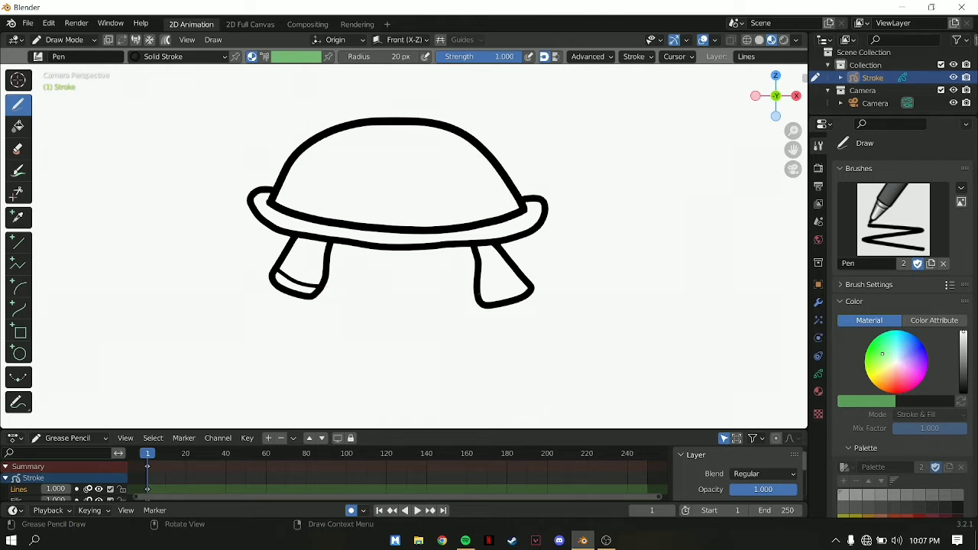
pyautogui.press('shift')
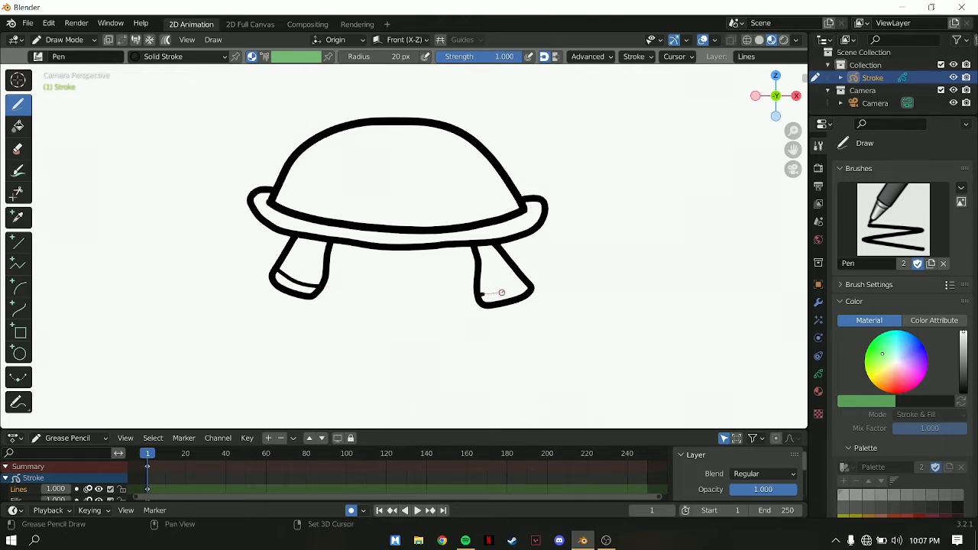
pyautogui.keyDown('shift'); pyautogui.moveTo(502, 293); pyautogui.dragTo(543, 279); pyautogui.keyUp('shift')
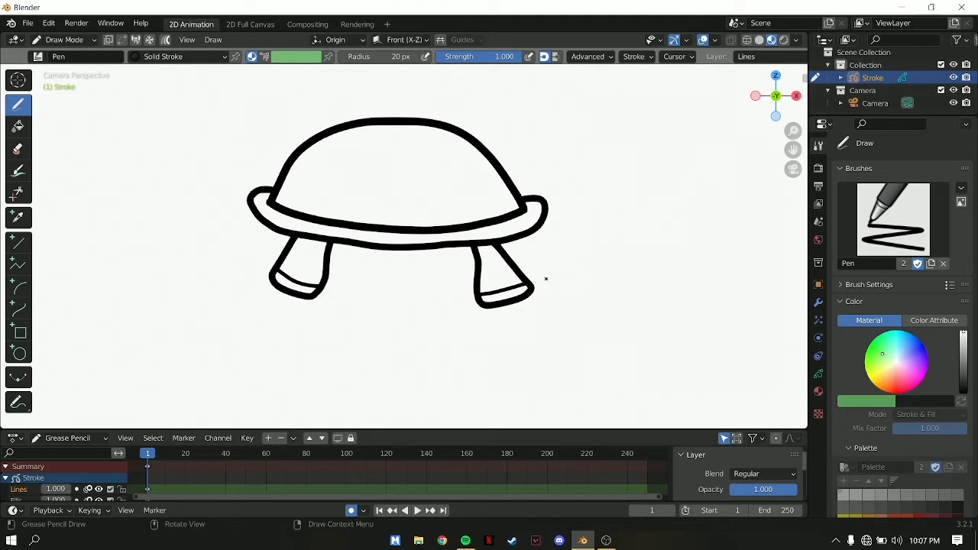
# Step: Recentre the turtle in the view and lower the brush radius to 15 px
pyautogui.scroll(-3, 341, 175)
pyautogui.scroll(5, 293, 211)
pyautogui.scroll(-1, 288, 201)
pyautogui.keyDown('shift'); pyautogui.moveTo(334, 155); pyautogui.dragTo(357, 211, button='middle'); pyautogui.keyUp('shift')
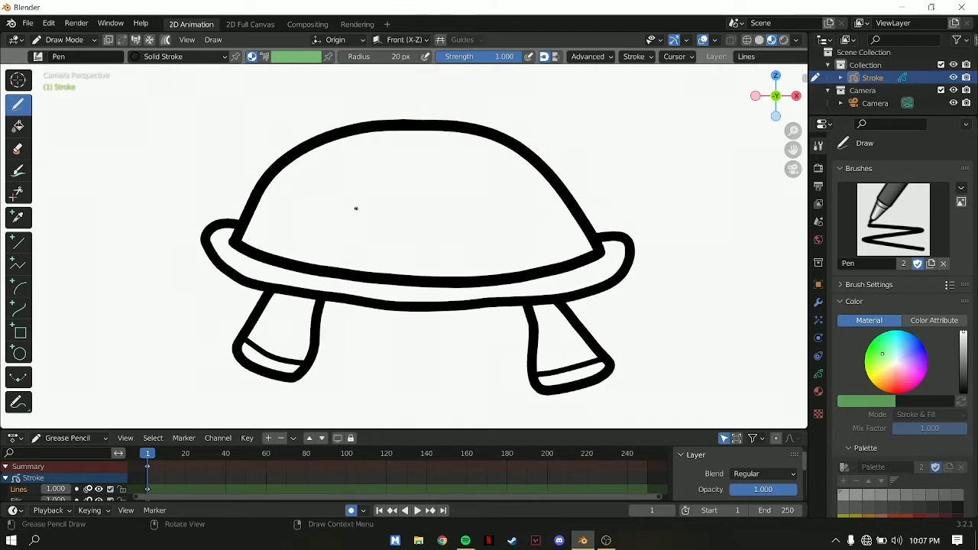
pyautogui.click(391, 57)
pyautogui.write('15')
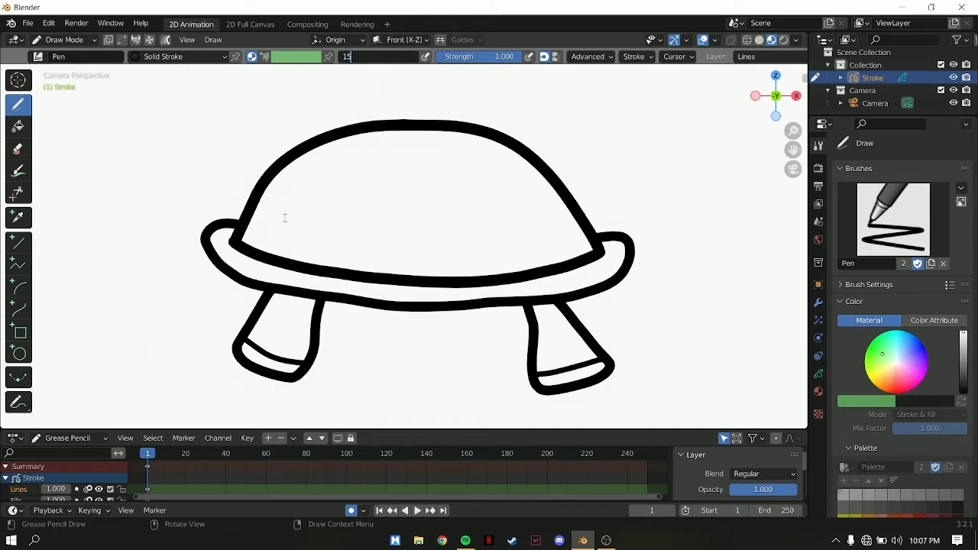
pyautogui.press('Return')
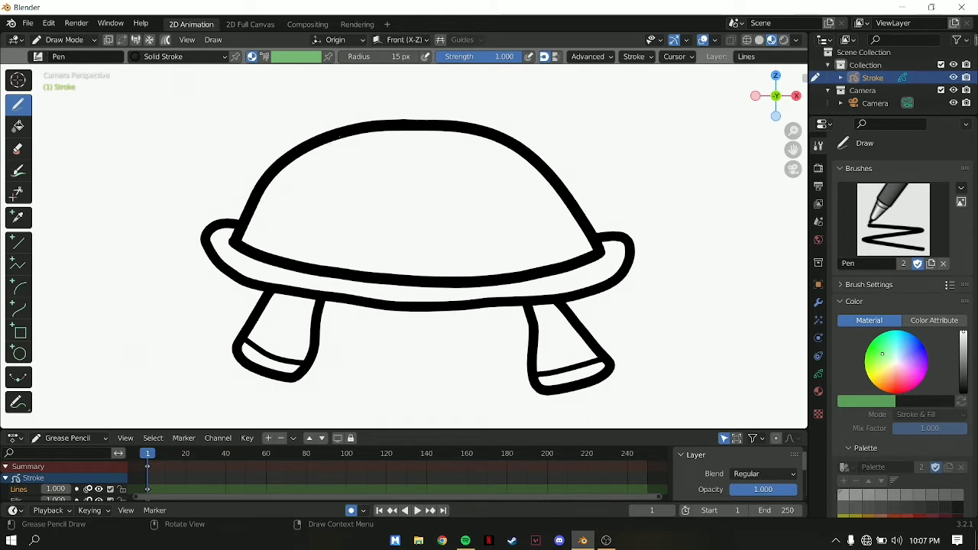
pyautogui.press('shift')
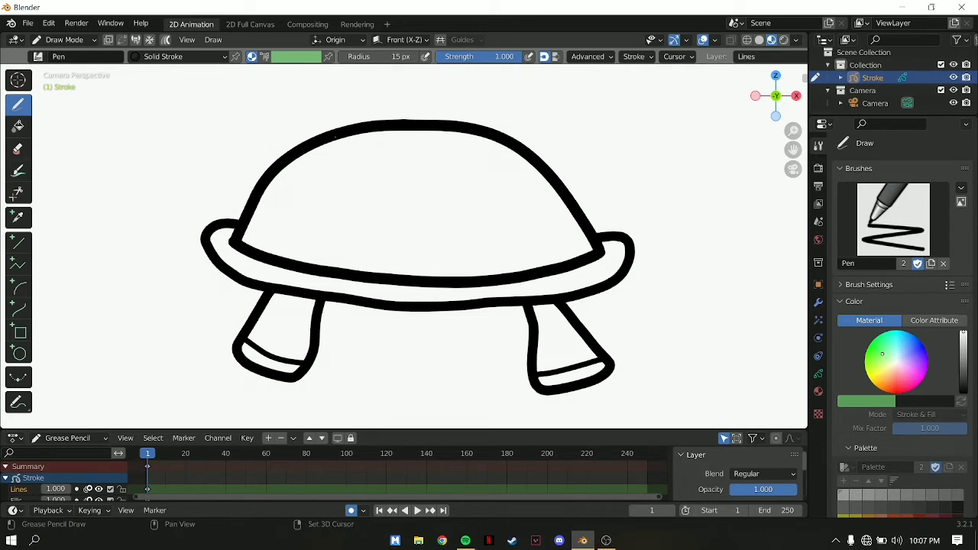
# Step: Draw curved seams from the shell top down its left and upper-right sides to outline plates
pyautogui.moveTo(338, 157)
pyautogui.mouseDown()
pyautogui.moveTo(435, 185)
pyautogui.moveTo(528, 131)
pyautogui.mouseUp()
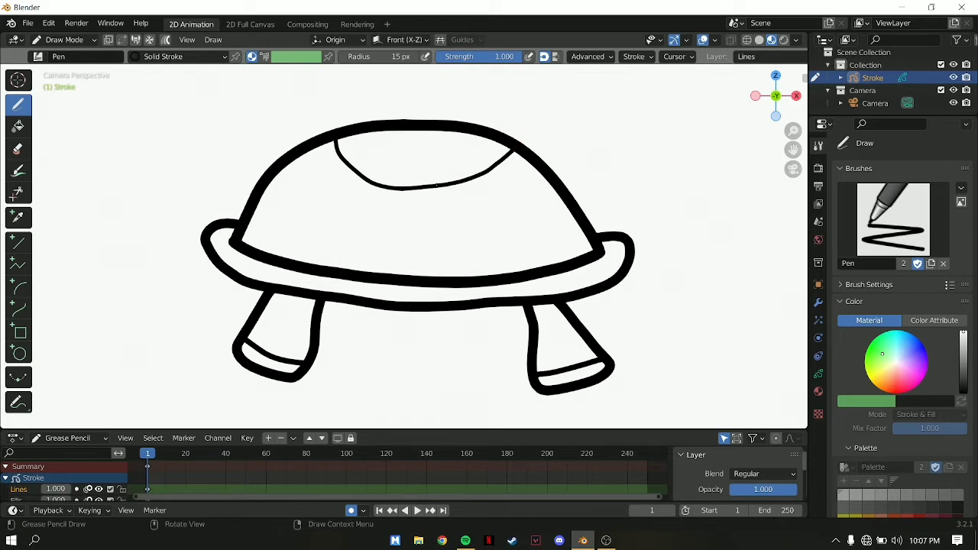
pyautogui.scroll(3, 255, 146)
pyautogui.scroll(-1, 258, 155)
pyautogui.scroll(1, 300, 162)
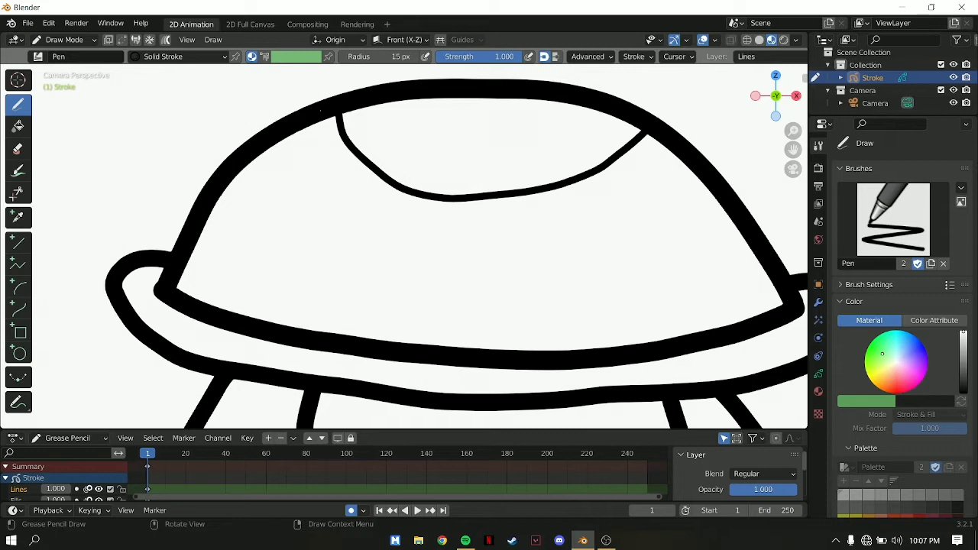
pyautogui.moveTo(322, 115)
pyautogui.keyDown('shift'); pyautogui.mouseDown()
pyautogui.moveTo(340, 160)
pyautogui.moveTo(386, 194)
pyautogui.moveTo(402, 224)
pyautogui.moveTo(363, 258)
pyautogui.moveTo(312, 232)
pyautogui.moveTo(243, 171)
pyautogui.moveTo(207, 165)
pyautogui.mouseUp(); pyautogui.keyUp('shift')
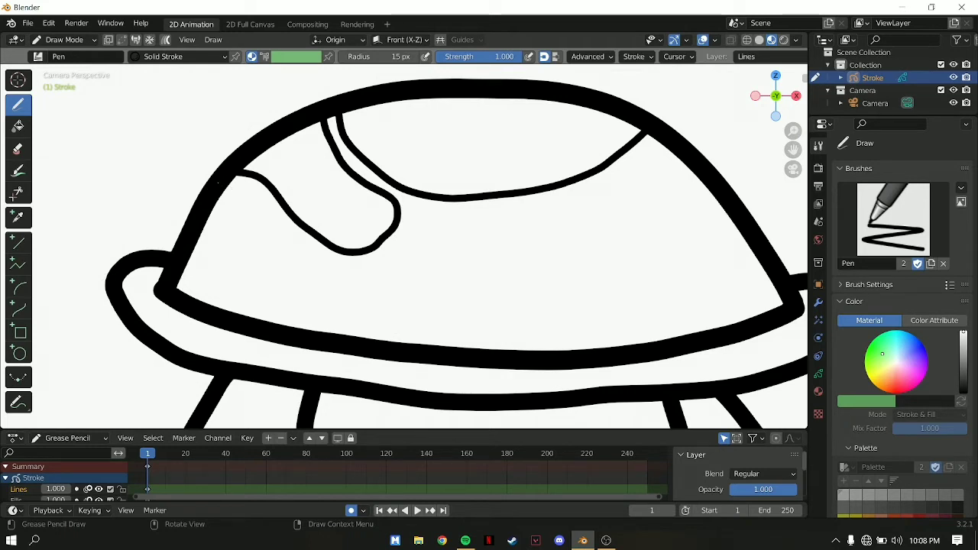
pyautogui.press('shift')
pyautogui.moveTo(241, 185)
pyautogui.keyDown('shift'); pyautogui.mouseDown()
pyautogui.moveTo(265, 201)
pyautogui.moveTo(285, 240)
pyautogui.moveTo(334, 265)
pyautogui.moveTo(393, 262)
pyautogui.moveTo(379, 306)
pyautogui.moveTo(406, 366)
pyautogui.mouseUp(); pyautogui.keyUp('shift')
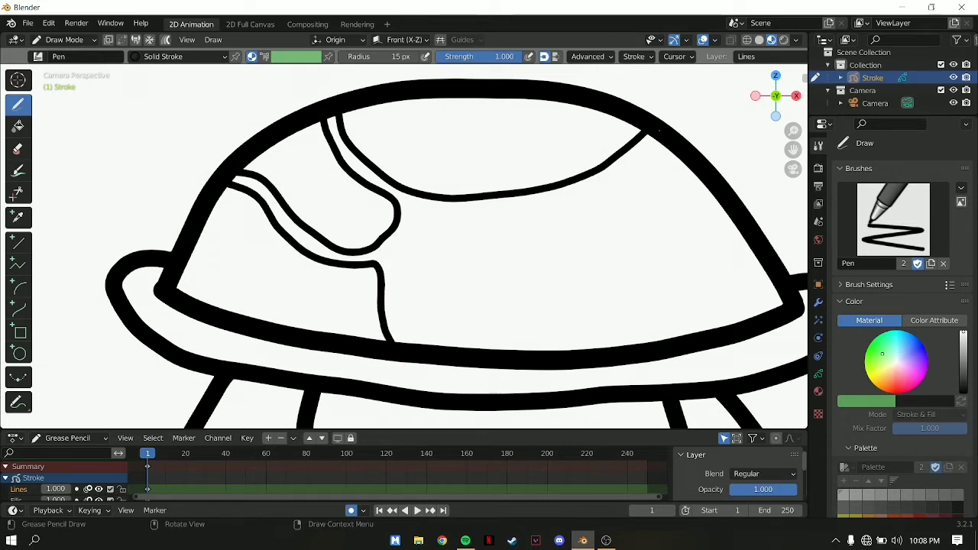
pyautogui.moveTo(650, 135)
pyautogui.keyDown('shift'); pyautogui.mouseDown()
pyautogui.moveTo(642, 159)
pyautogui.moveTo(583, 191)
pyautogui.moveTo(598, 217)
pyautogui.moveTo(624, 232)
pyautogui.moveTo(736, 181)
pyautogui.mouseUp(); pyautogui.keyUp('shift')
# Step: Draw lower seams to the rim, undoing a stray stroke, and outline the bottom-centre plate
pyautogui.moveTo(620, 249); pyautogui.dragTo(680, 246)
pyautogui.hotkey('ctrl', 'z')
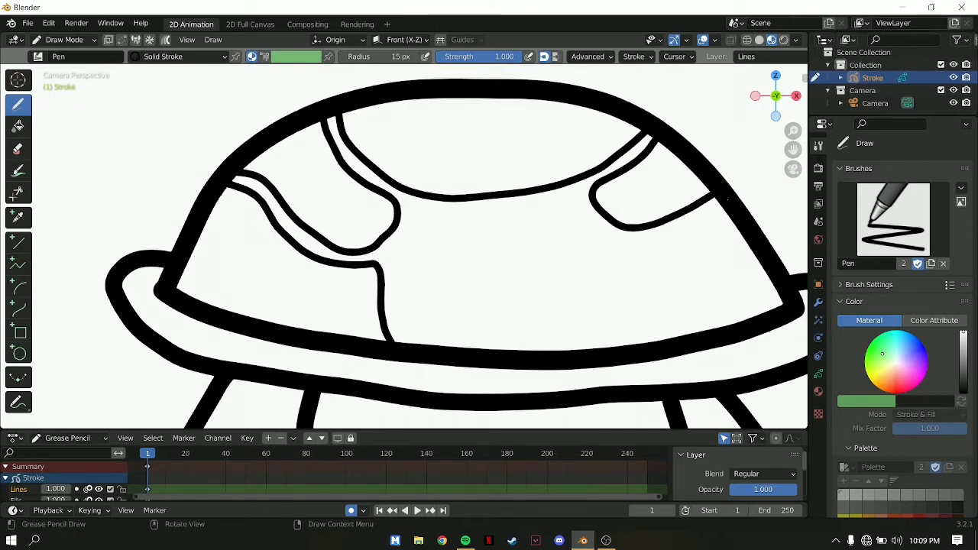
pyautogui.moveTo(726, 200)
pyautogui.keyDown('shift'); pyautogui.mouseDown()
pyautogui.moveTo(666, 263)
pyautogui.moveTo(688, 283)
pyautogui.moveTo(721, 359)
pyautogui.mouseUp(); pyautogui.keyUp('shift')
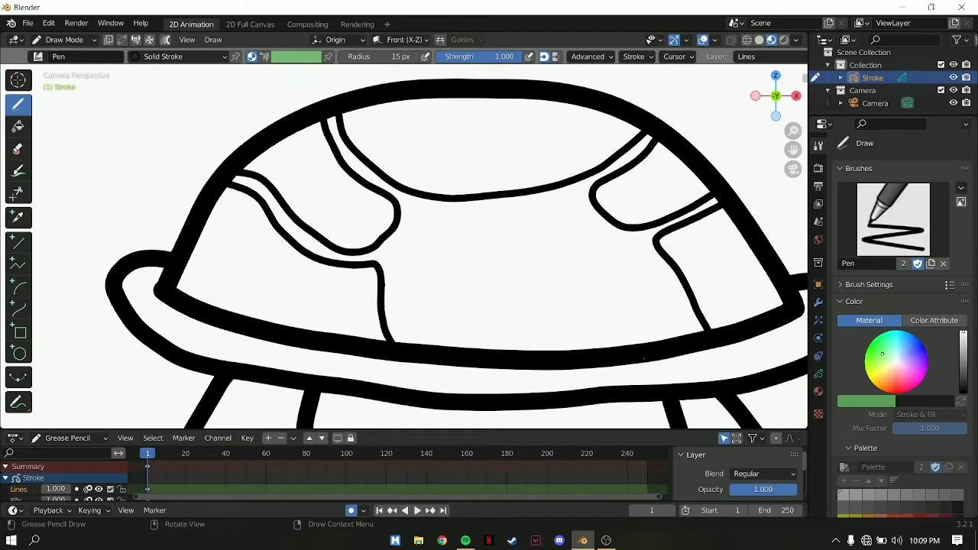
pyautogui.moveTo(406, 352)
pyautogui.keyDown('shift'); pyautogui.mouseDown()
pyautogui.moveTo(397, 255)
pyautogui.moveTo(473, 270)
pyautogui.moveTo(548, 269)
pyautogui.moveTo(582, 375)
pyautogui.mouseUp(); pyautogui.keyUp('shift')
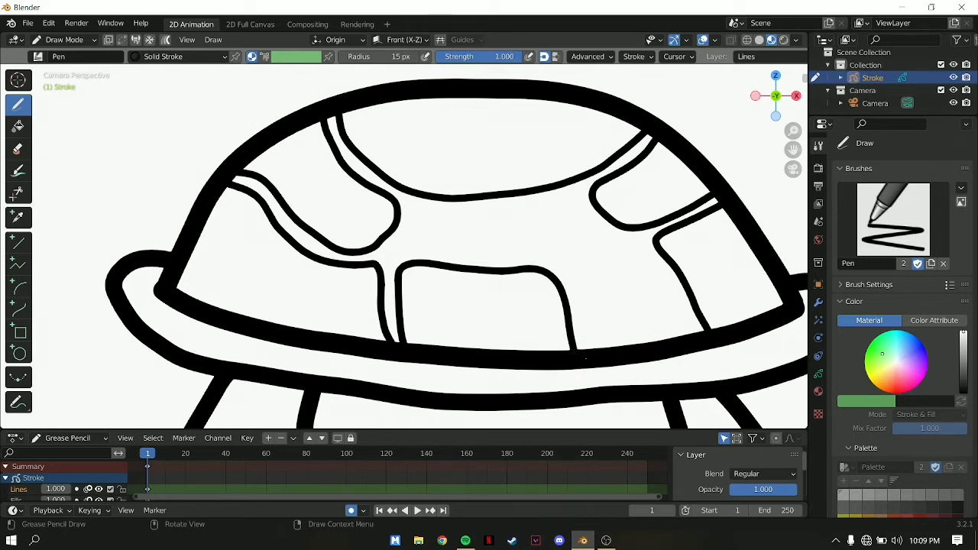
pyautogui.moveTo(579, 313)
pyautogui.mouseDown()
pyautogui.moveTo(564, 247)
pyautogui.moveTo(649, 247)
pyautogui.moveTo(706, 366)
pyautogui.mouseUp()
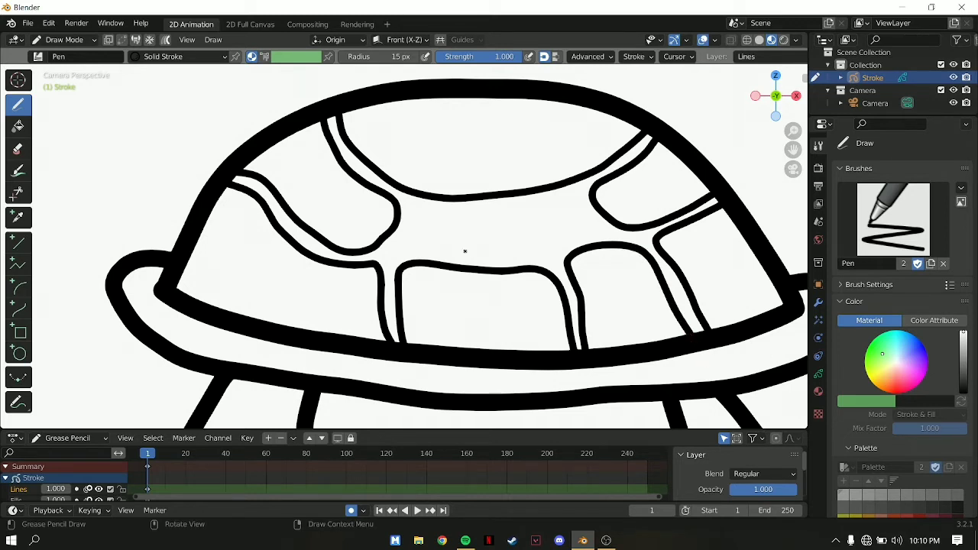
# Step: Zoom in and outline a closed rounded plate in the shell's middle row
pyautogui.scroll(2, 406, 212)
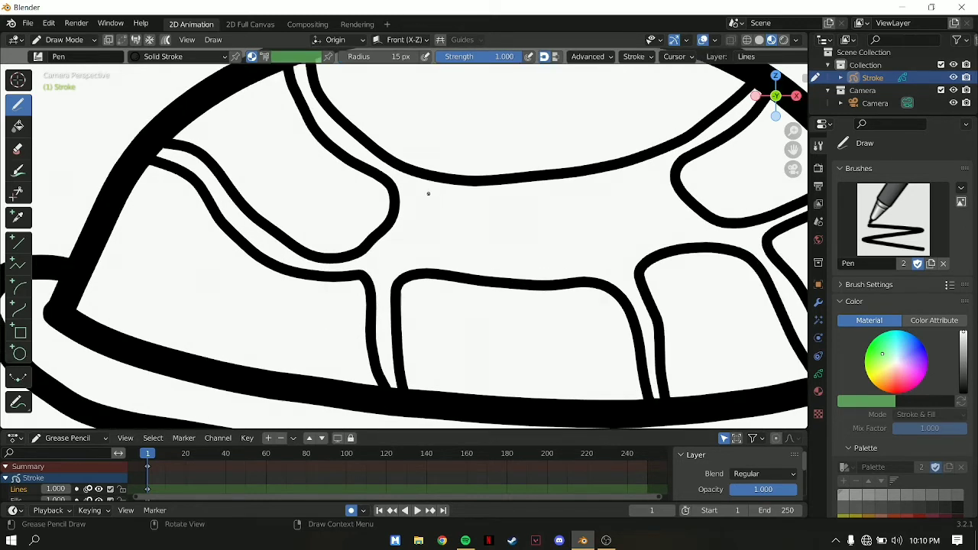
pyautogui.moveTo(428, 193)
pyautogui.mouseDown()
pyautogui.moveTo(404, 225)
pyautogui.moveTo(403, 253)
pyautogui.moveTo(417, 260)
pyautogui.moveTo(607, 260)
pyautogui.moveTo(667, 230)
pyautogui.moveTo(670, 211)
pyautogui.moveTo(647, 170)
pyautogui.moveTo(631, 169)
pyautogui.moveTo(593, 192)
pyautogui.moveTo(533, 201)
pyautogui.moveTo(426, 190)
pyautogui.moveTo(413, 201)
pyautogui.mouseUp()
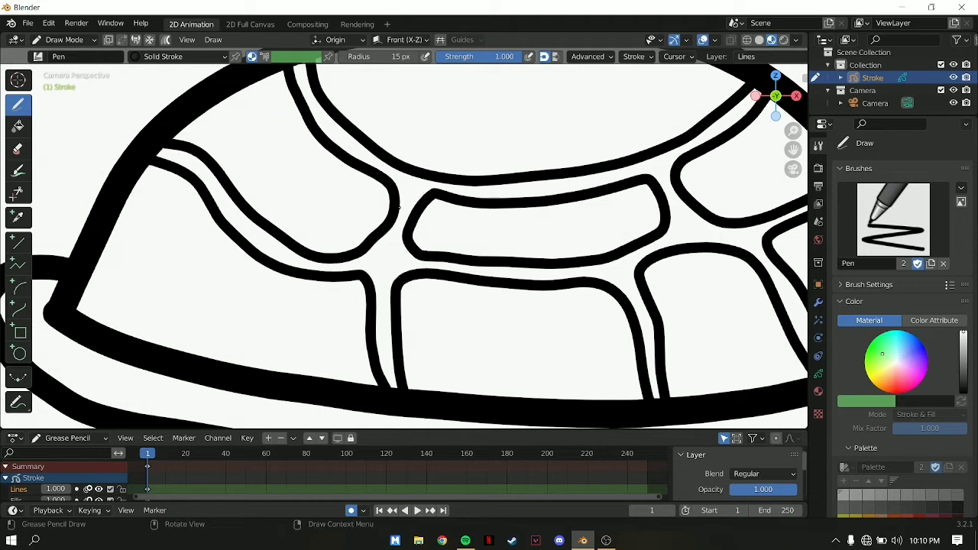
pyautogui.scroll(-5, 401, 217)
pyautogui.scroll(-2, 418, 214)
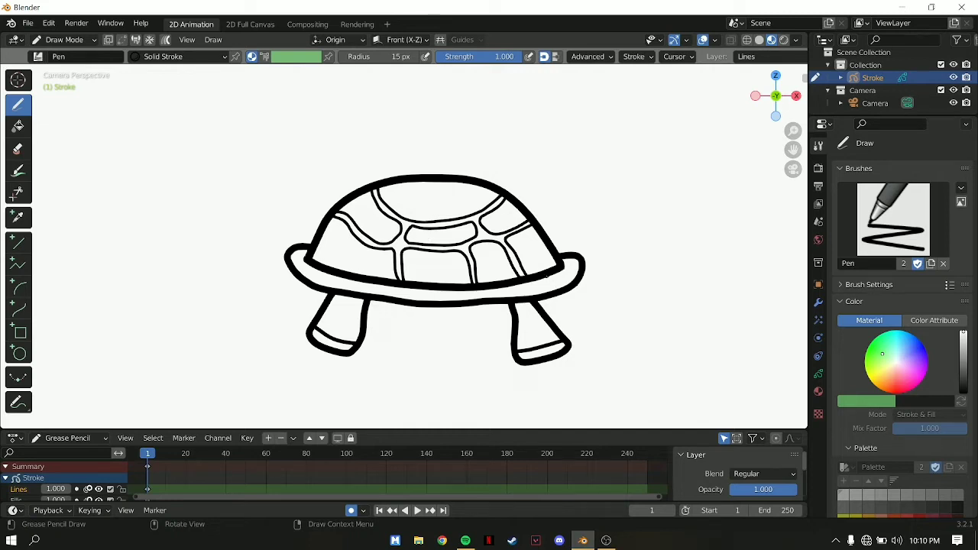
# Step: Set the Pen brush radius to 25 px
pyautogui.scroll(-3, 386, 277)
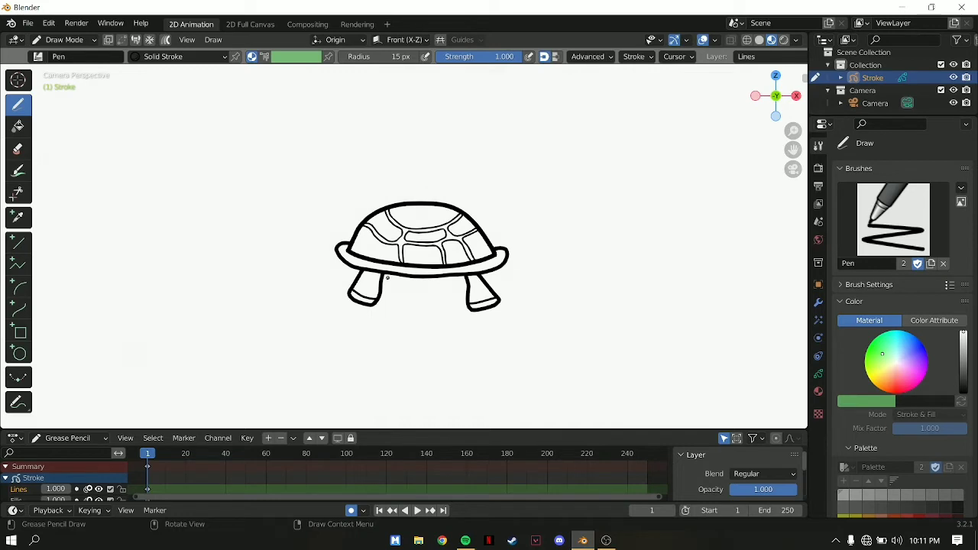
pyautogui.scroll(1, 393, 276)
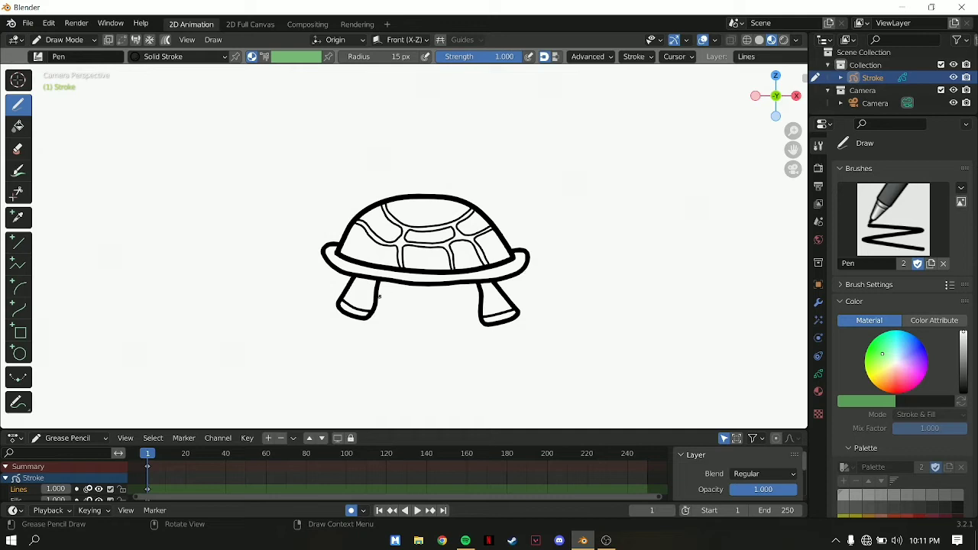
pyautogui.scroll(2, 385, 318)
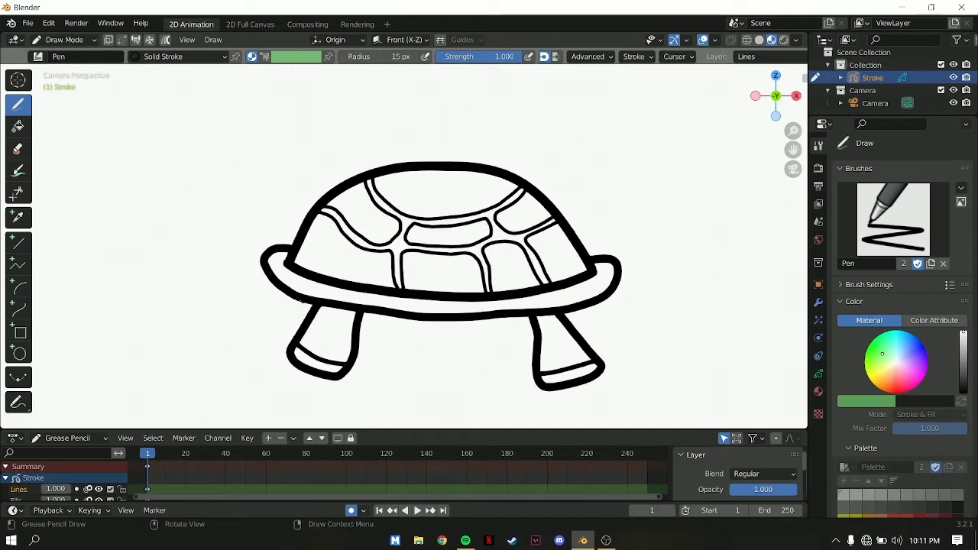
pyautogui.scroll(-1, 258, 280)
pyautogui.scroll(2, 254, 284)
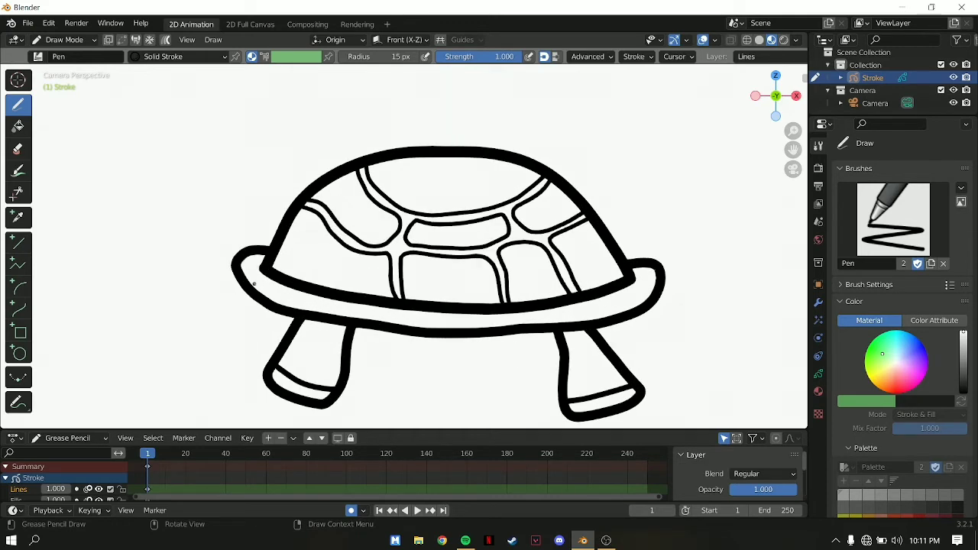
pyautogui.click(393, 58)
pyautogui.write('25')
pyautogui.press('Return')
# Step: Pan the turtle higher and draw a long pointed tail trailing left from the brim
pyautogui.scroll(-1, 389, 126)
pyautogui.scroll(-1, 389, 126)
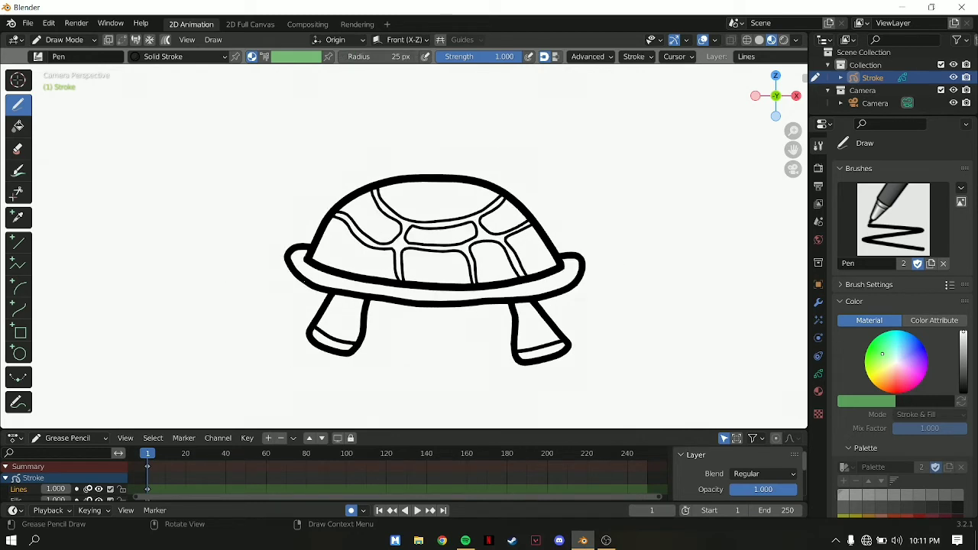
pyautogui.scroll(1, 234, 284)
pyautogui.scroll(1, 234, 284)
pyautogui.keyDown('shift'); pyautogui.moveTo(250, 328); pyautogui.dragTo(262, 279, button='middle'); pyautogui.keyUp('shift')
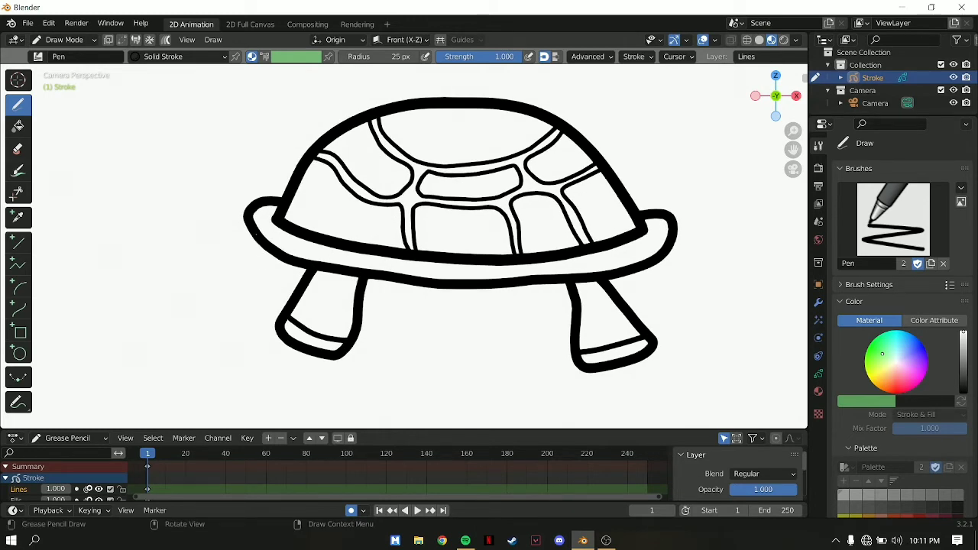
pyautogui.moveTo(259, 240)
pyautogui.mouseDown()
pyautogui.moveTo(163, 221)
pyautogui.moveTo(236, 270)
pyautogui.moveTo(325, 277)
pyautogui.mouseUp()
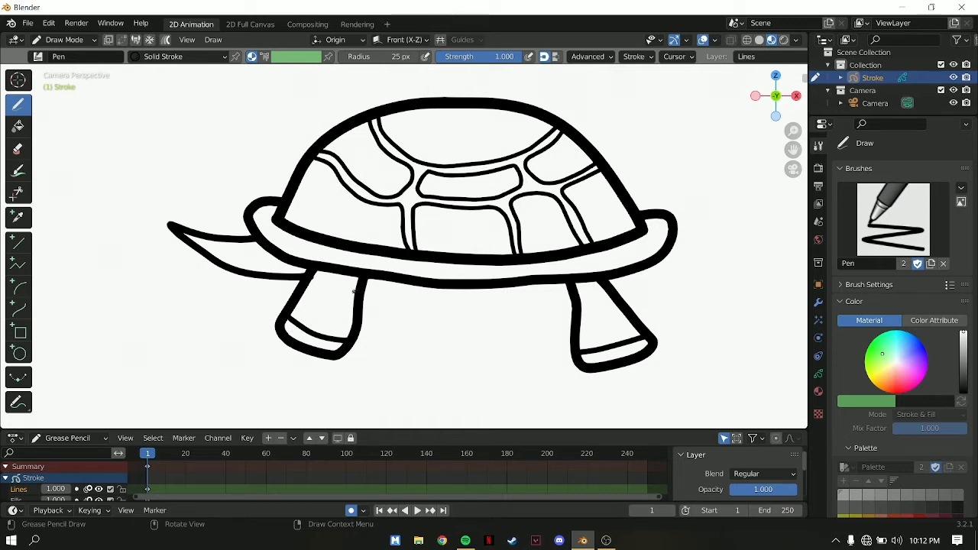
# Step: Draw a wavy belly line between the legs, then restart the head curve at the shell's right after two undone tries
pyautogui.moveTo(359, 288)
pyautogui.mouseDown()
pyautogui.moveTo(440, 314)
pyautogui.moveTo(499, 298)
pyautogui.moveTo(508, 314)
pyautogui.moveTo(526, 317)
pyautogui.moveTo(584, 301)
pyautogui.mouseUp()
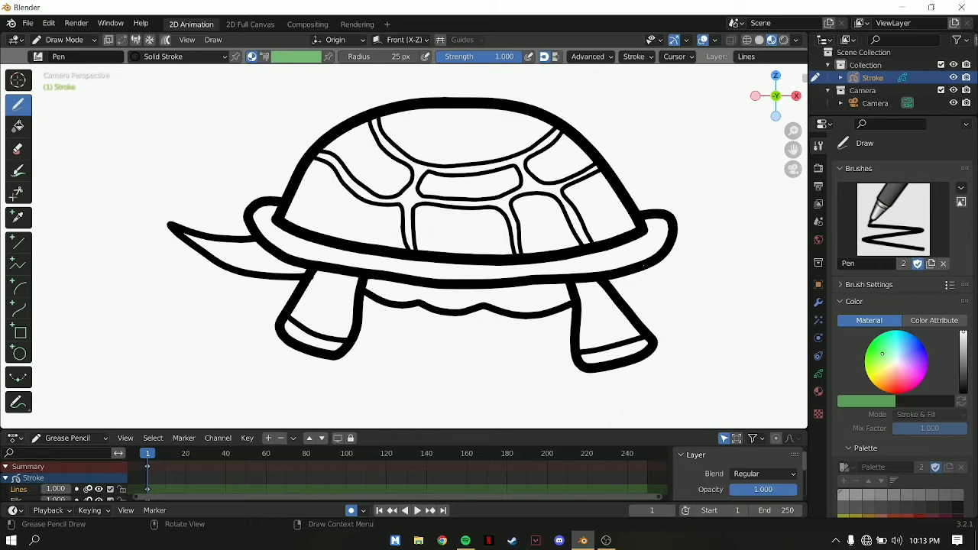
pyautogui.moveTo(642, 267)
pyautogui.keyDown('shift'); pyautogui.mouseDown()
pyautogui.moveTo(678, 282)
pyautogui.moveTo(588, 282)
pyautogui.mouseUp(); pyautogui.keyUp('shift')
pyautogui.moveTo(668, 246)
pyautogui.keyDown('shift'); pyautogui.mouseDown()
pyautogui.moveTo(668, 282)
pyautogui.moveTo(655, 278)
pyautogui.mouseUp(); pyautogui.keyUp('shift')
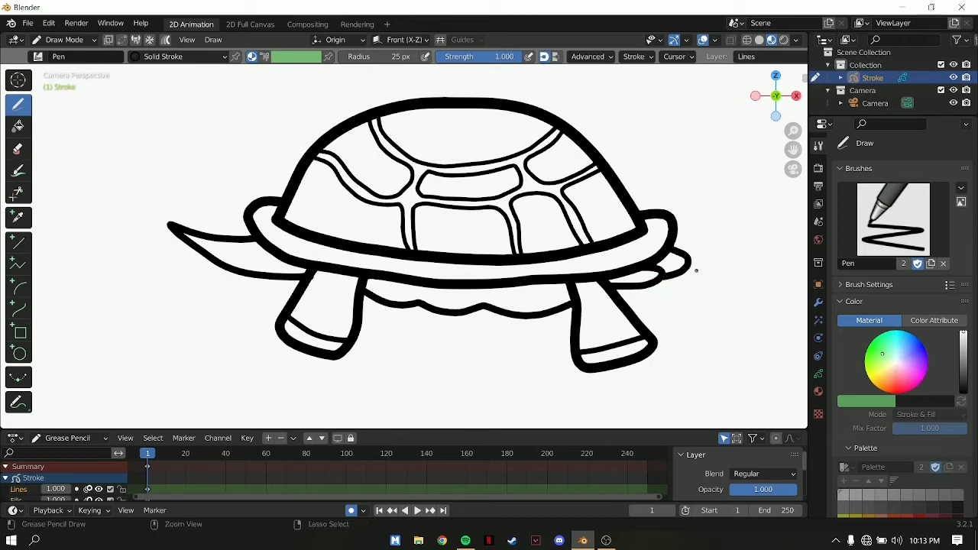
pyautogui.hotkey('ctrl', 'z')
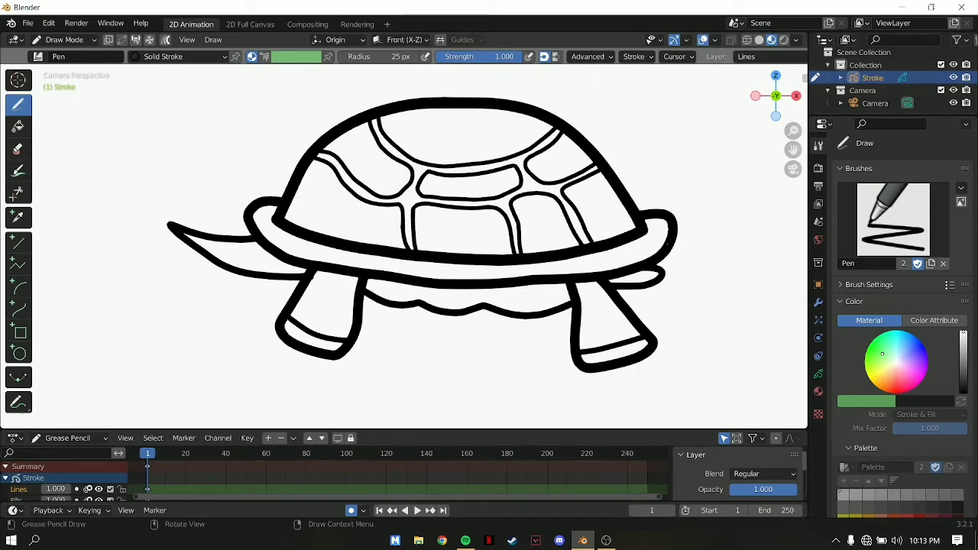
pyautogui.moveTo(663, 245)
pyautogui.mouseDown()
pyautogui.moveTo(693, 280)
pyautogui.moveTo(640, 283)
pyautogui.mouseUp()
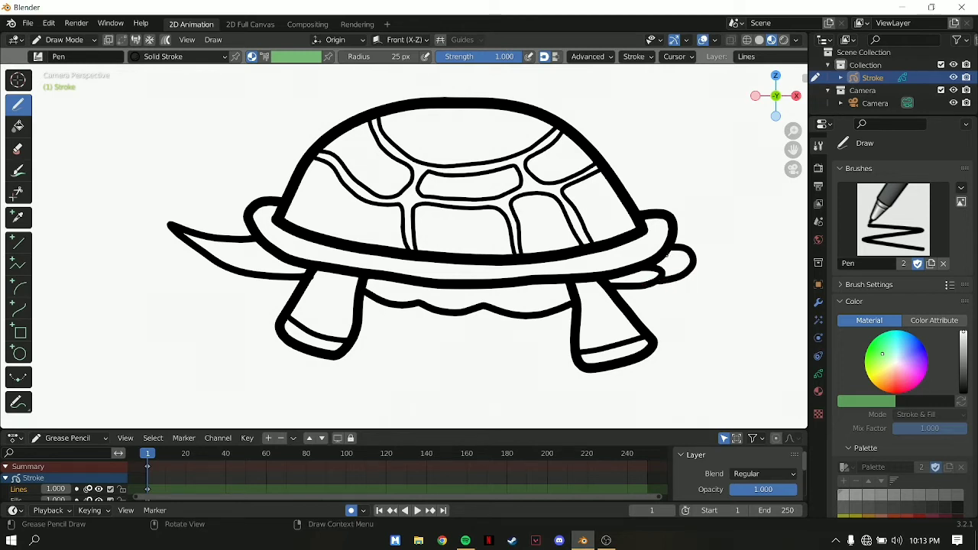
pyautogui.hotkey('ctrl', 'z')
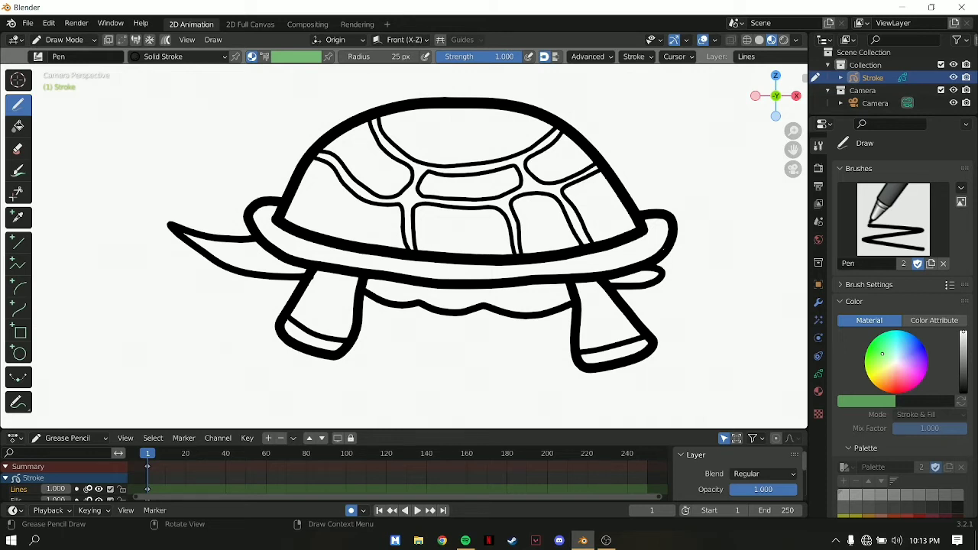
pyautogui.moveTo(663, 249)
pyautogui.mouseDown()
pyautogui.moveTo(694, 274)
pyautogui.moveTo(642, 283)
pyautogui.mouseUp()
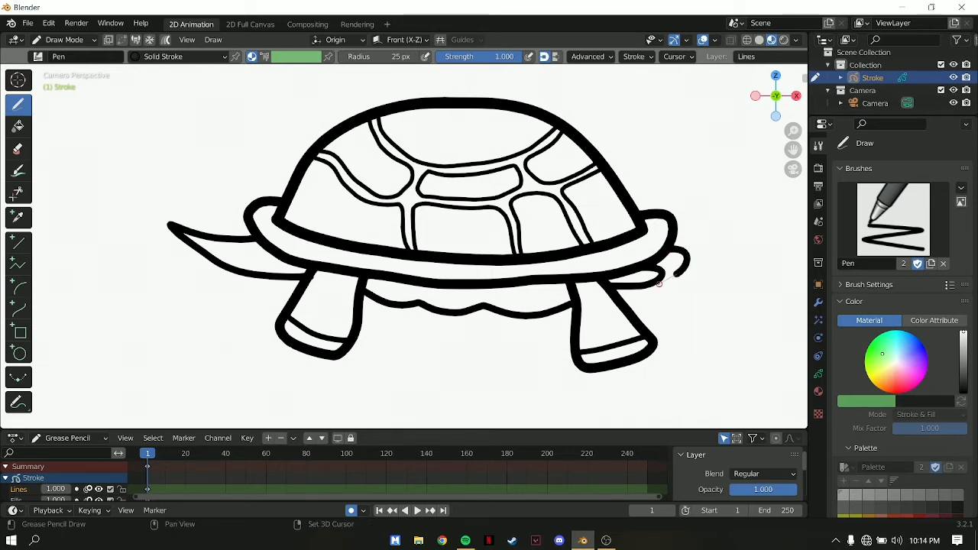
# Step: Draw the turtle's neck rising up and to the right from the shell's right side
pyautogui.scroll(-2, 659, 254)
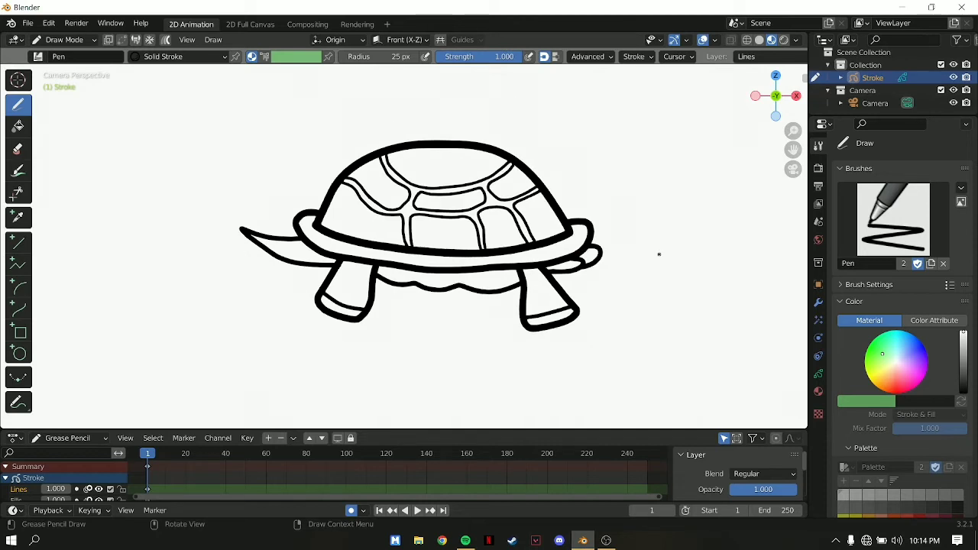
pyautogui.scroll(1, 606, 209)
pyautogui.scroll(-1, 611, 229)
pyautogui.scroll(1, 565, 220)
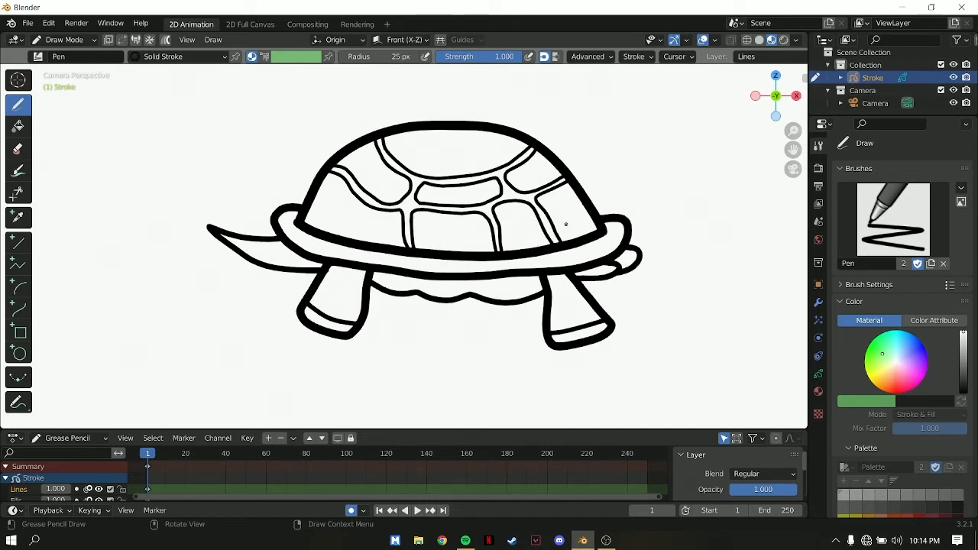
pyautogui.scroll(1, 653, 213)
pyautogui.scroll(-1, 653, 213)
pyautogui.scroll(-1, 650, 213)
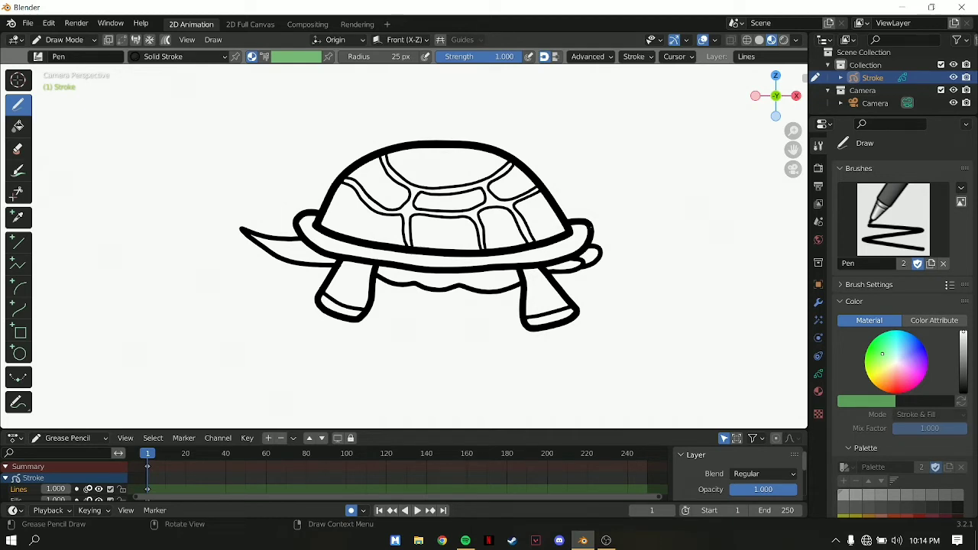
pyautogui.moveTo(591, 227); pyautogui.dragTo(608, 180)
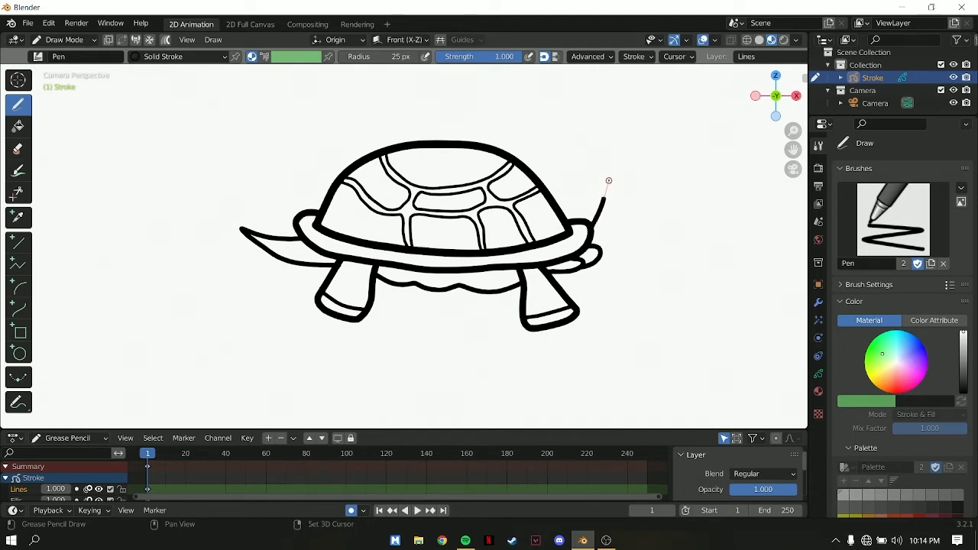
pyautogui.moveTo(608, 180); pyautogui.dragTo(649, 156)
pyautogui.keyDown('shift'); pyautogui.moveTo(652, 148); pyautogui.dragTo(661, 185); pyautogui.keyUp('shift')
pyautogui.hotkey('ctrl', 'z')
# Step: Draw the rounded head outline and close it down along the neck to the shell
pyautogui.keyDown('shift'); pyautogui.click(644, 155); pyautogui.keyUp('shift')
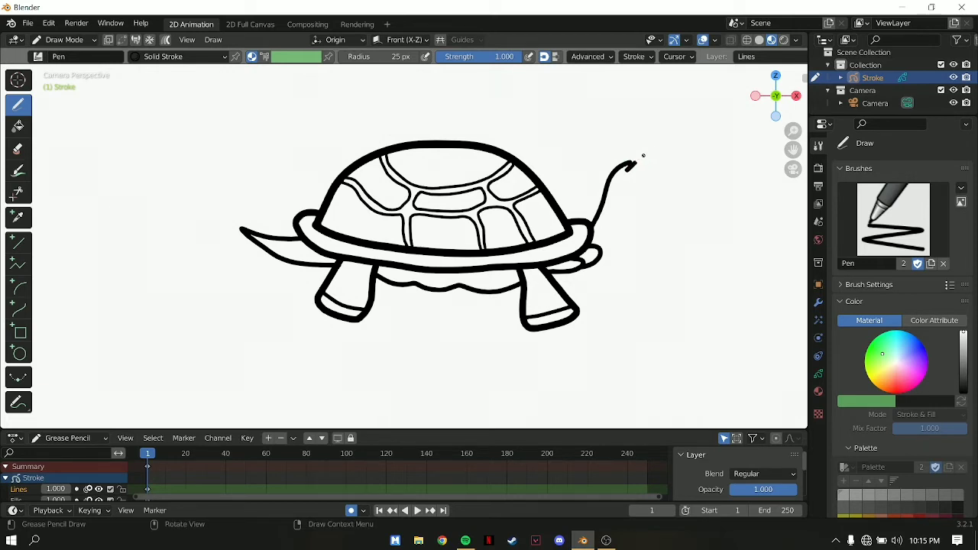
pyautogui.hotkey('ctrl', 'z')
pyautogui.keyDown('shift'); pyautogui.click(627, 169); pyautogui.keyUp('shift')
pyautogui.moveTo(642, 154)
pyautogui.keyDown('shift'); pyautogui.mouseDown()
pyautogui.moveTo(667, 173)
pyautogui.moveTo(648, 184)
pyautogui.mouseUp(); pyautogui.keyUp('shift')
pyautogui.moveTo(657, 170)
pyautogui.mouseDown()
pyautogui.moveTo(683, 200)
pyautogui.moveTo(680, 225)
pyautogui.moveTo(658, 234)
pyautogui.moveTo(662, 225)
pyautogui.mouseUp()
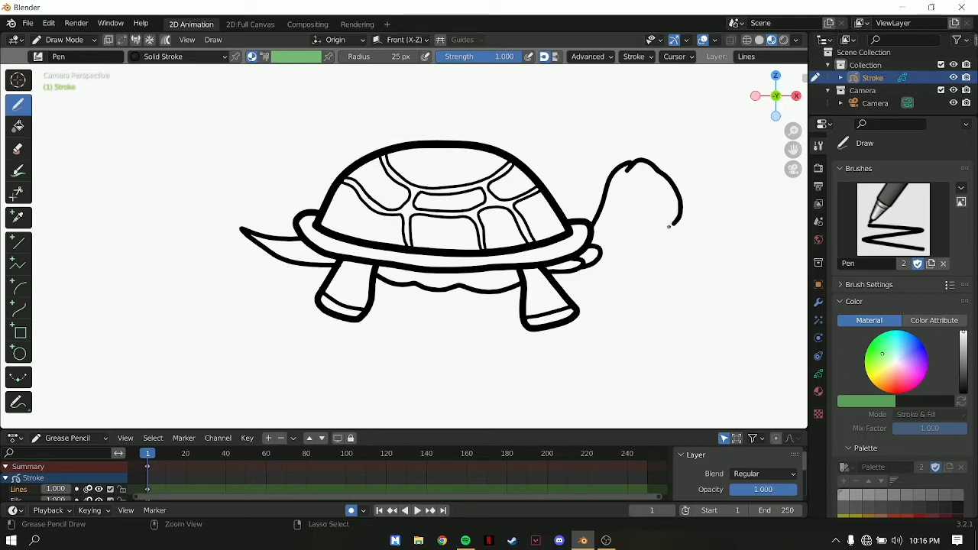
pyautogui.hotkey('ctrl', 'z')
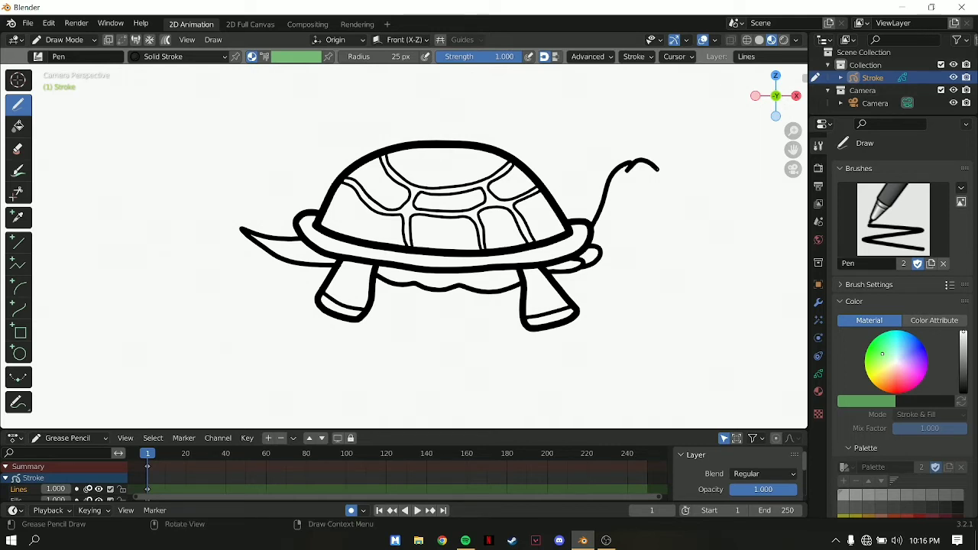
pyautogui.moveTo(657, 166)
pyautogui.mouseDown()
pyautogui.moveTo(682, 194)
pyautogui.moveTo(665, 233)
pyautogui.moveTo(611, 225)
pyautogui.mouseUp()
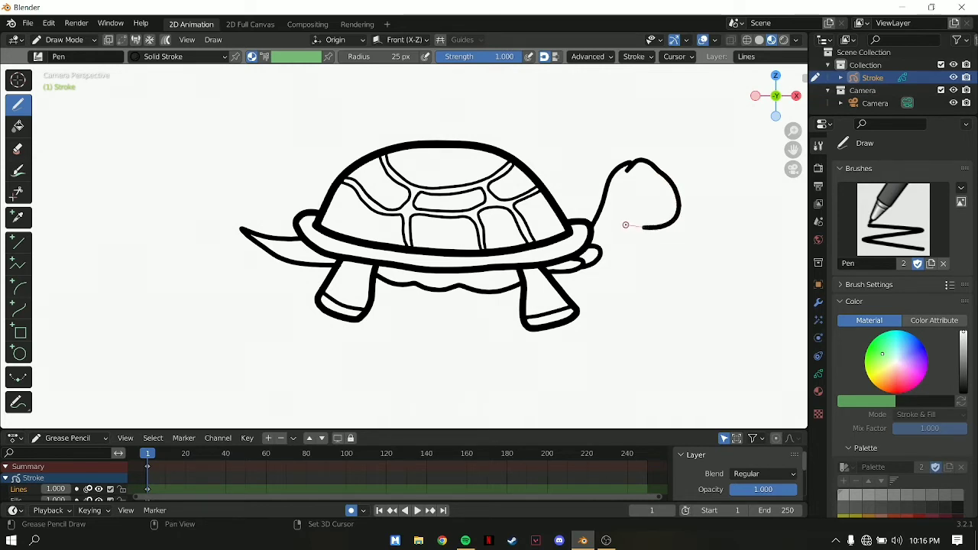
pyautogui.moveTo(611, 225); pyautogui.dragTo(584, 263)
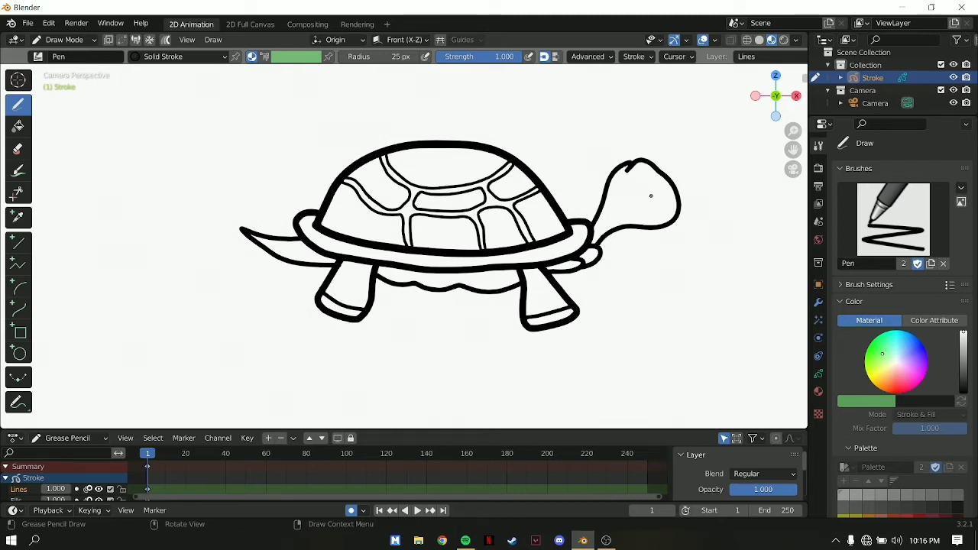
# Step: Set the pen radius to 15 px and draw a smiling mouth line on the head
pyautogui.write('15')
pyautogui.press('Return')
pyautogui.keyDown('shift'); pyautogui.moveTo(640, 207); pyautogui.dragTo(673, 233); pyautogui.keyUp('shift')
# Step: With the Circle tool at 10 px radius, drag out an oval eye on the head
pyautogui.click(18, 353)
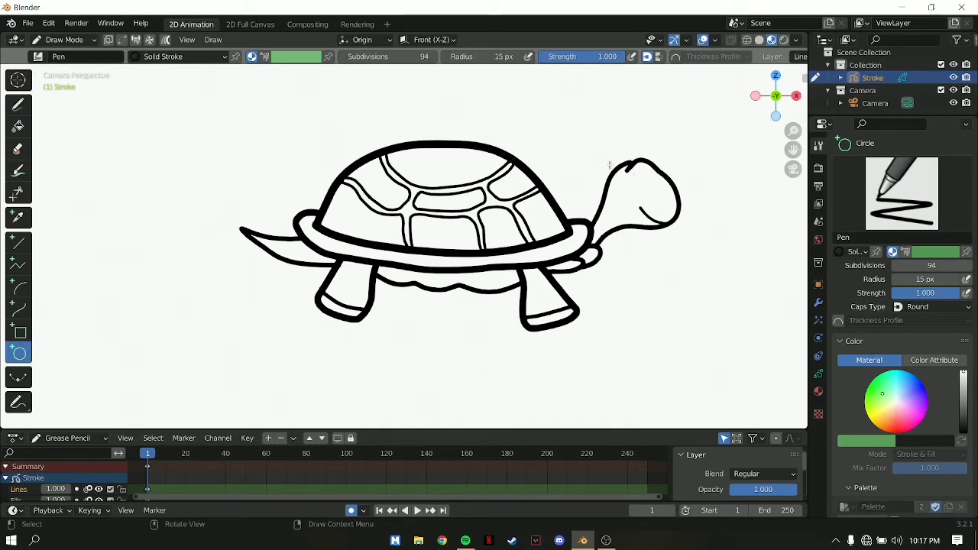
pyautogui.click(497, 57)
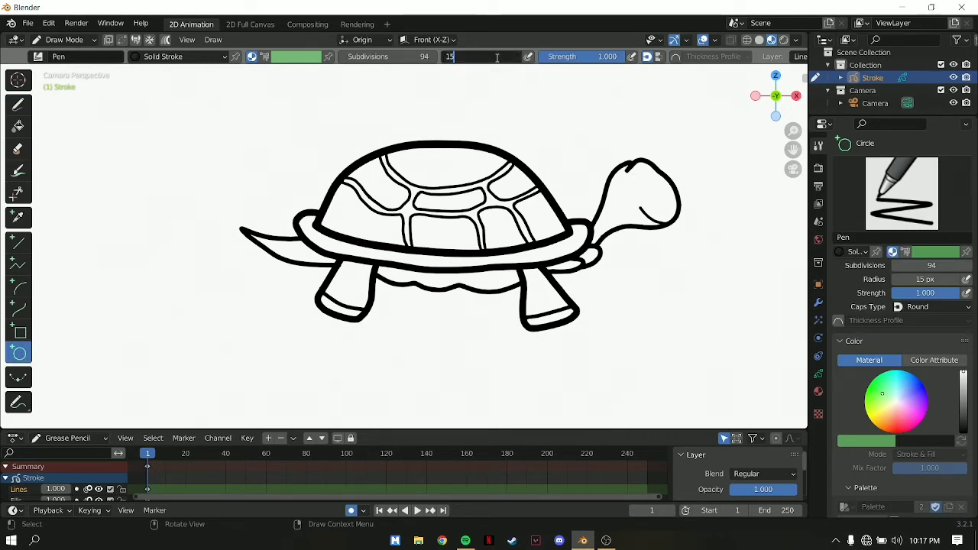
pyautogui.write('0')
pyautogui.press('Return')
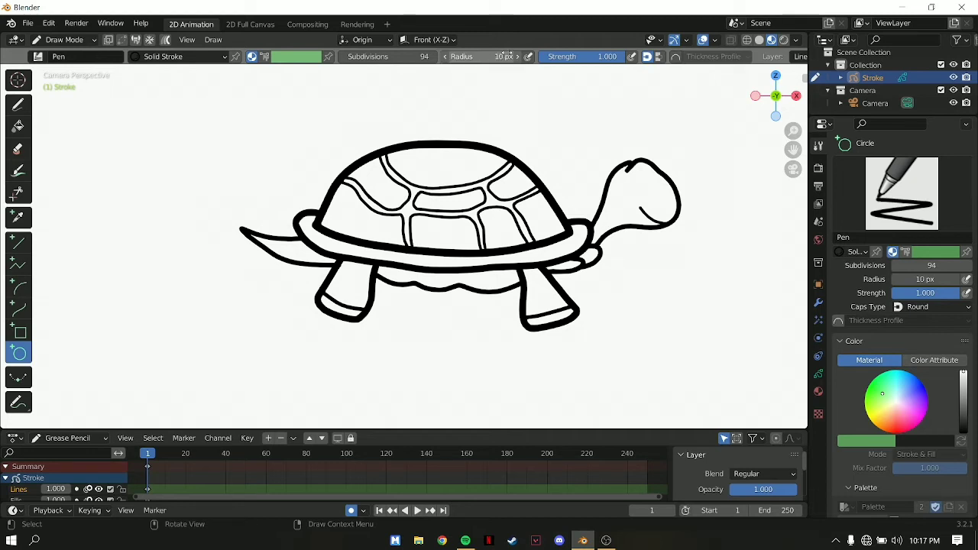
pyautogui.scroll(2, 640, 168)
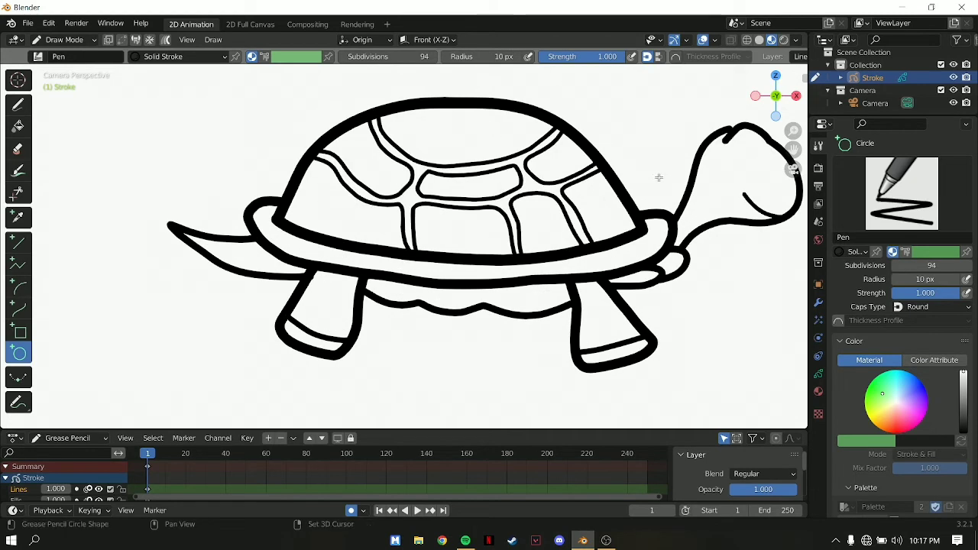
pyautogui.scroll(1, 655, 175)
pyautogui.moveTo(519, 146); pyautogui.dragTo(544, 182)
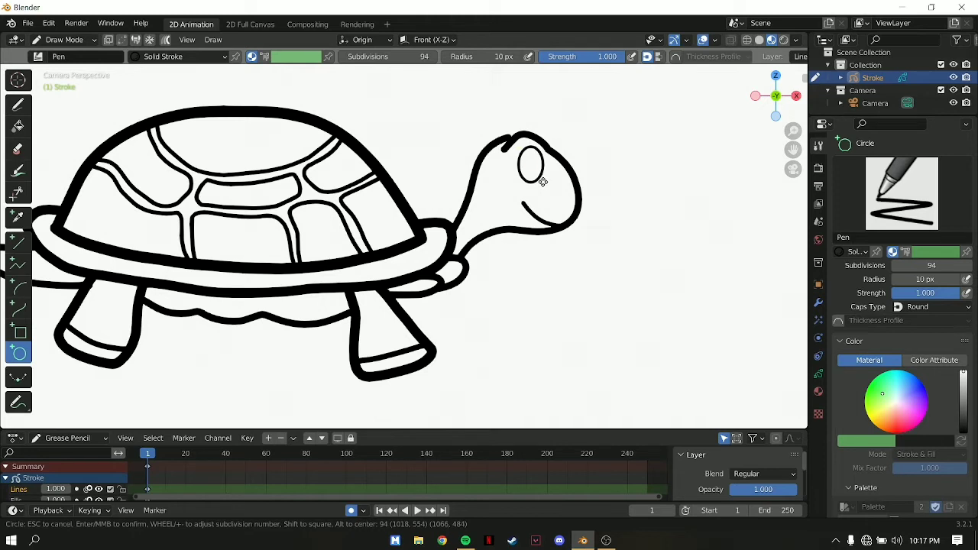
pyautogui.press('Return')
# Step: Delete the unsatisfactory eye ovals in Edit Mode, including one redrawn attempt
pyautogui.press('x')
pyautogui.press('Tab')
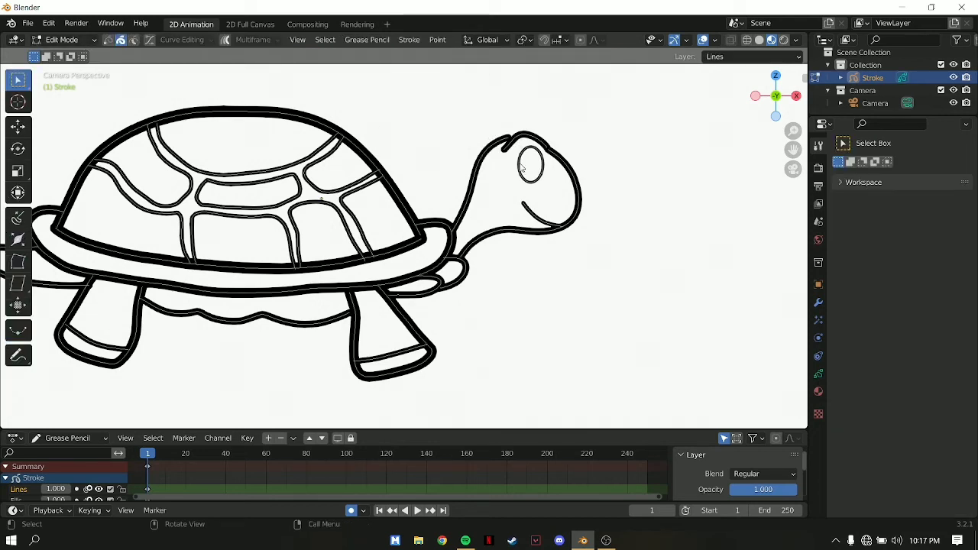
pyautogui.press('x')
pyautogui.click(478, 173)
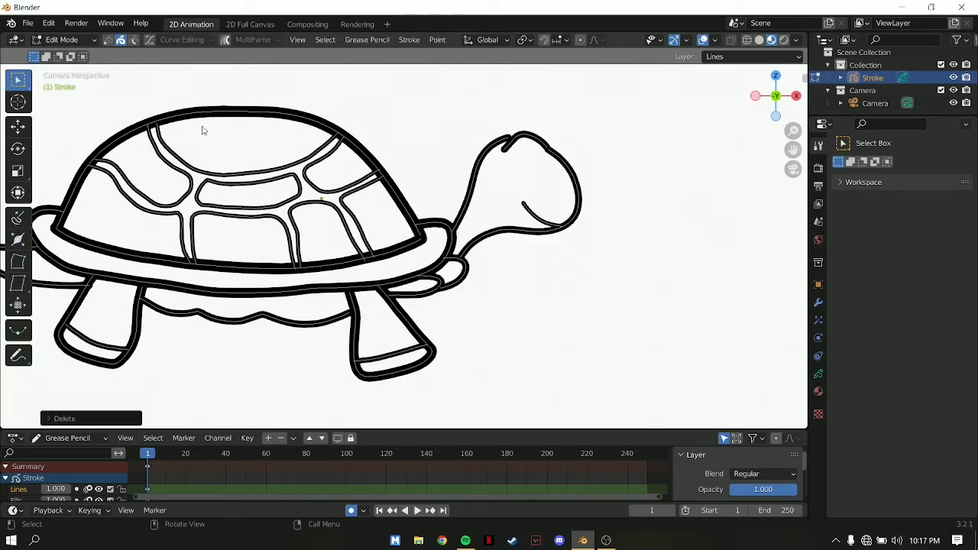
pyautogui.press('Tab')
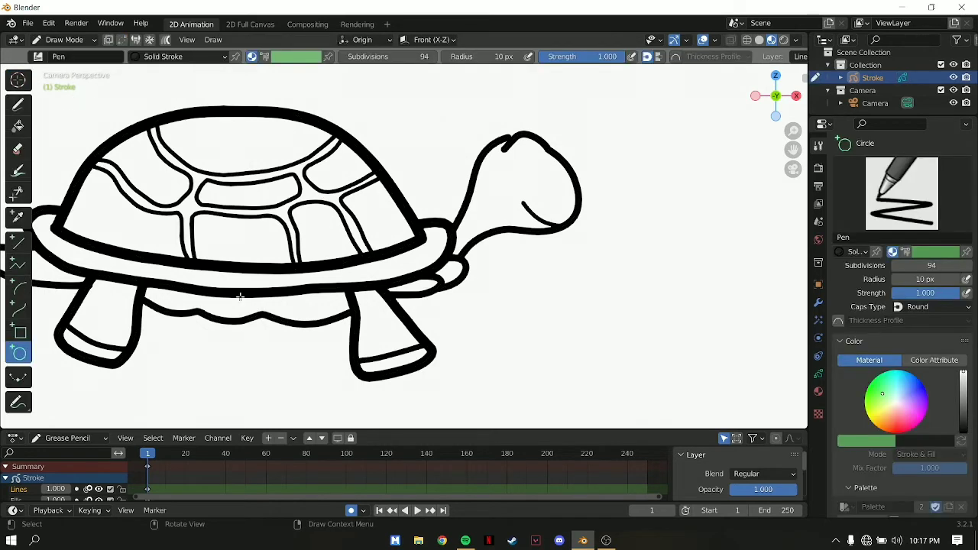
pyautogui.moveTo(518, 146); pyautogui.dragTo(543, 178)
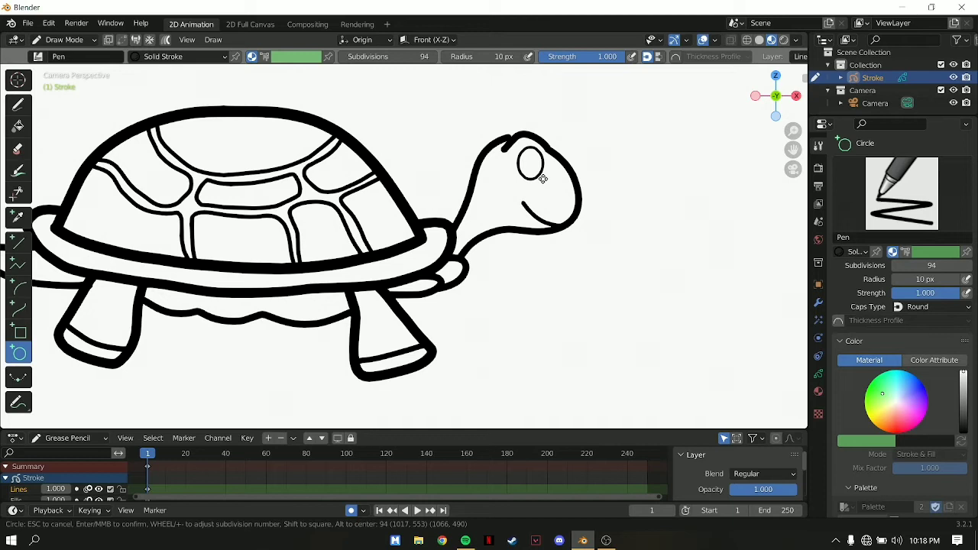
pyautogui.moveTo(543, 179); pyautogui.dragTo(544, 182)
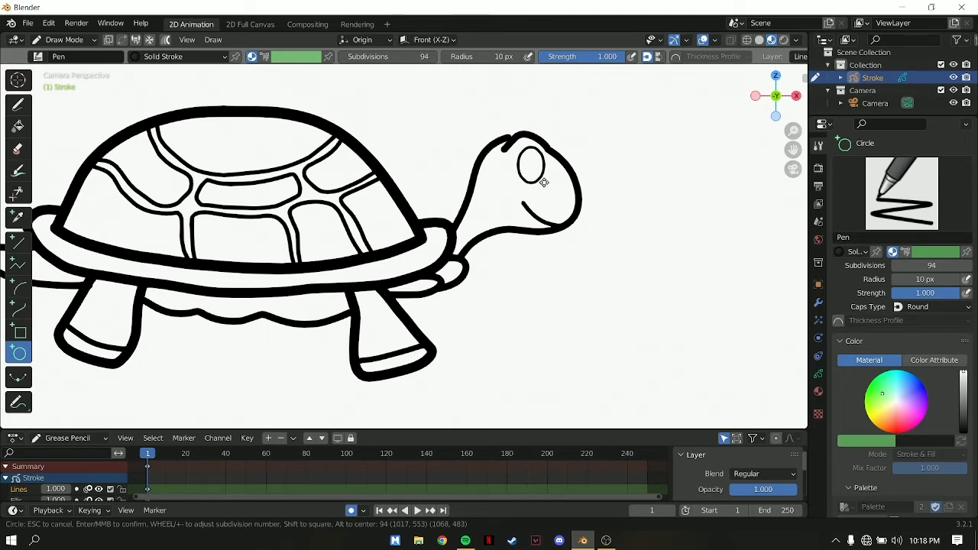
pyautogui.press('Return')
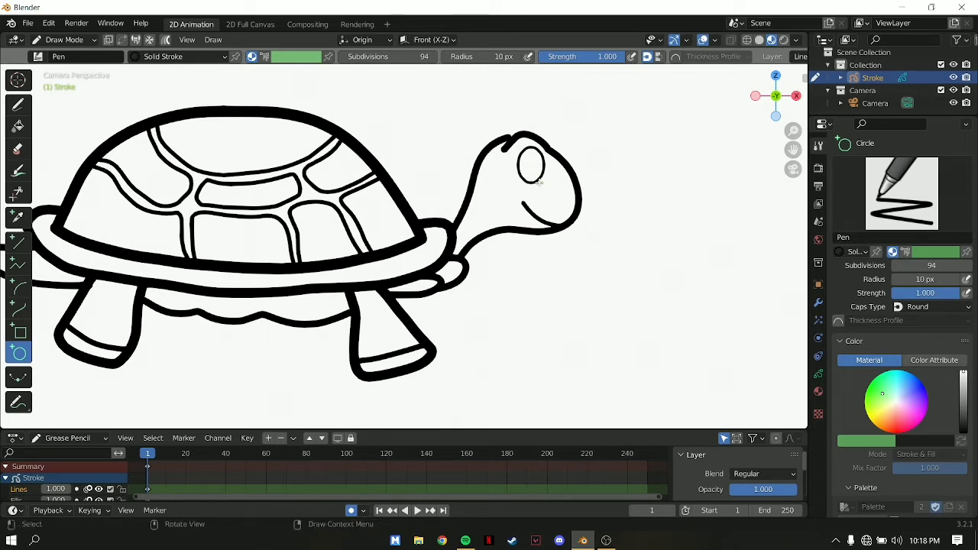
pyautogui.press('Tab')
pyautogui.press('x')
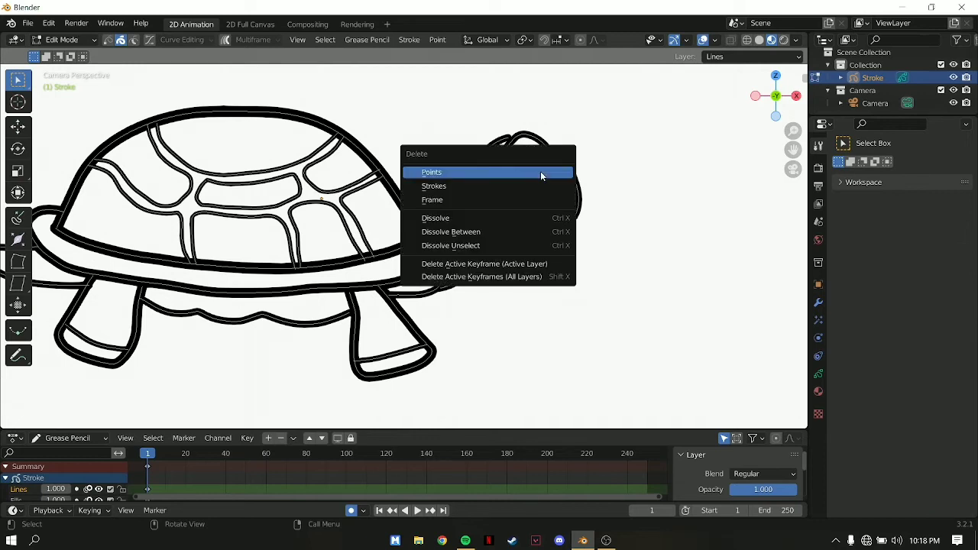
pyautogui.click(541, 171)
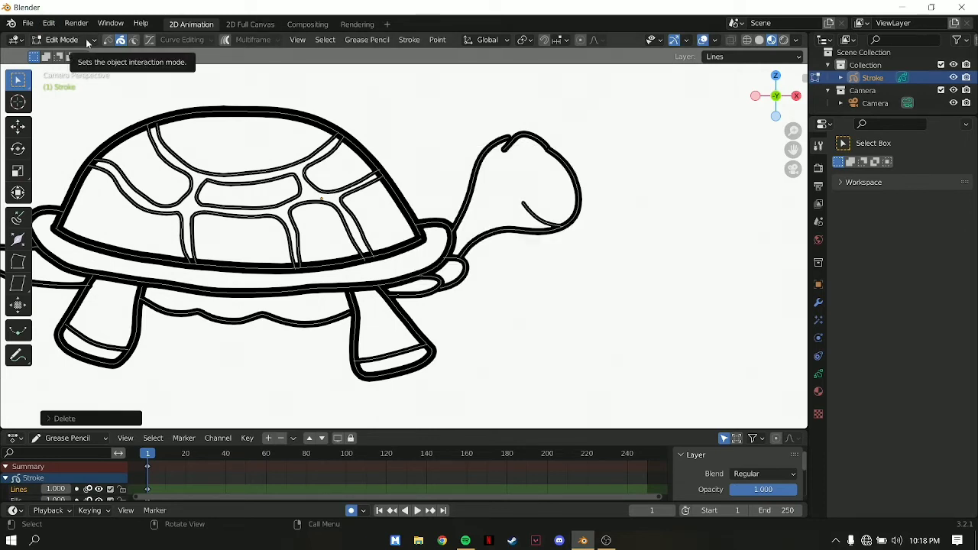
pyautogui.press('Tab')
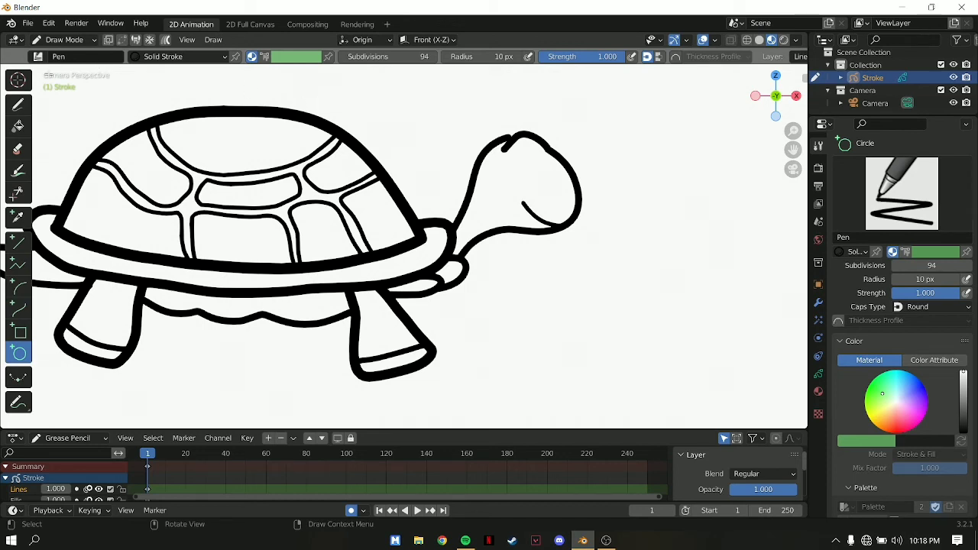
# Step: Draw the final oval eye and a small round pupil inside it
pyautogui.moveTo(513, 145); pyautogui.dragTo(540, 178)
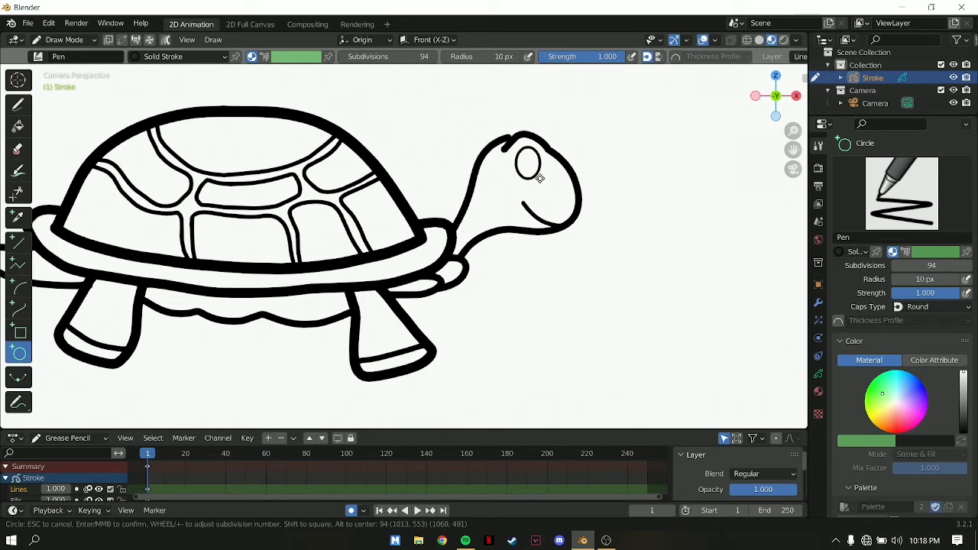
pyautogui.press('Return')
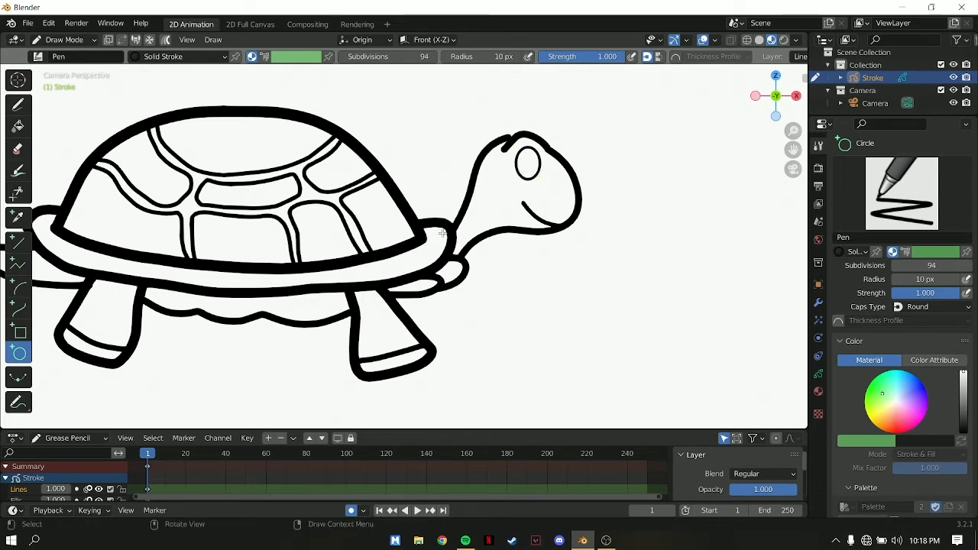
pyautogui.moveTo(525, 159); pyautogui.dragTo(530, 167)
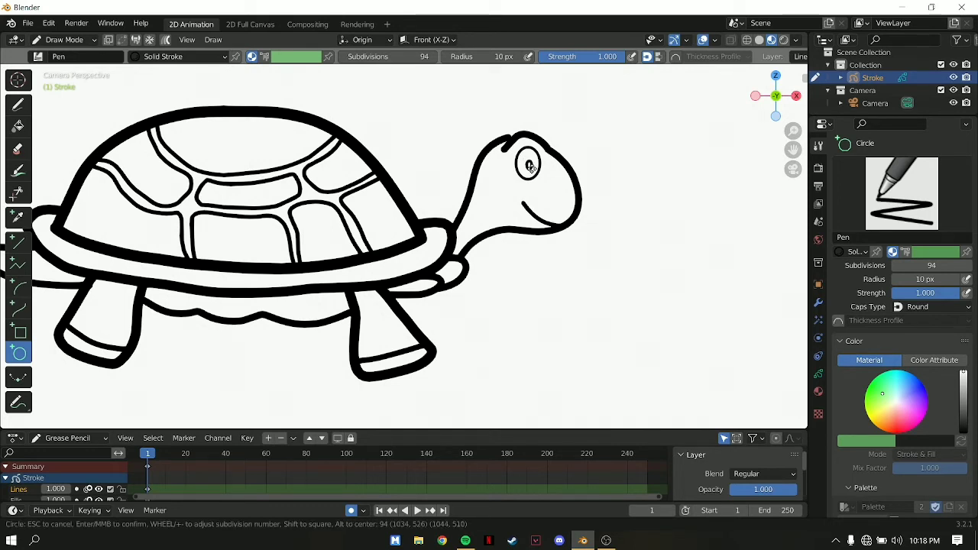
pyautogui.press('Return')
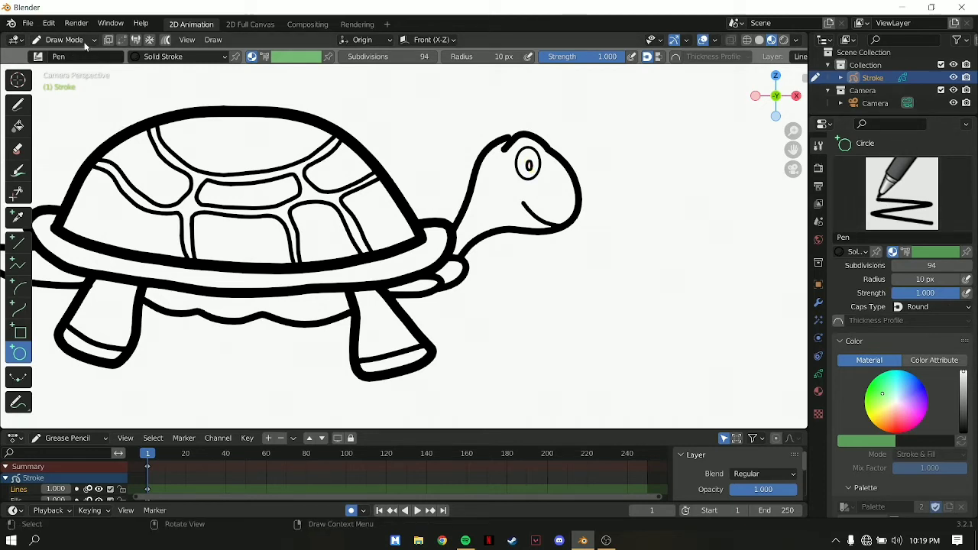
# Step: Make Dots Stroke the active material and switch it from stroke to fill
pyautogui.click(17, 105)
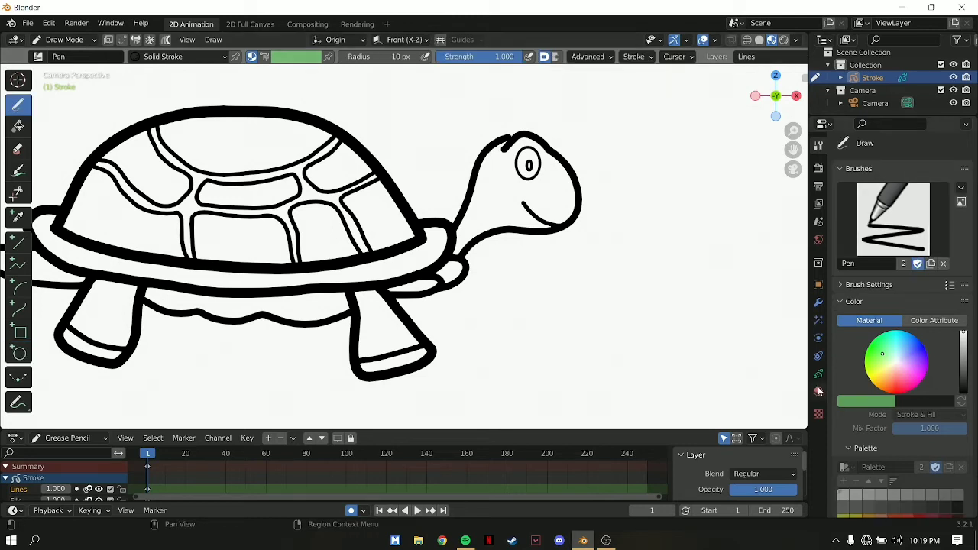
pyautogui.click(819, 391)
pyautogui.click(869, 207)
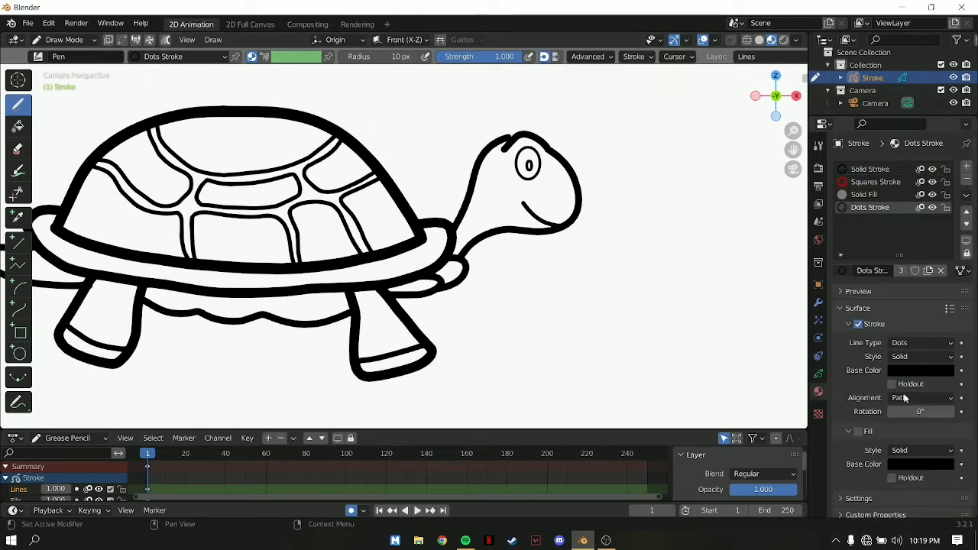
pyautogui.click(939, 356)
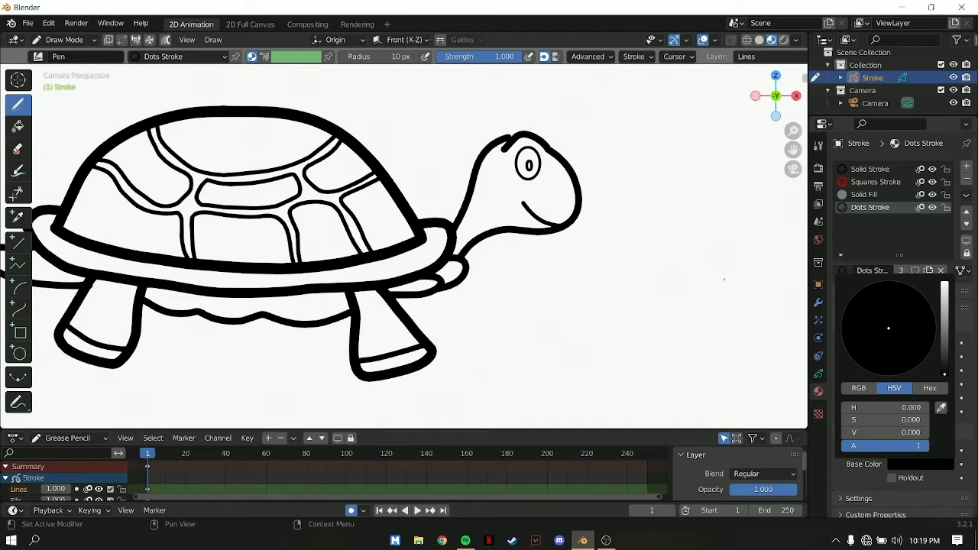
pyautogui.hotkey('shift', 'space')
pyautogui.press('f')
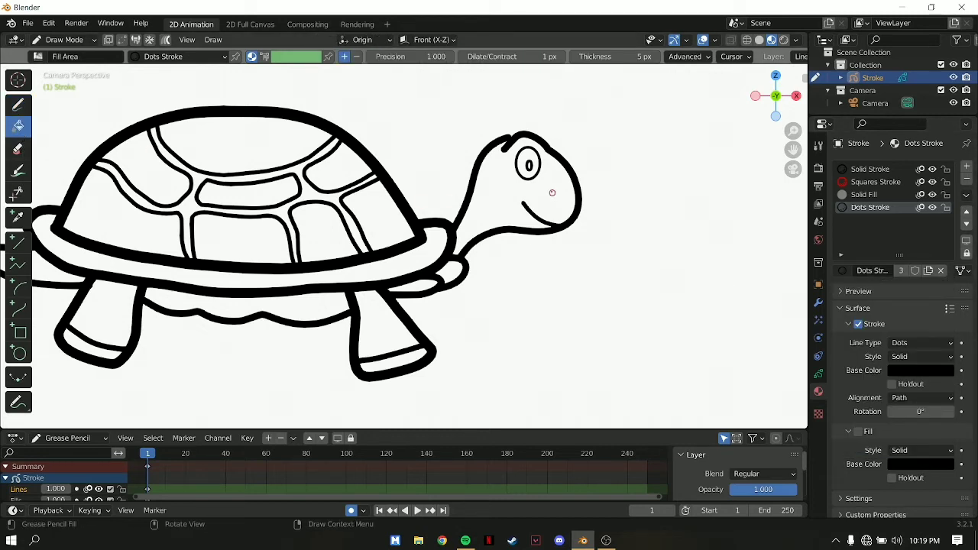
pyautogui.scroll(2, 535, 168)
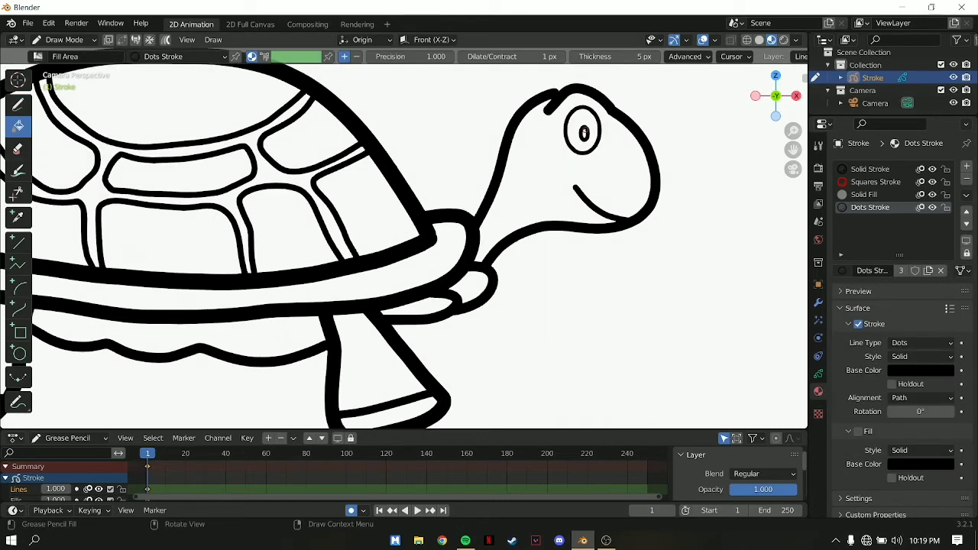
pyautogui.click(859, 432)
pyautogui.scroll(-2, 670, 332)
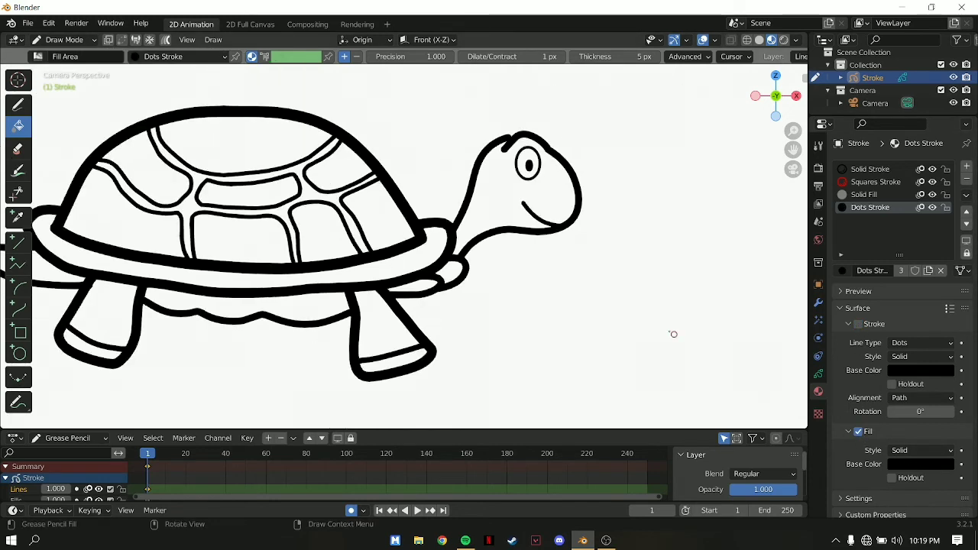
pyautogui.scroll(-2, 525, 262)
pyautogui.scroll(3, 586, 227)
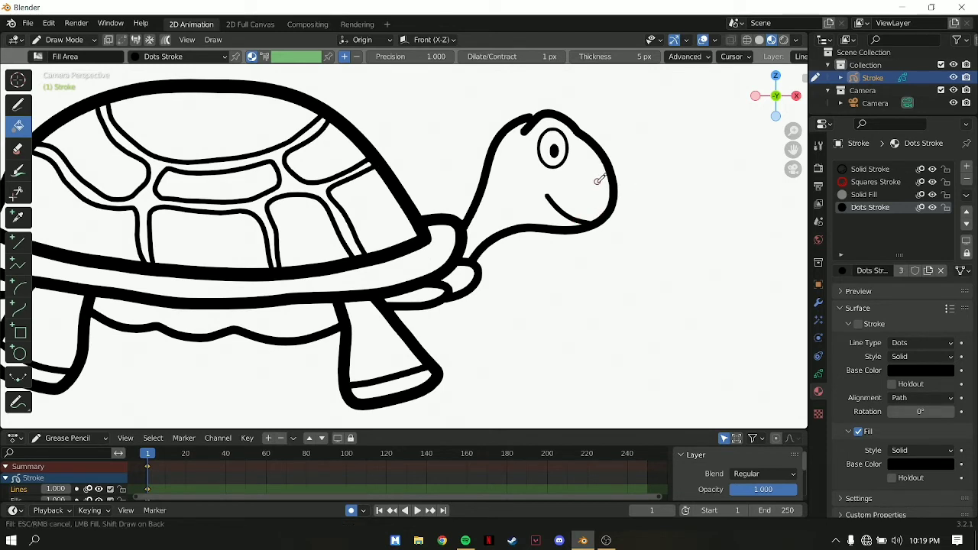
# Step: Try filling the head, undo the black fill, and start a small circle near the mouth
pyautogui.click(600, 183)
pyautogui.hotkey('ctrl', 'z')
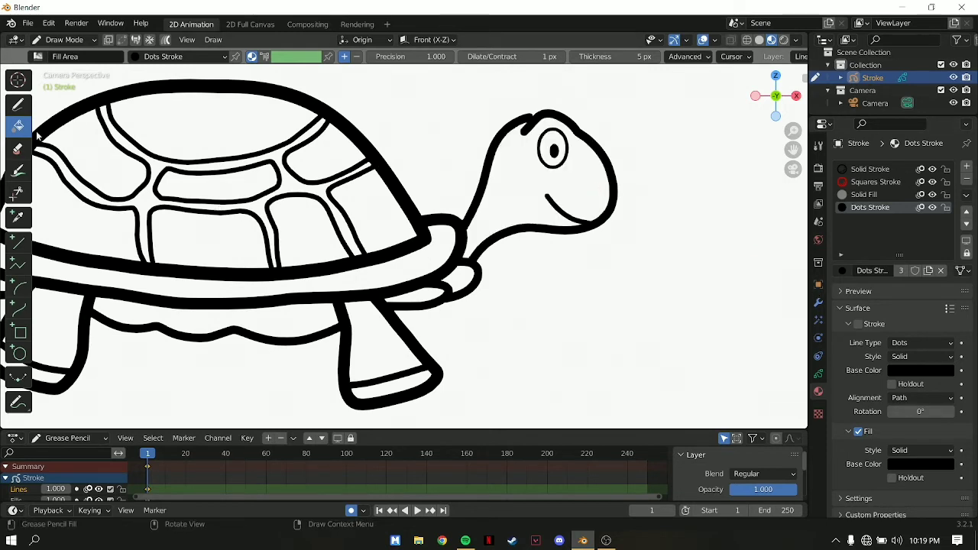
pyautogui.click(18, 103)
pyautogui.click(20, 353)
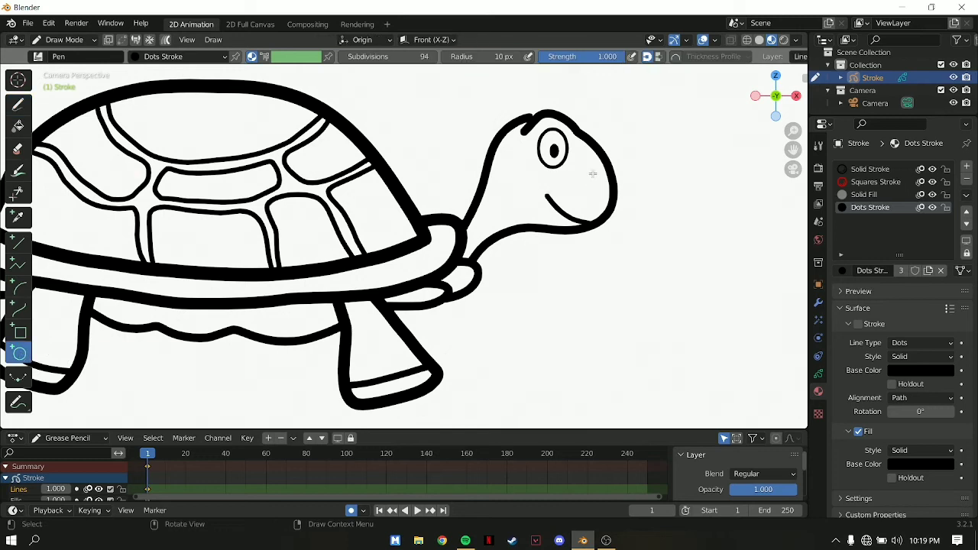
pyautogui.moveTo(595, 174); pyautogui.dragTo(927, 367)
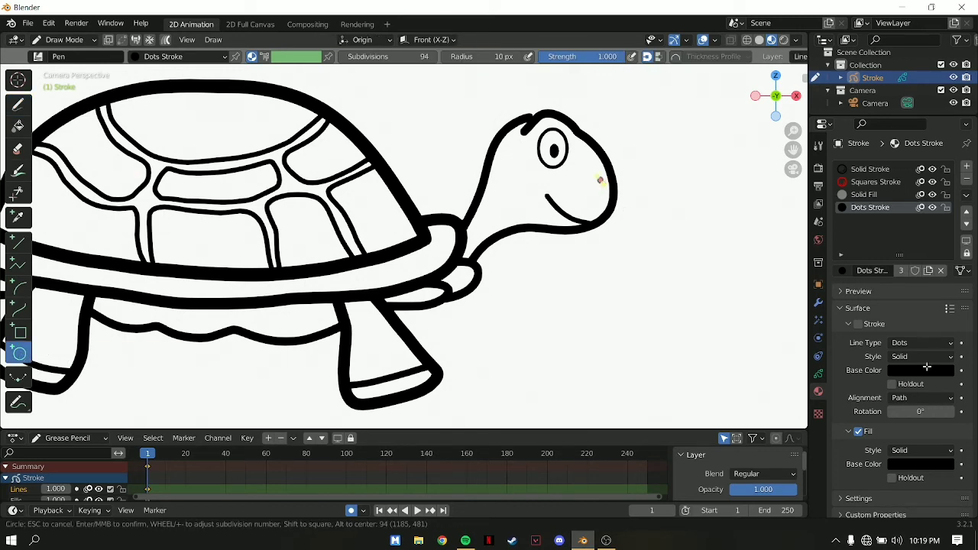
# Step: Confirm the small nostril circle on the turtle's head
pyautogui.press('Return')
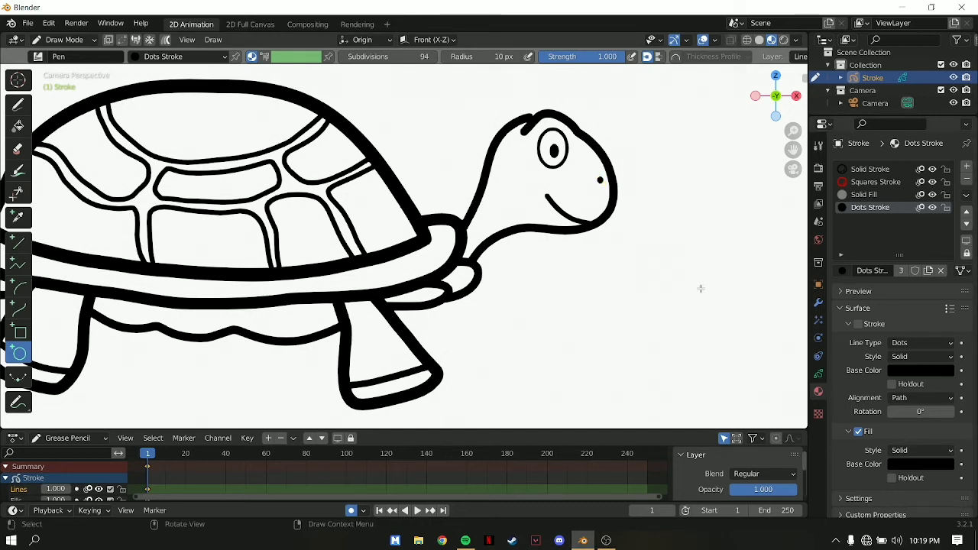
pyautogui.scroll(-1, 606, 279)
pyautogui.scroll(-2, 523, 276)
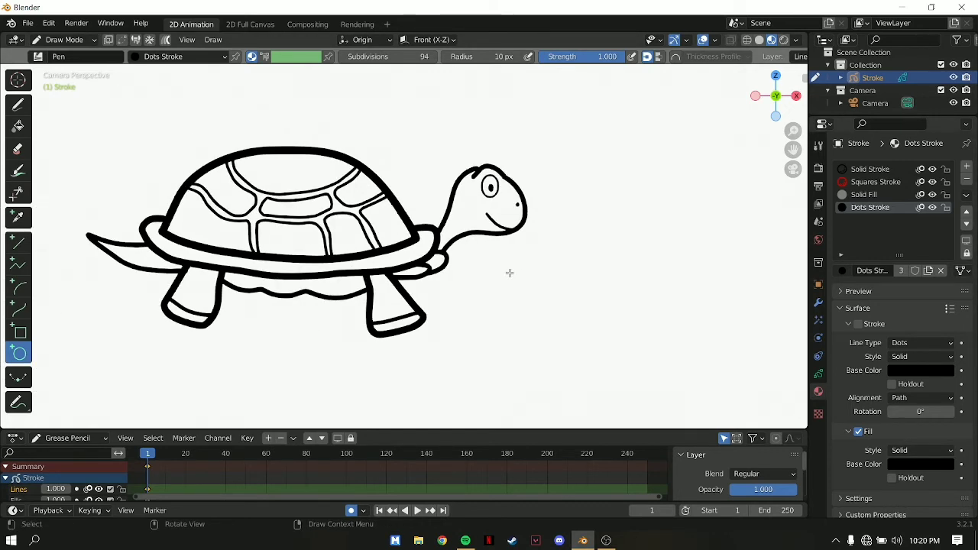
pyautogui.scroll(-1, 208, 314)
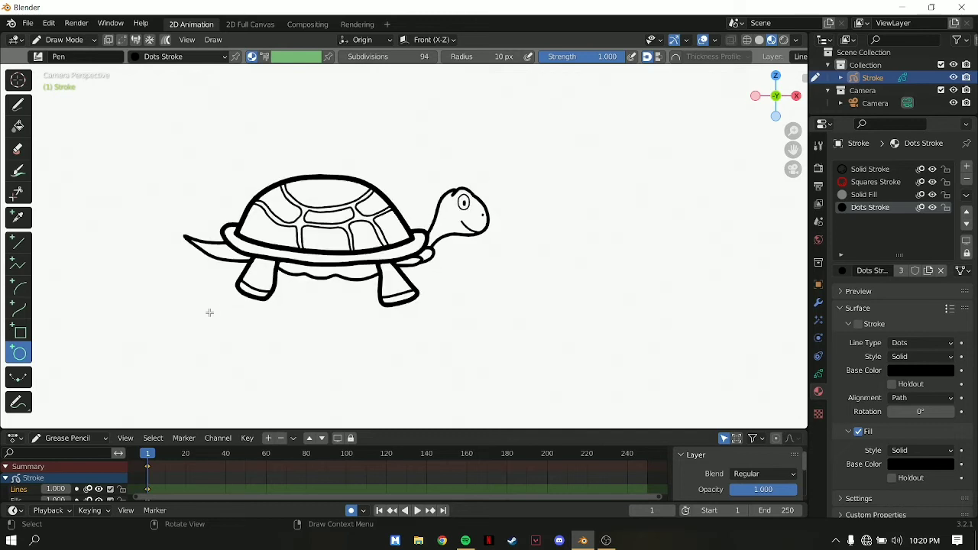
pyautogui.scroll(1, 211, 306)
pyautogui.scroll(1, 222, 248)
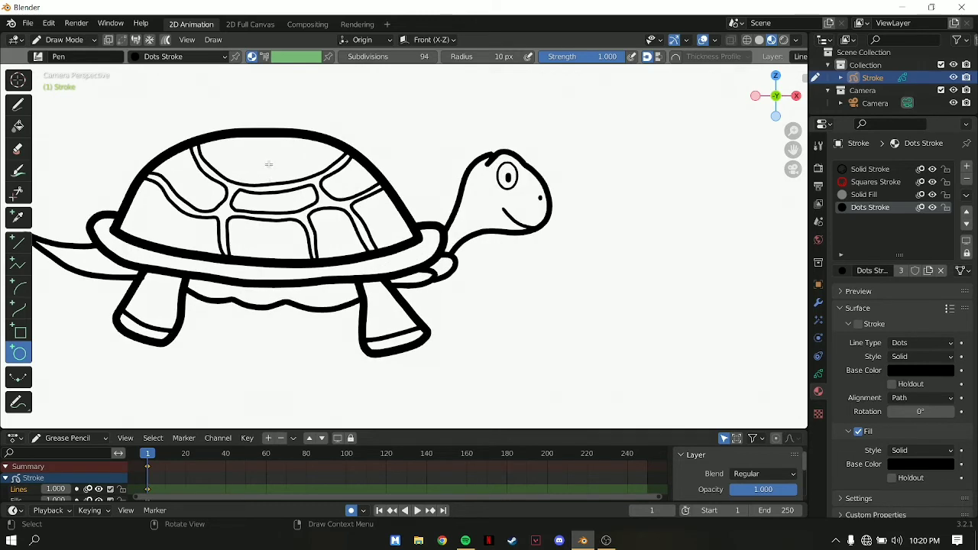
# Step: Set the Draw tool radius to 15 px and pan to the shell's underside, undoing a stray stroke
pyautogui.click(18, 104)
pyautogui.click(402, 57)
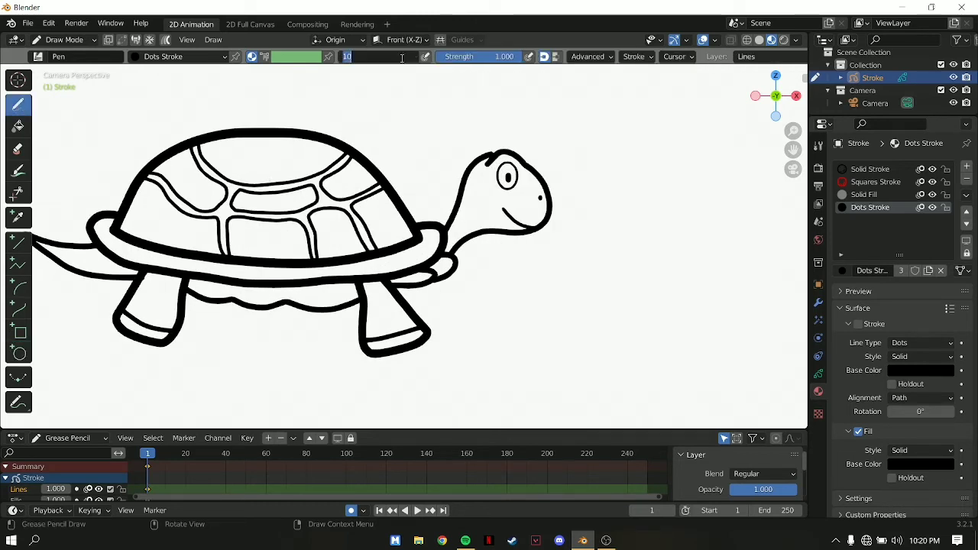
pyautogui.write('15')
pyautogui.press('Return')
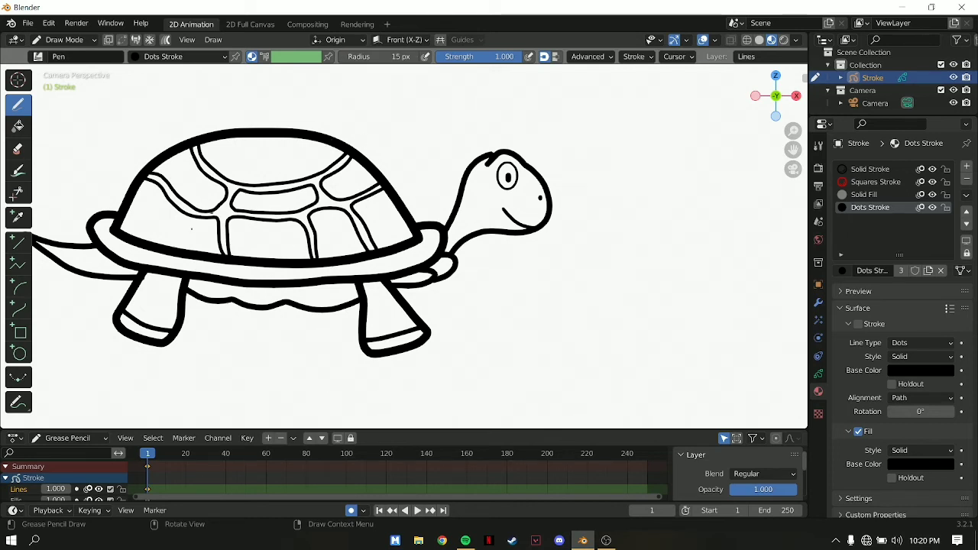
pyautogui.keyDown('shift'); pyautogui.moveTo(304, 325); pyautogui.dragTo(443, 314, button='middle'); pyautogui.keyUp('shift')
pyautogui.scroll(3, 439, 308)
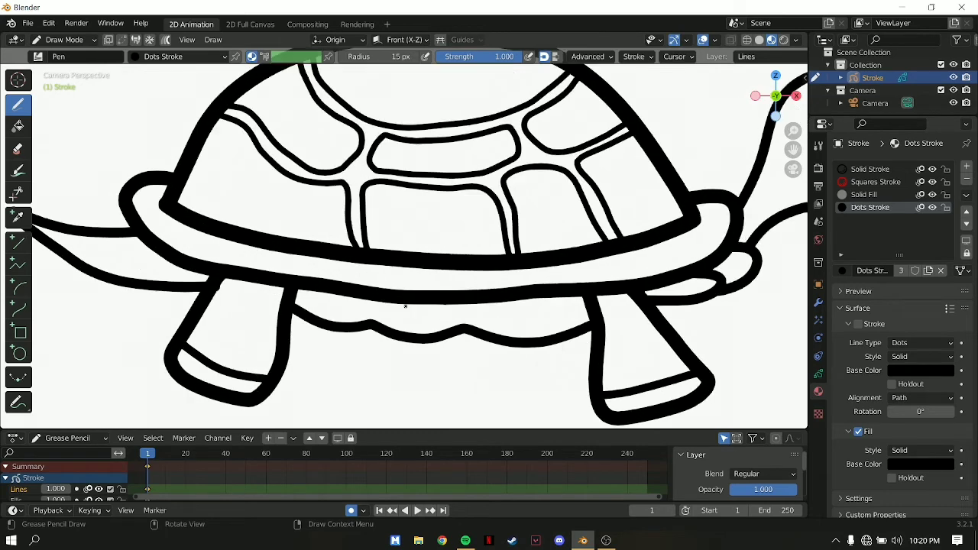
pyautogui.keyDown('shift'); pyautogui.moveTo(439, 365); pyautogui.dragTo(459, 280, button='middle'); pyautogui.keyUp('shift')
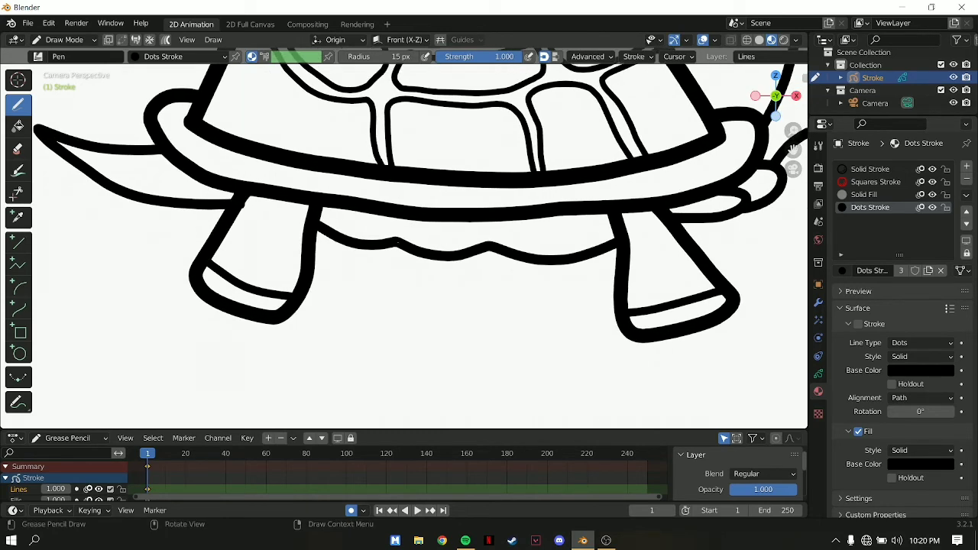
pyautogui.moveTo(396, 240); pyautogui.dragTo(386, 224)
pyautogui.hotkey('ctrl', 'z')
pyautogui.hotkey('ctrl', 'z')
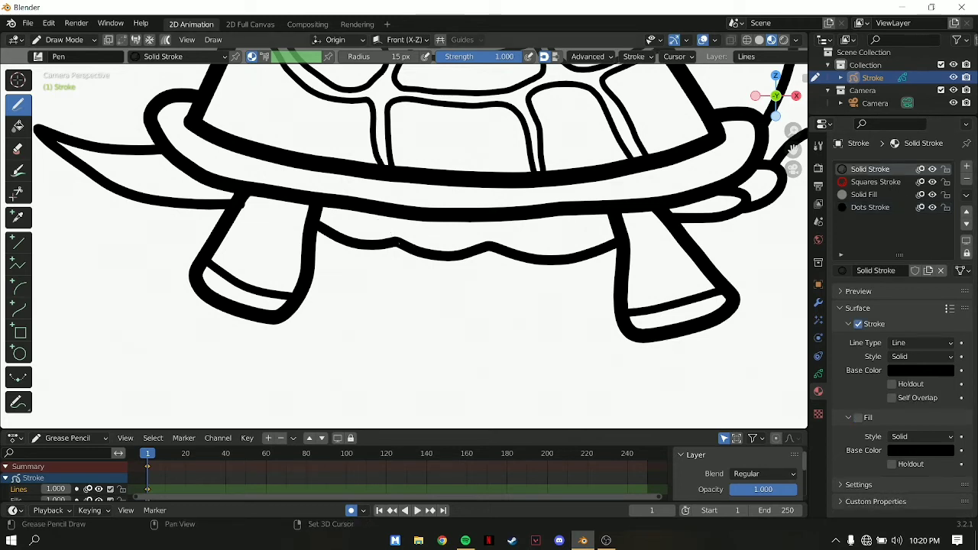
# Step: Draw a short seam from the wavy underside up to the shell rim, then open Dots Stroke's fill colour
pyautogui.keyDown('shift'); pyautogui.moveTo(393, 234); pyautogui.dragTo(380, 190); pyautogui.keyUp('shift')
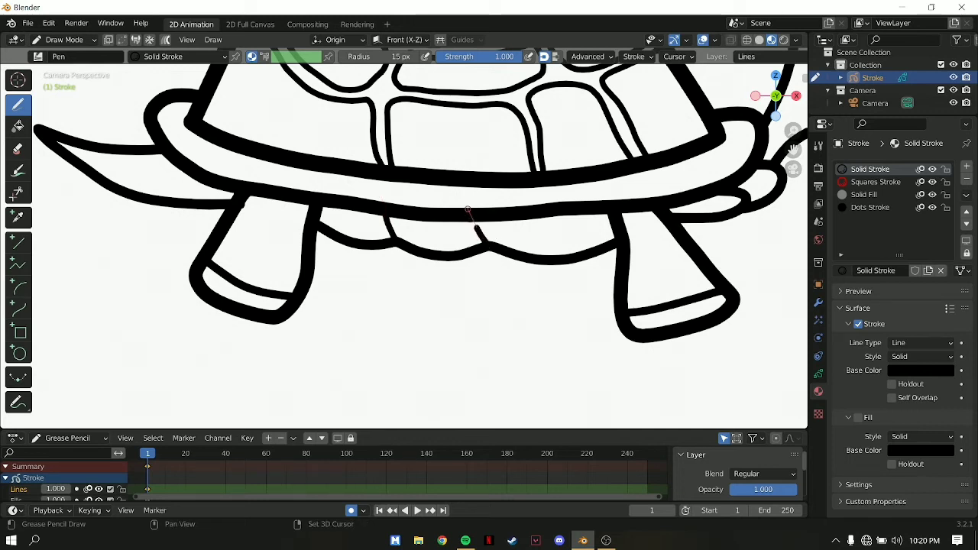
pyautogui.scroll(-2, 550, 280)
pyautogui.scroll(-2, 550, 280)
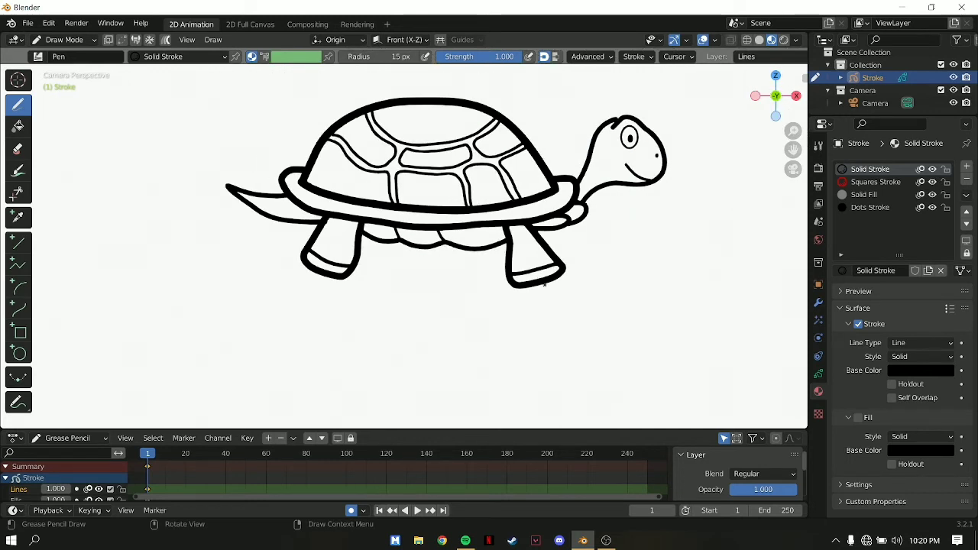
pyautogui.scroll(-1, 544, 284)
pyautogui.scroll(-2, 545, 285)
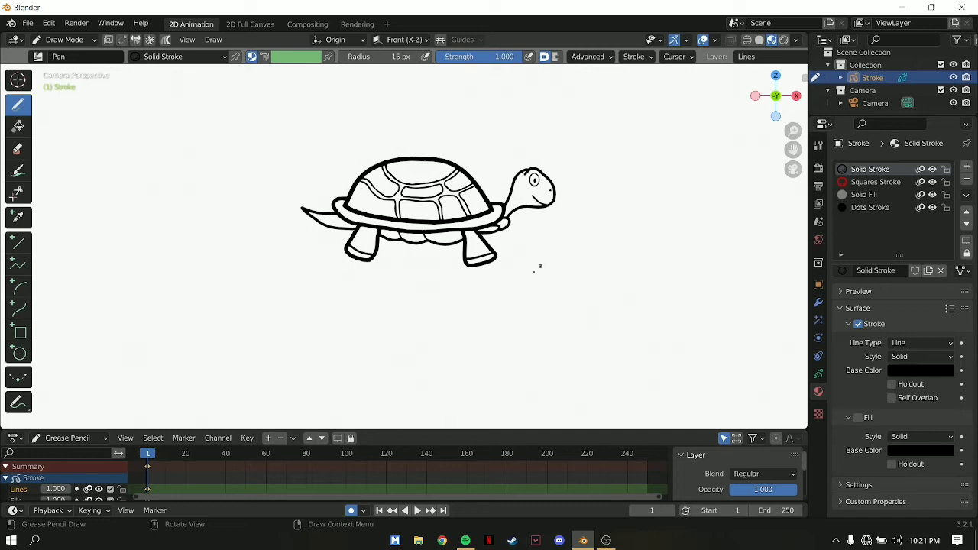
pyautogui.scroll(2, 471, 269)
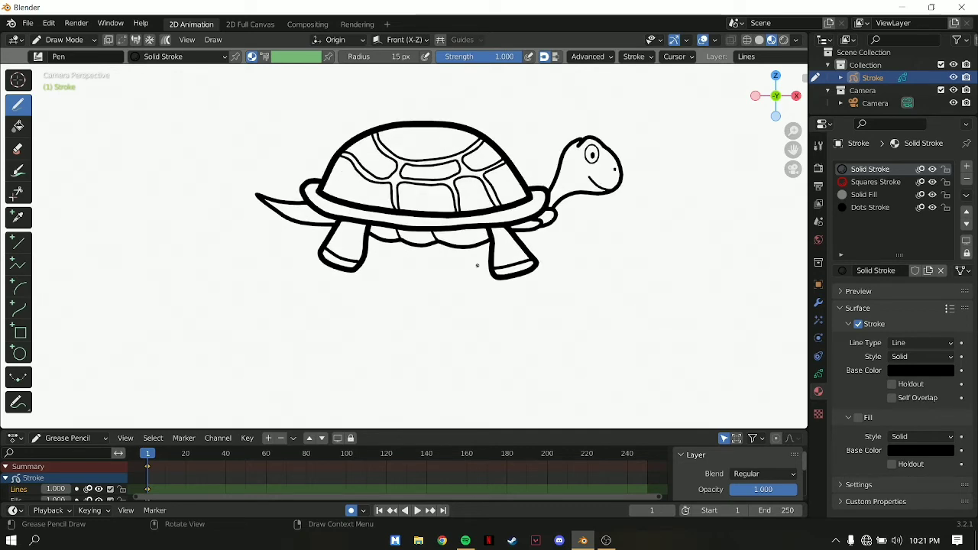
pyautogui.click(870, 208)
pyautogui.click(921, 463)
# Step: Set the Dots Stroke fill colour to orange-brown
pyautogui.moveTo(945, 372)
pyautogui.mouseDown()
pyautogui.moveTo(945, 324)
pyautogui.moveTo(893, 356)
pyautogui.mouseUp()
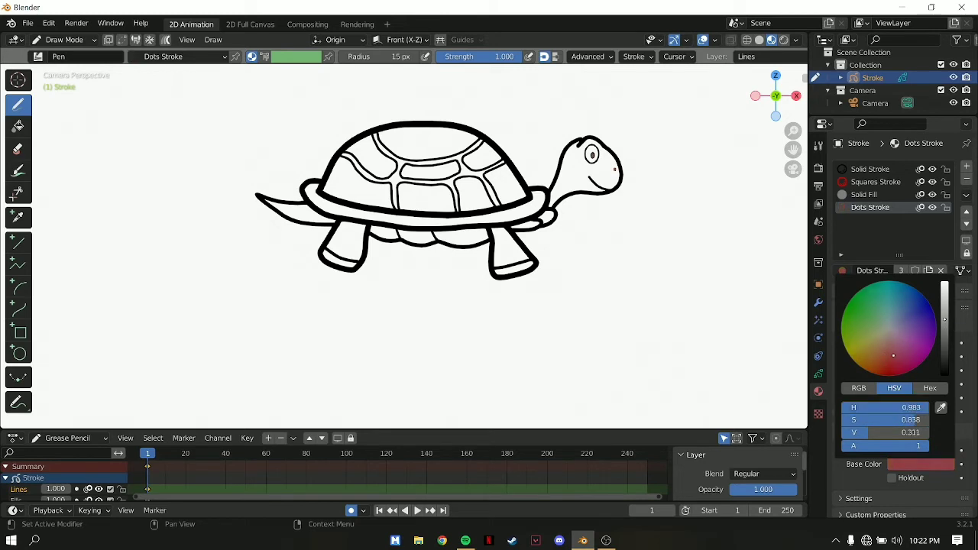
pyautogui.scroll(3, 898, 348)
pyautogui.moveTo(897, 349)
pyautogui.mouseDown()
pyautogui.moveTo(872, 358)
pyautogui.moveTo(904, 370)
pyautogui.moveTo(875, 349)
pyautogui.moveTo(875, 358)
pyautogui.mouseUp()
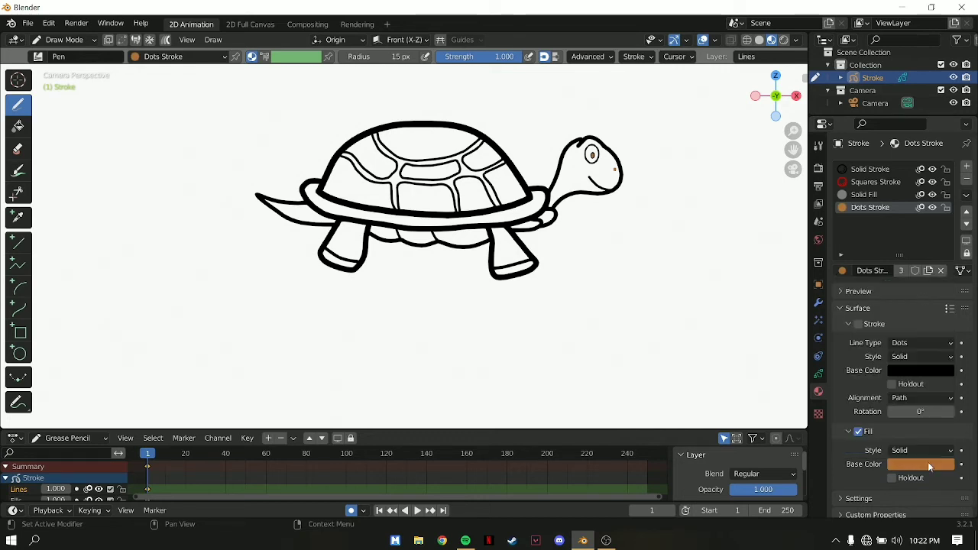
# Step: Fill all eight shell panels brown with the Fill tool
pyautogui.press('f')
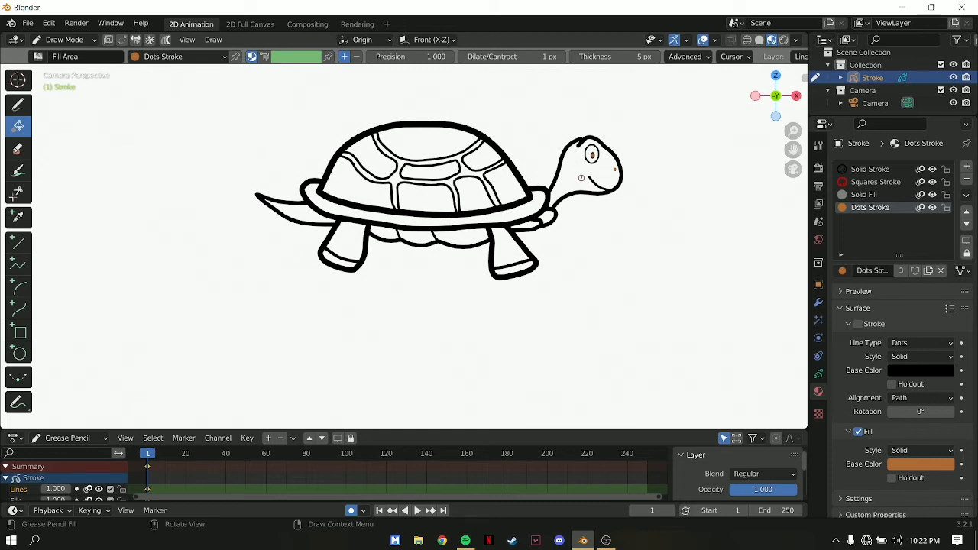
pyautogui.click(415, 141)
pyautogui.click(371, 161)
pyautogui.click(357, 191)
pyautogui.click(432, 198)
pyautogui.click(458, 172)
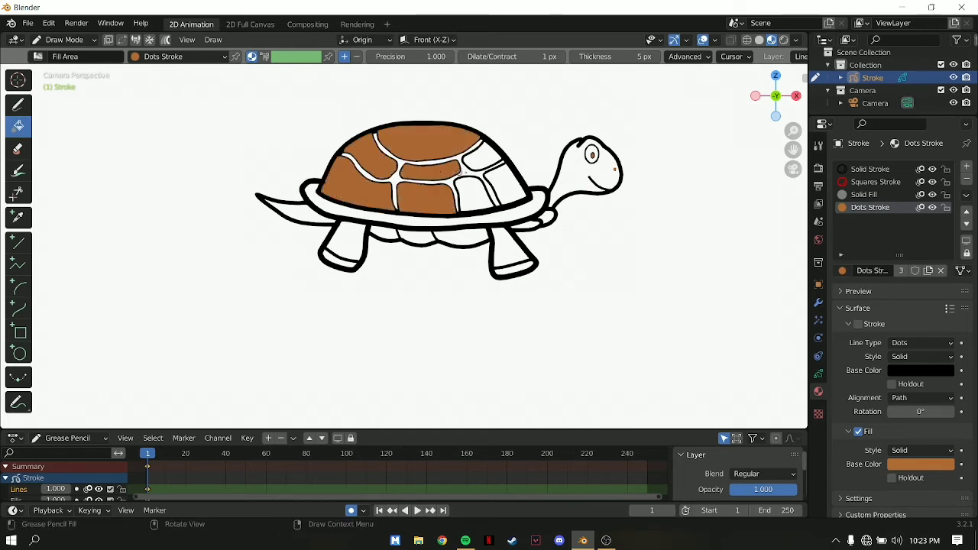
pyautogui.click(487, 155)
pyautogui.click(502, 186)
pyautogui.click(471, 191)
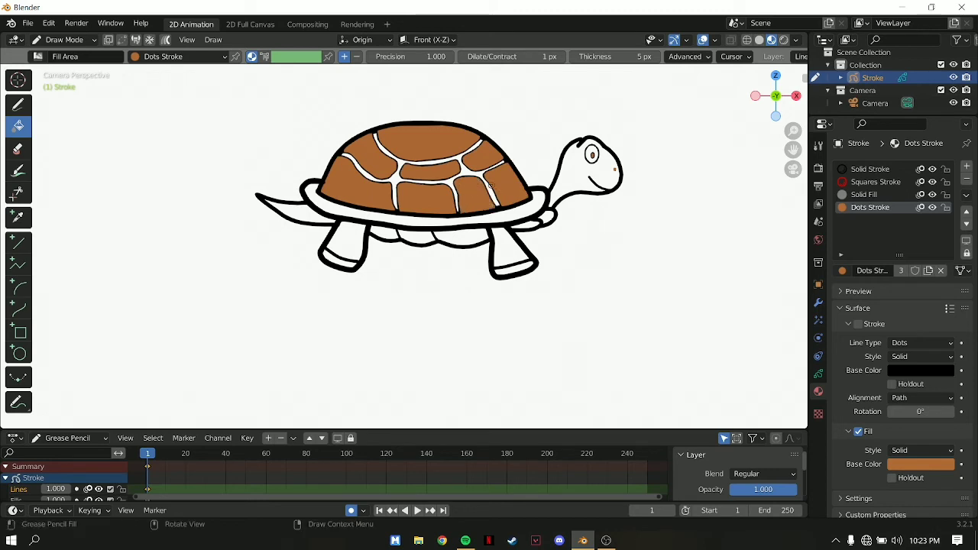
pyautogui.click(20, 106)
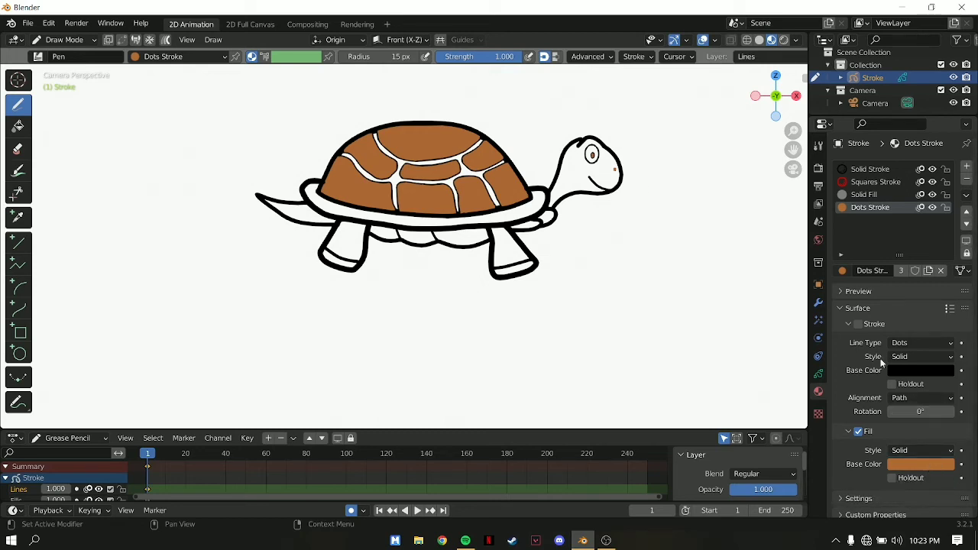
# Step: Enable stroke on Dots Stroke and fill the shell's lower rim band brown
pyautogui.click(858, 324)
pyautogui.click(859, 431)
pyautogui.click(859, 432)
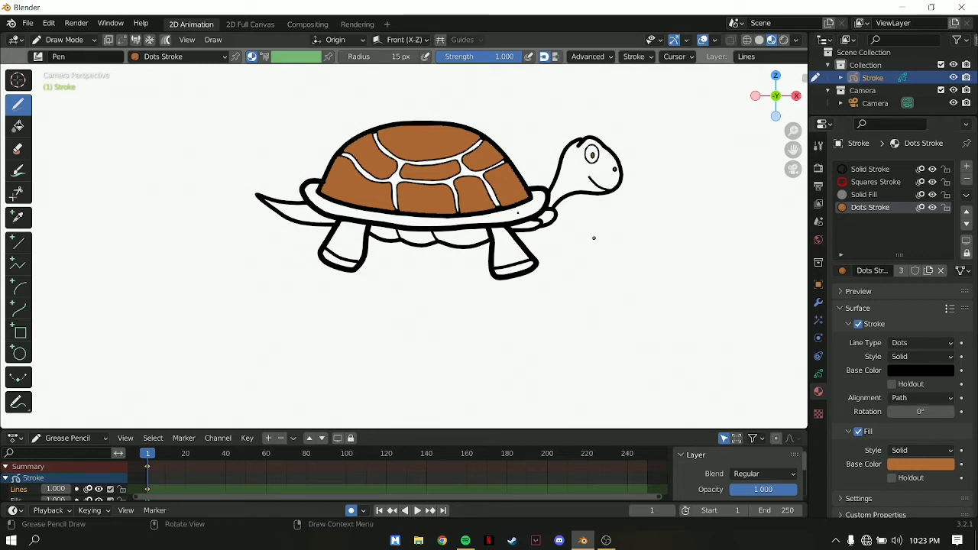
pyautogui.click(19, 125)
pyautogui.click(902, 459)
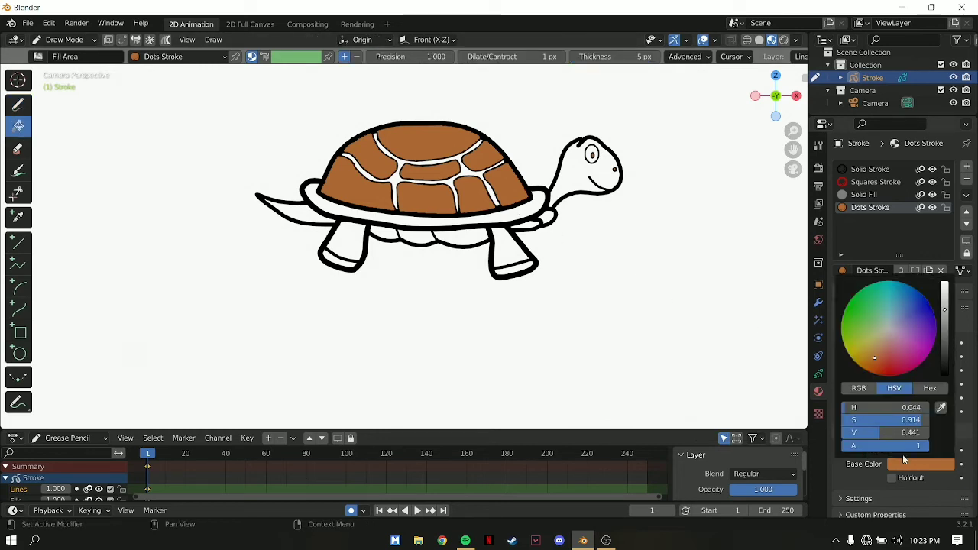
pyautogui.click(517, 214)
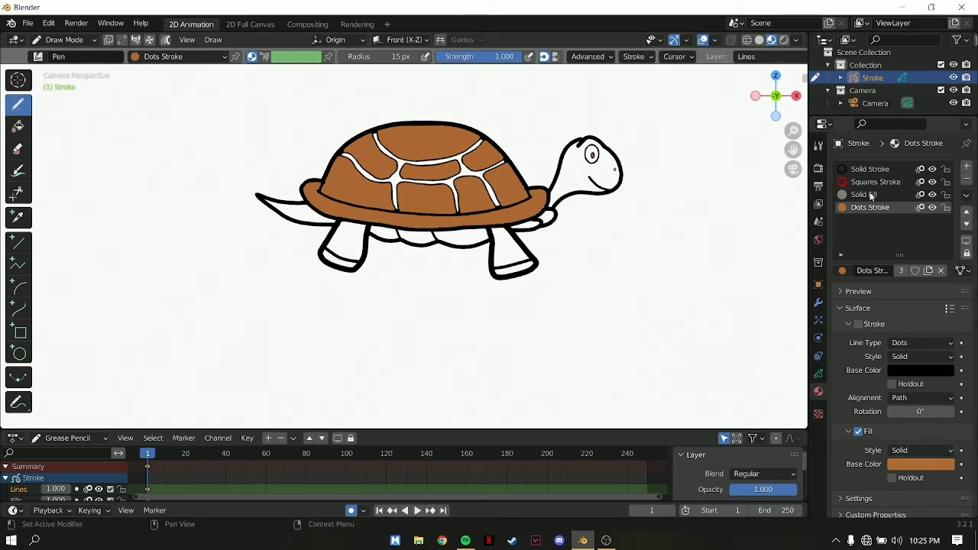
pyautogui.click(871, 195)
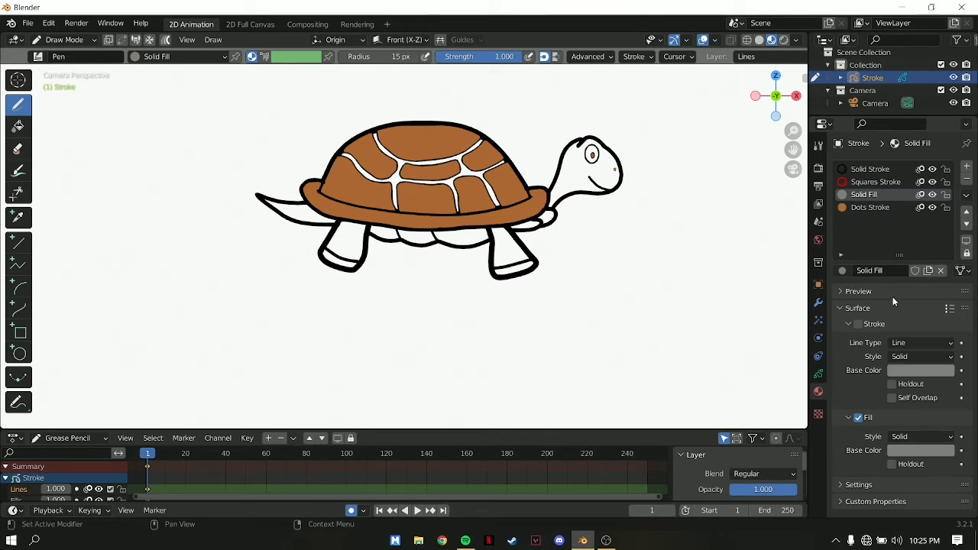
# Step: Make Solid Fill dark green and fill the head, neck, legs, feet and tail with it
pyautogui.click(921, 451)
pyautogui.moveTo(889, 312)
pyautogui.mouseDown()
pyautogui.moveTo(861, 287)
pyautogui.moveTo(866, 303)
pyautogui.moveTo(856, 299)
pyautogui.mouseUp()
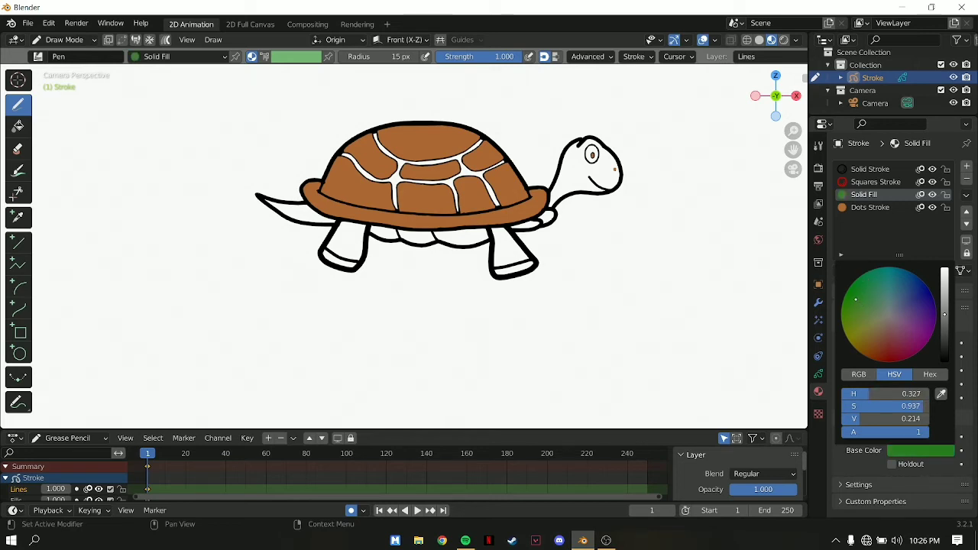
pyautogui.click(17, 125)
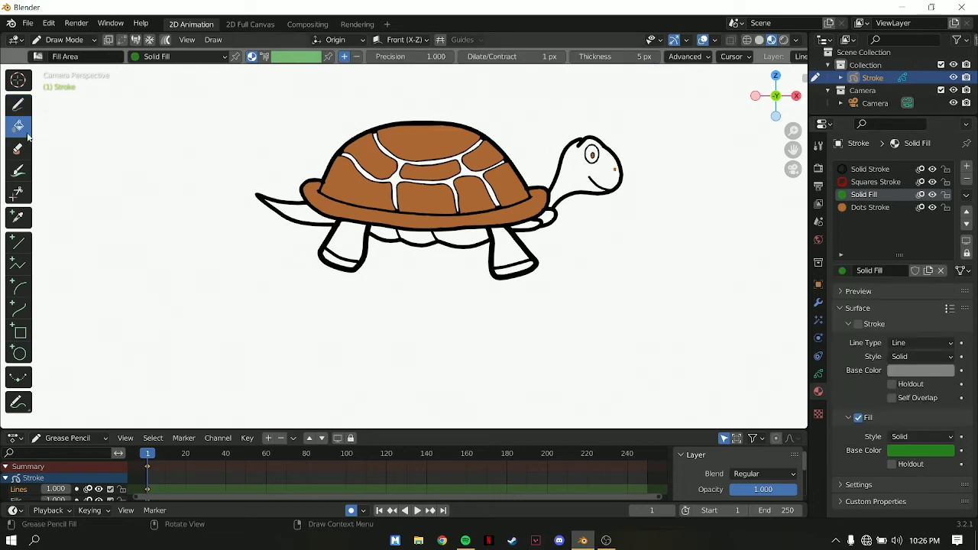
pyautogui.click(511, 248)
pyautogui.click(571, 191)
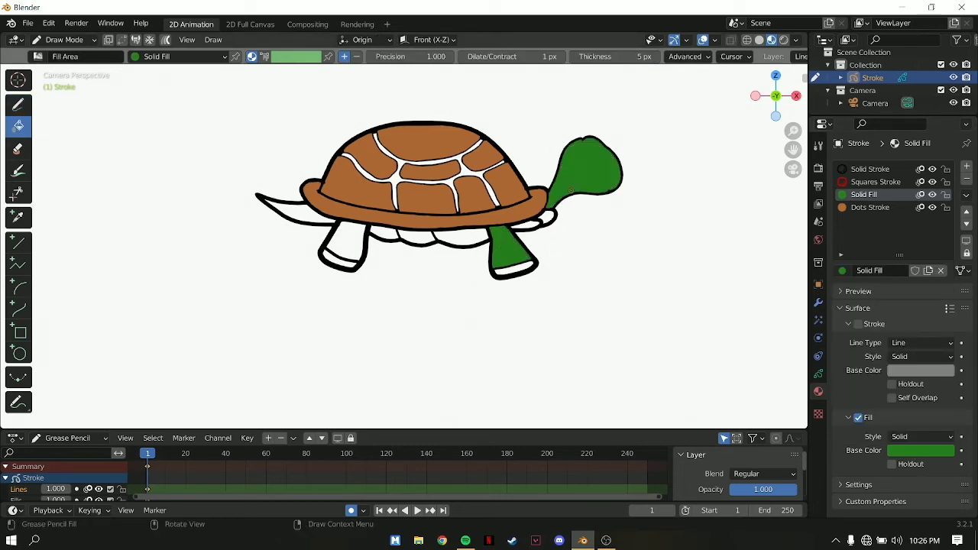
pyautogui.click(518, 274)
pyautogui.click(339, 262)
pyautogui.click(339, 262)
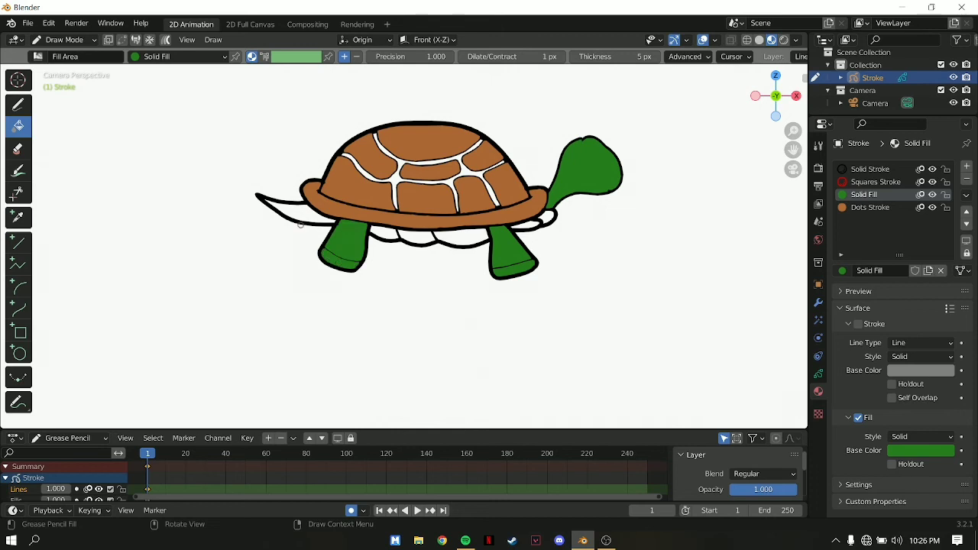
pyautogui.click(301, 225)
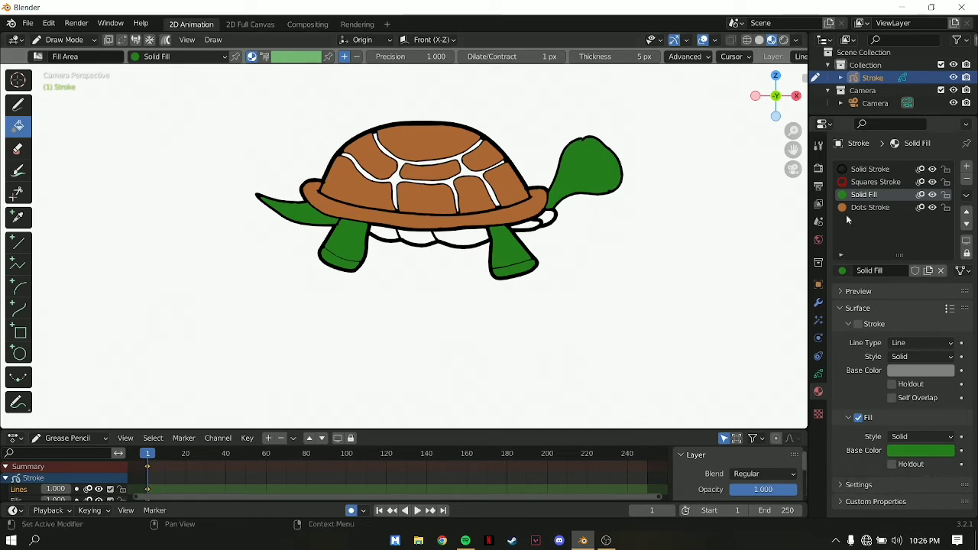
# Step: Make Squares Stroke active with its stroke off and a light brown fill colour
pyautogui.click(871, 182)
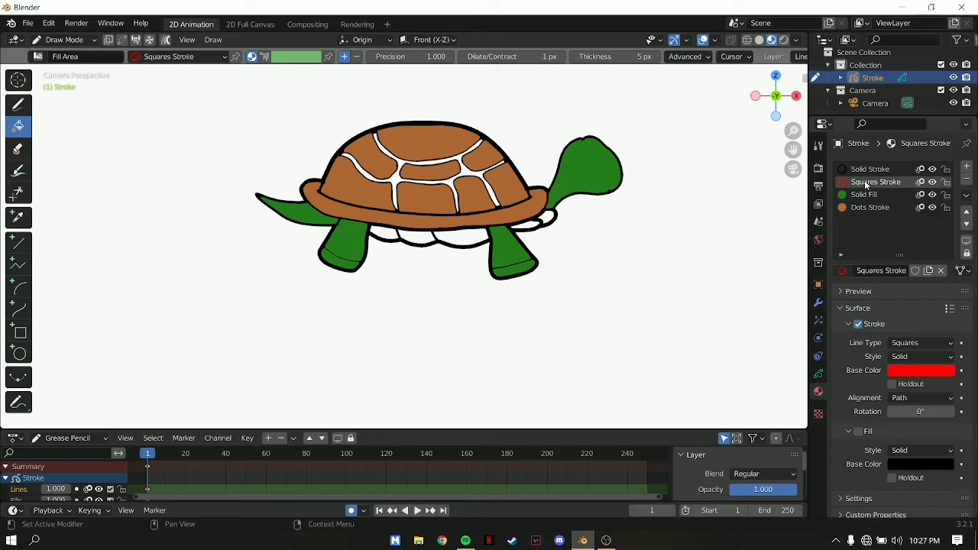
pyautogui.click(858, 324)
pyautogui.click(911, 464)
pyautogui.moveTo(945, 373); pyautogui.dragTo(945, 306)
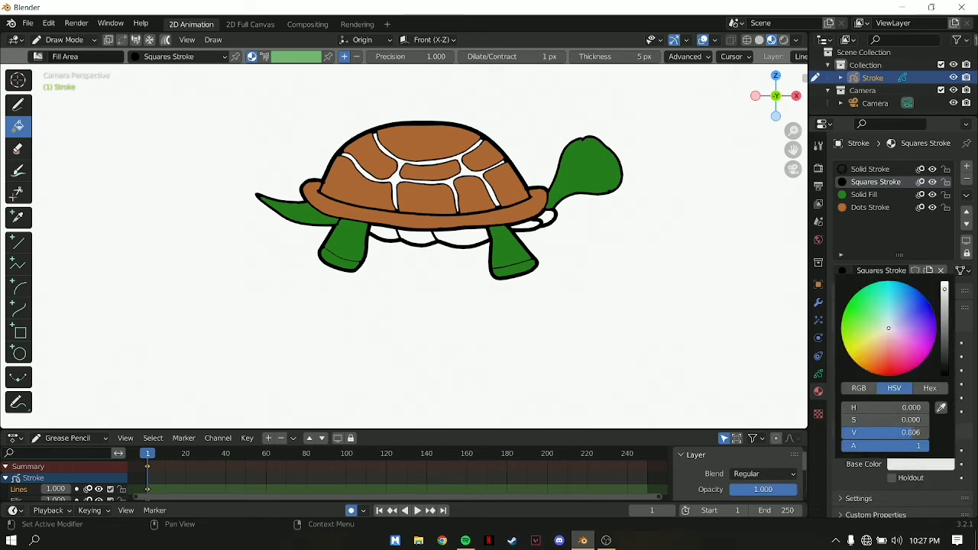
pyautogui.click(885, 350)
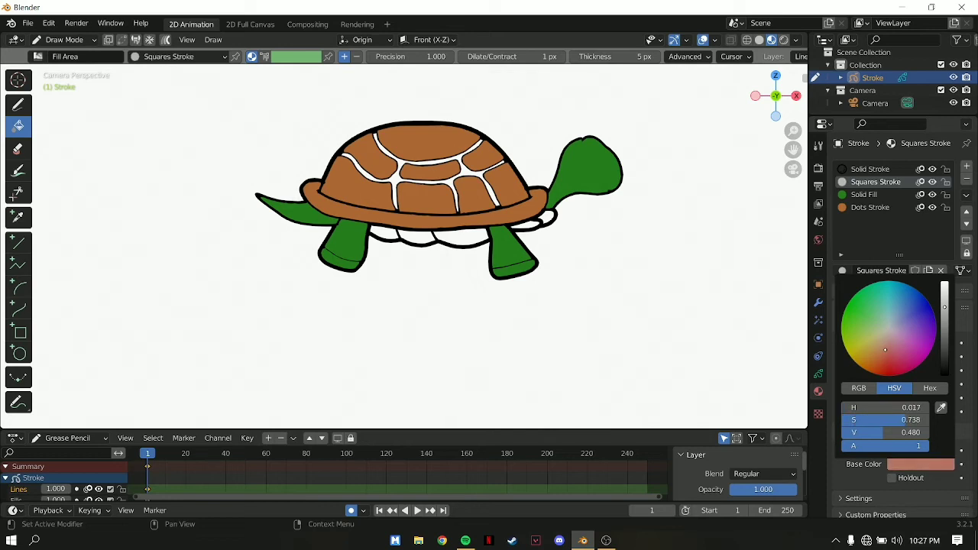
pyautogui.moveTo(885, 348); pyautogui.dragTo(879, 349)
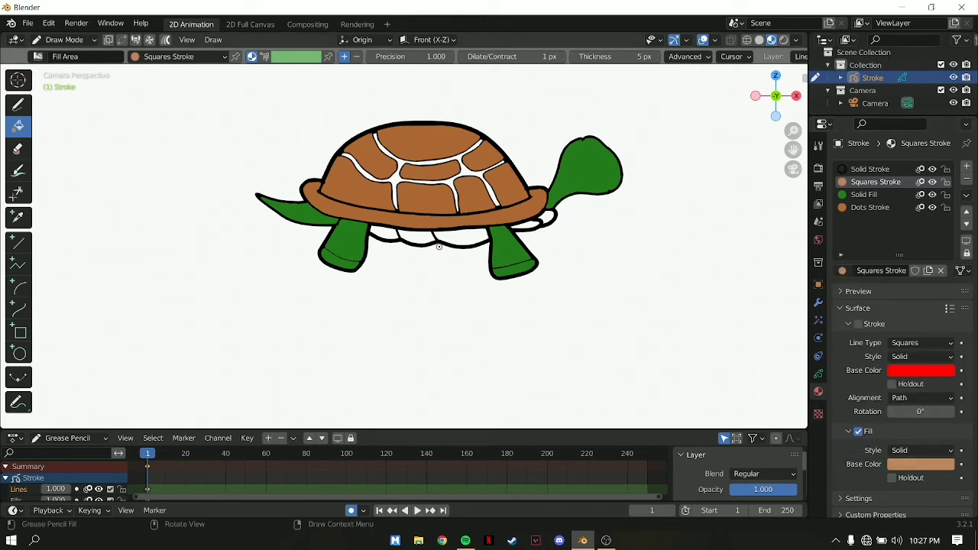
# Step: Fill the three belly pieces and the two gaps near the neck light brown
pyautogui.click(419, 239)
pyautogui.click(444, 238)
pyautogui.click(376, 235)
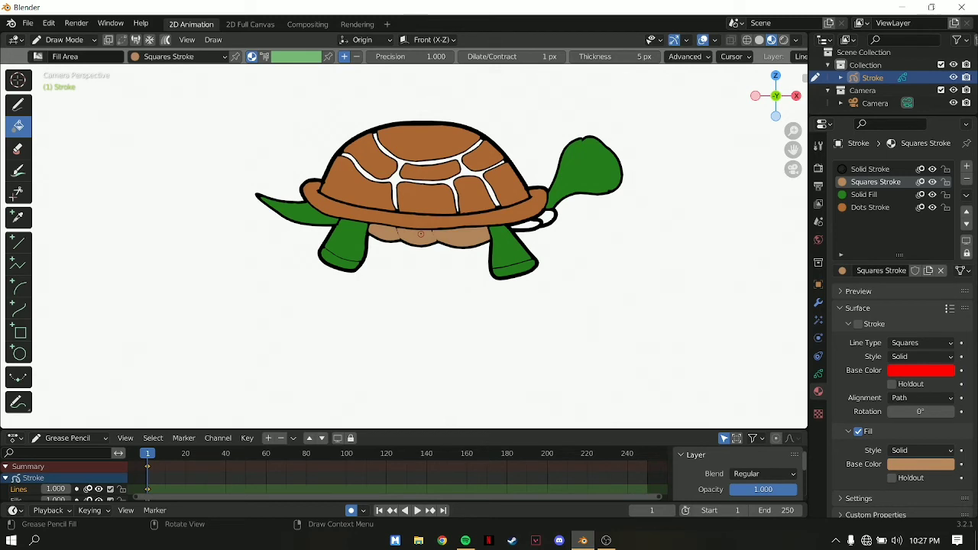
pyautogui.click(527, 228)
pyautogui.click(551, 219)
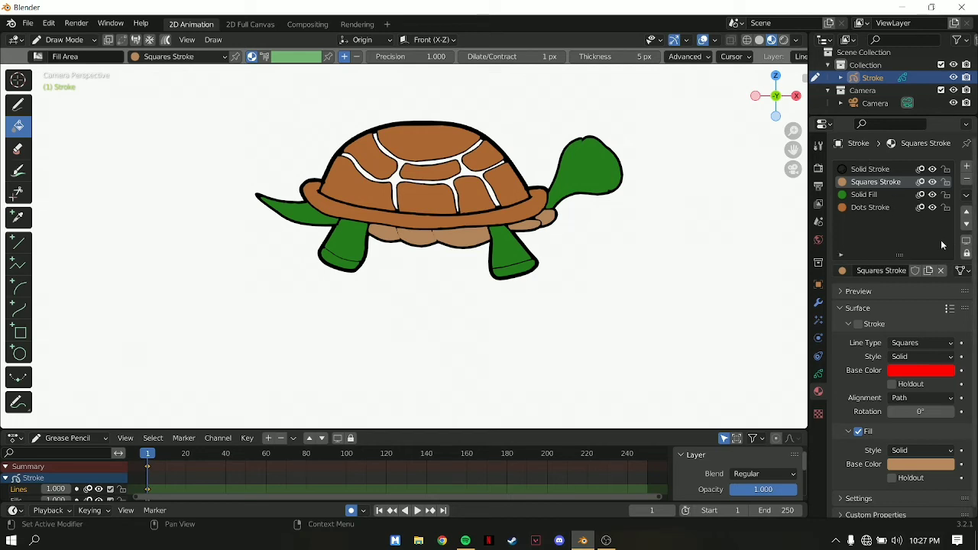
pyautogui.click(968, 168)
# Step: Create a new material, give it an orange fill colour, enable fill and disable stroke
pyautogui.click(878, 269)
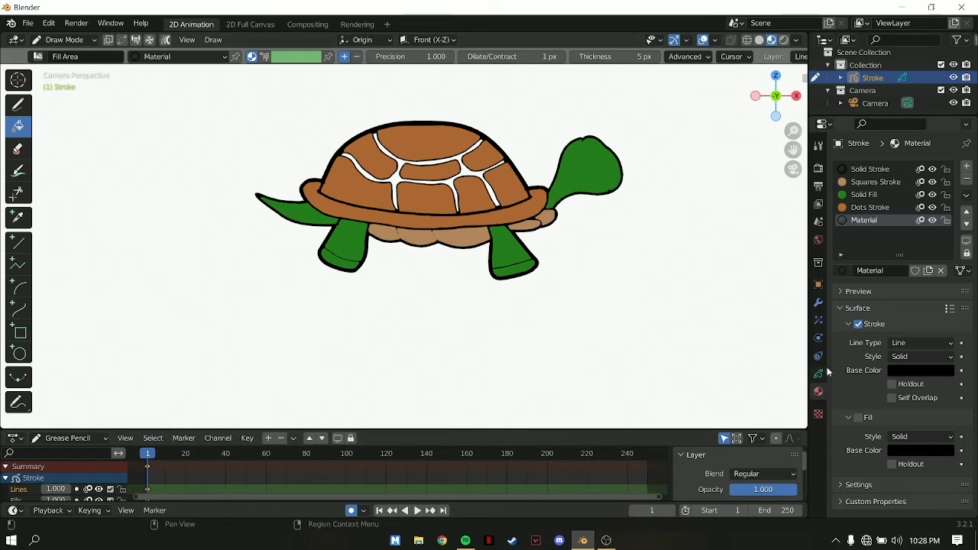
pyautogui.click(915, 453)
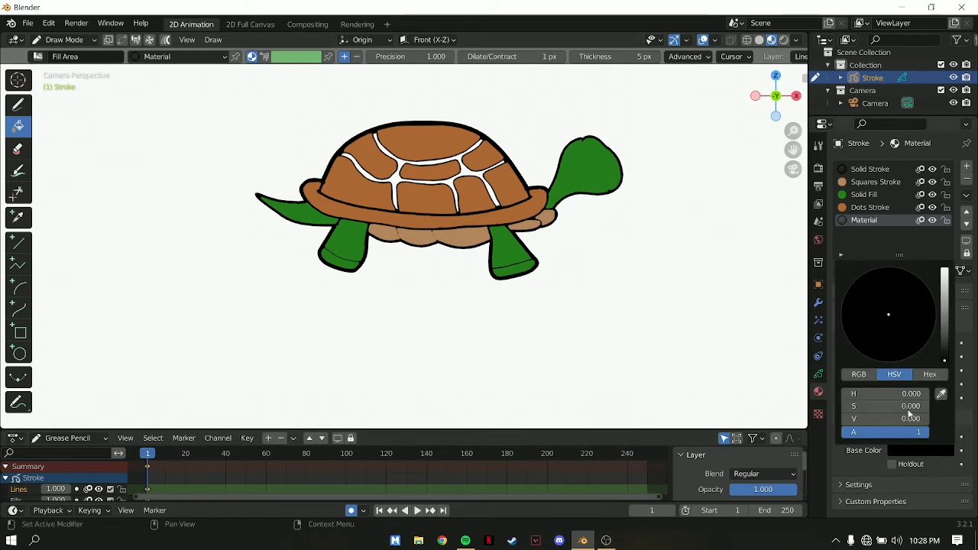
pyautogui.moveTo(945, 363); pyautogui.dragTo(945, 292)
pyautogui.moveTo(891, 314); pyautogui.dragTo(873, 340)
pyautogui.moveTo(944, 294); pyautogui.dragTo(925, 315)
pyautogui.moveTo(875, 345); pyautogui.dragTo(872, 345)
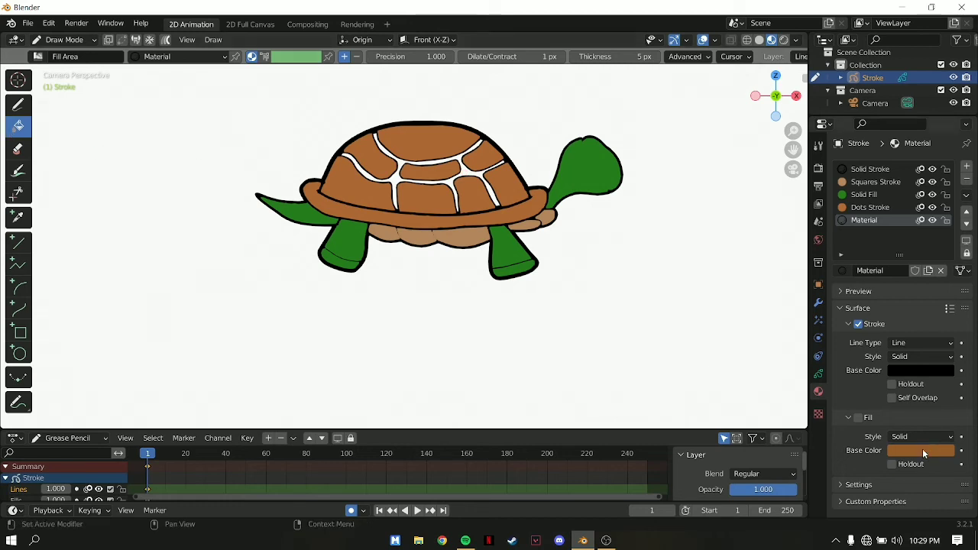
pyautogui.click(858, 418)
pyautogui.click(859, 324)
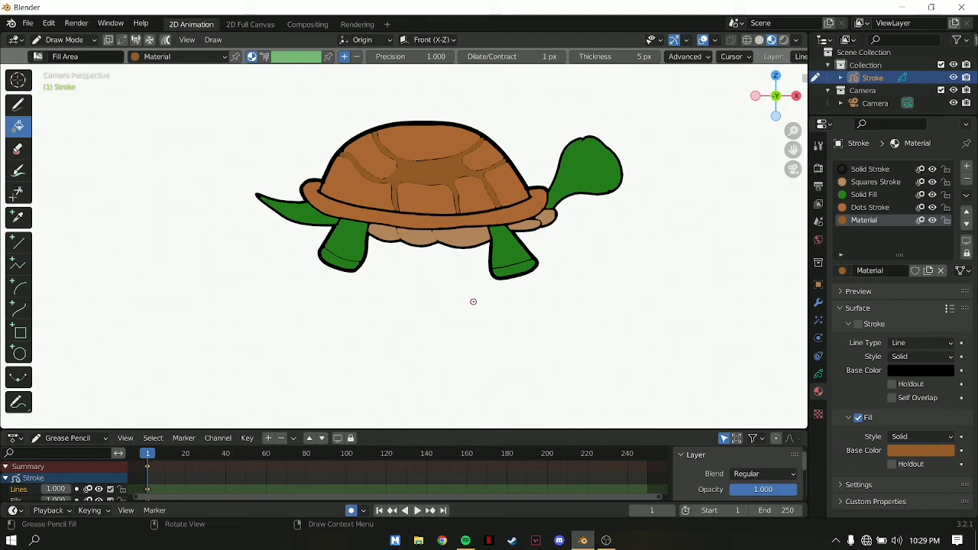
# Step: Undo the fill and stroke switches on the new material, trying them again once
pyautogui.scroll(-3, 457, 303)
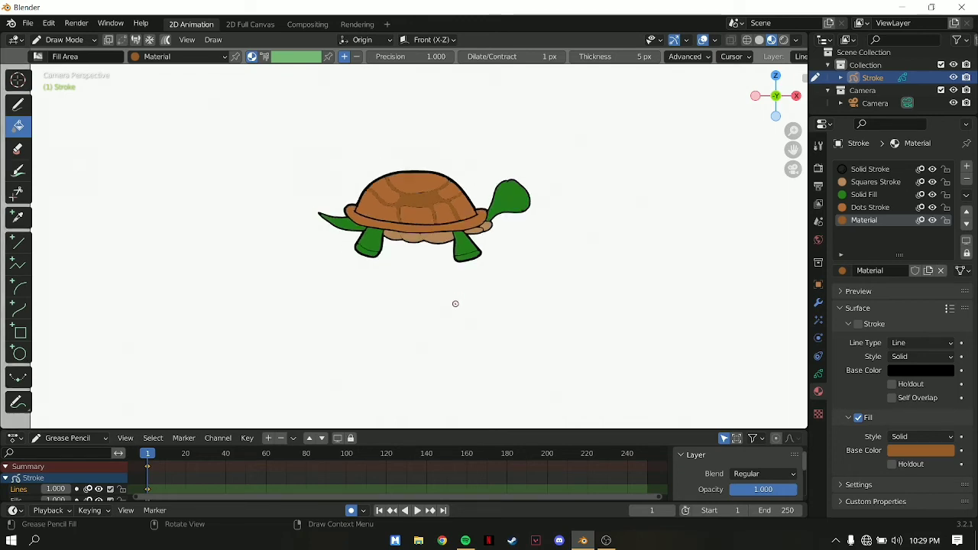
pyautogui.scroll(3, 454, 306)
pyautogui.scroll(1, 454, 307)
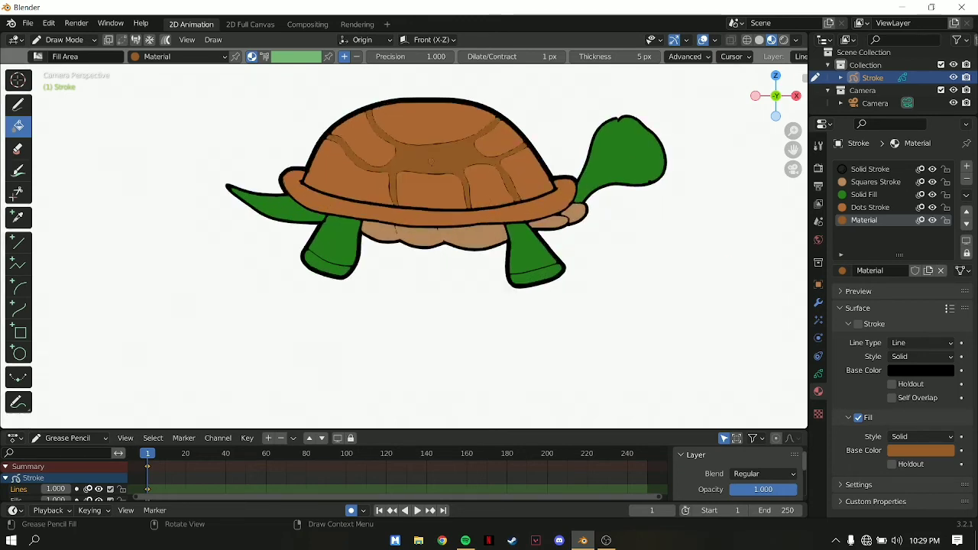
pyautogui.scroll(-2, 495, 220)
pyautogui.scroll(-1, 495, 220)
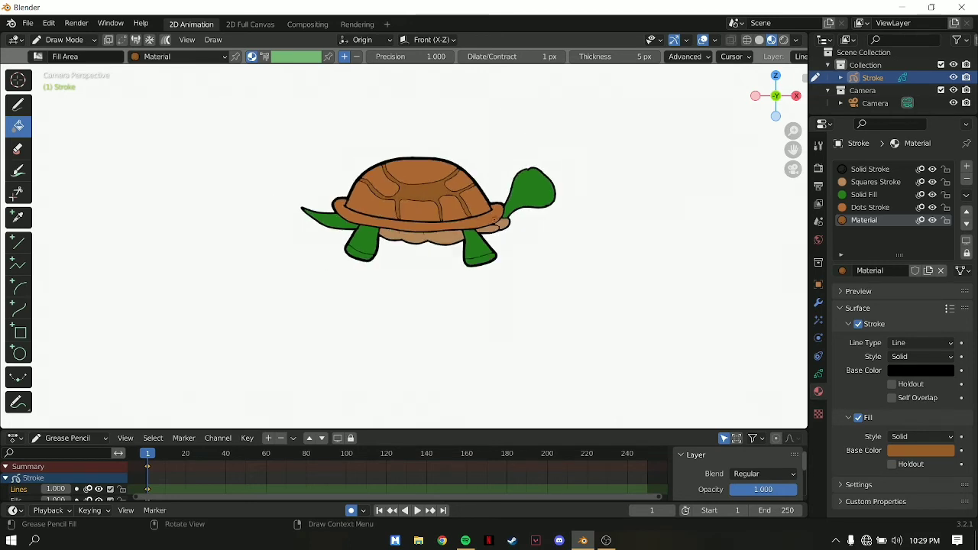
pyautogui.hotkey('ctrl', 'z')
pyautogui.scroll(2, 482, 207)
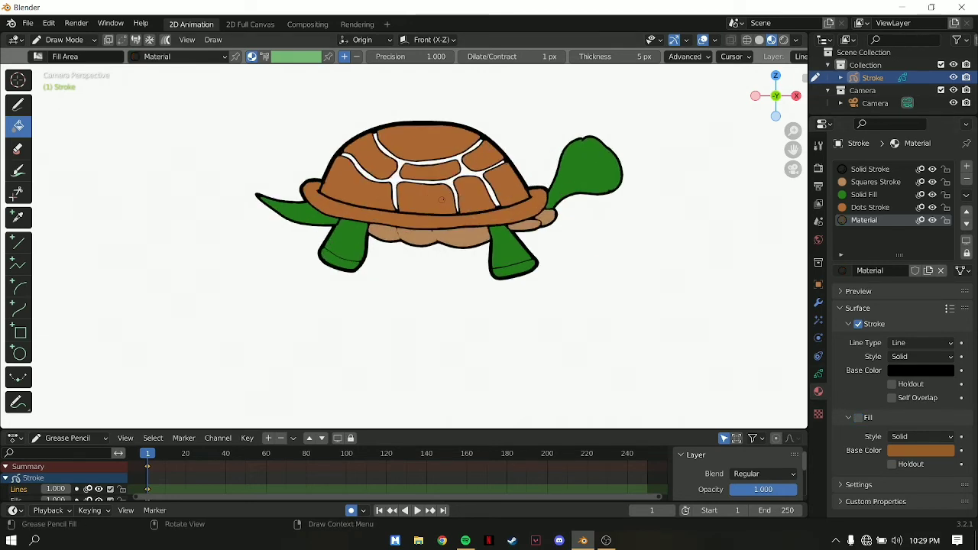
pyautogui.scroll(2, 468, 198)
pyautogui.scroll(2, 468, 198)
pyautogui.scroll(3, 344, 250)
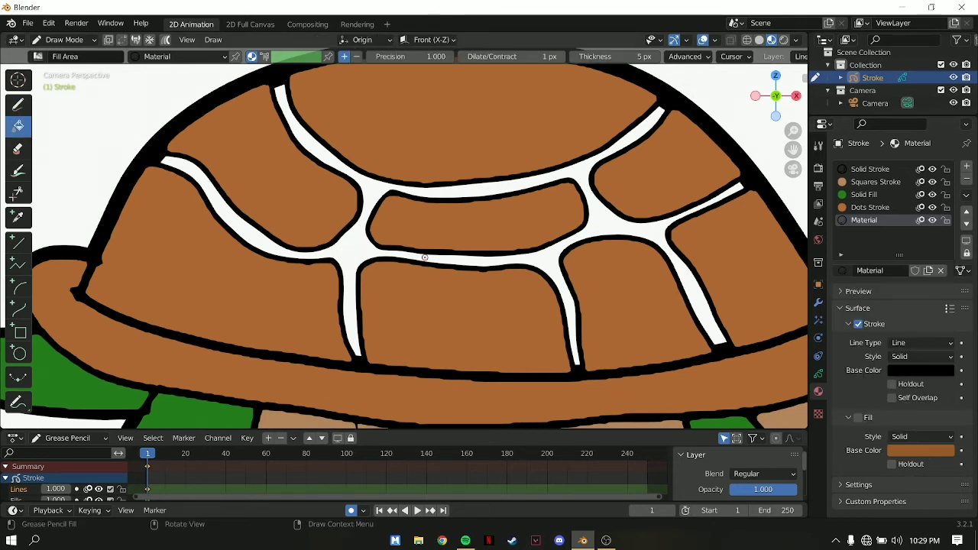
pyautogui.scroll(1, 350, 242)
pyautogui.scroll(1, 321, 246)
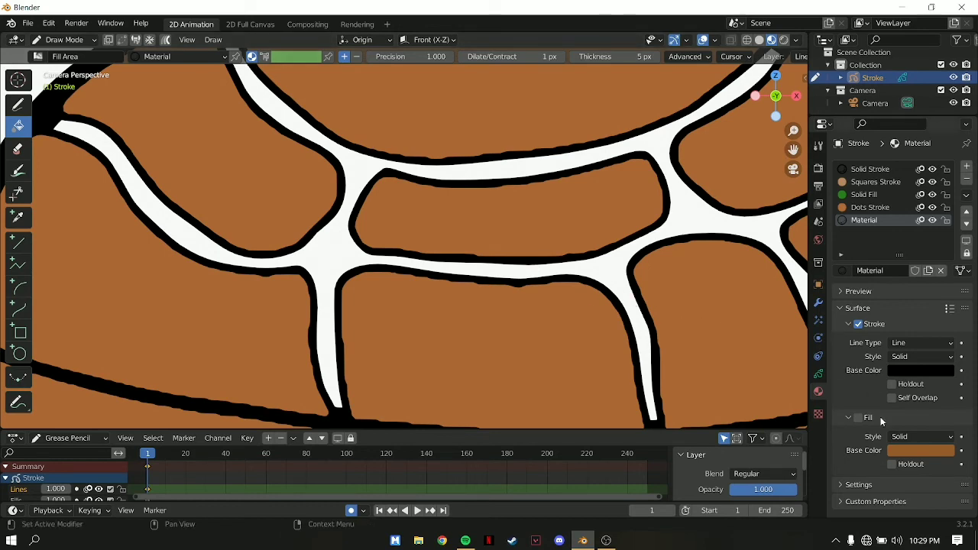
pyautogui.click(858, 324)
pyautogui.click(858, 417)
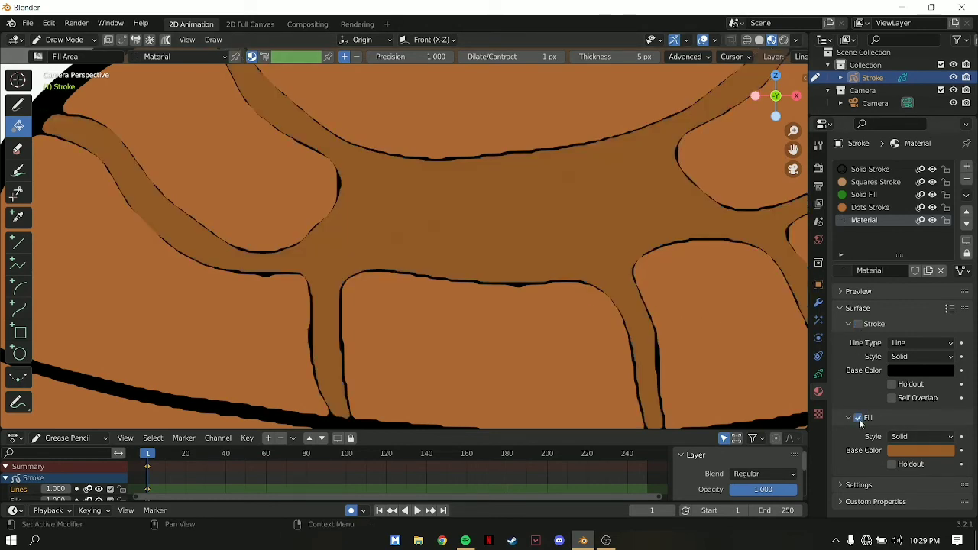
pyautogui.hotkey('ctrl', 'z')
pyautogui.hotkey('ctrl', 'z')
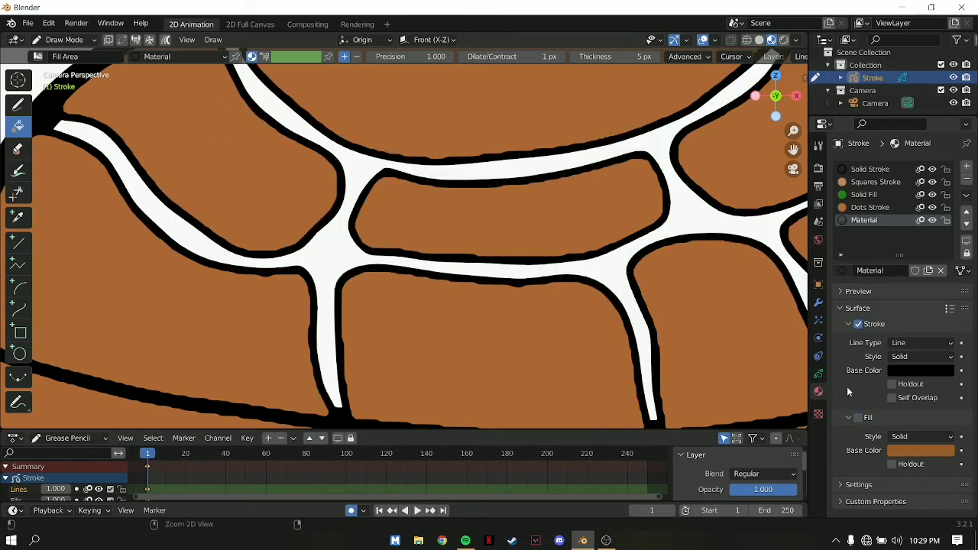
# Step: Change the material's fill colour to a dark reddish-brown
pyautogui.click(916, 449)
pyautogui.moveTo(944, 359)
pyautogui.mouseDown()
pyautogui.moveTo(945, 332)
pyautogui.moveTo(888, 314)
pyautogui.moveTo(878, 333)
pyautogui.mouseUp()
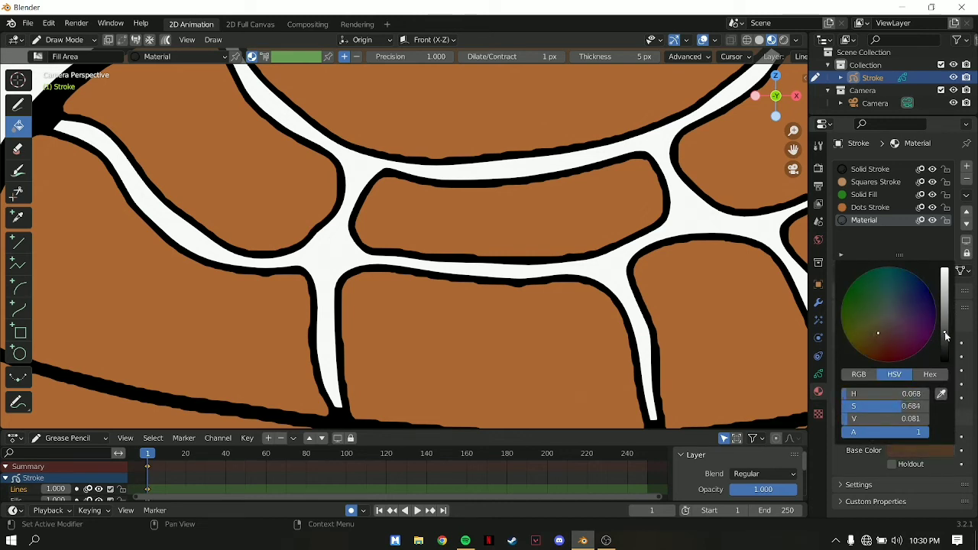
pyautogui.moveTo(945, 336); pyautogui.dragTo(945, 323)
pyautogui.moveTo(878, 334); pyautogui.dragTo(881, 340)
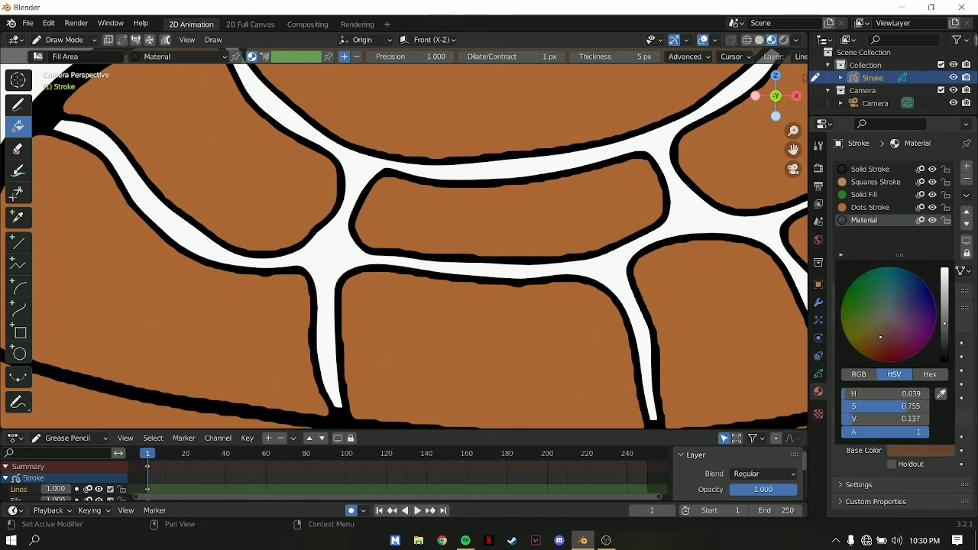
pyautogui.click(917, 450)
pyautogui.moveTo(882, 336); pyautogui.dragTo(883, 334)
# Step: Enable fill and fill the central shell seam gap dark brown
pyautogui.scroll(3, 273, 261)
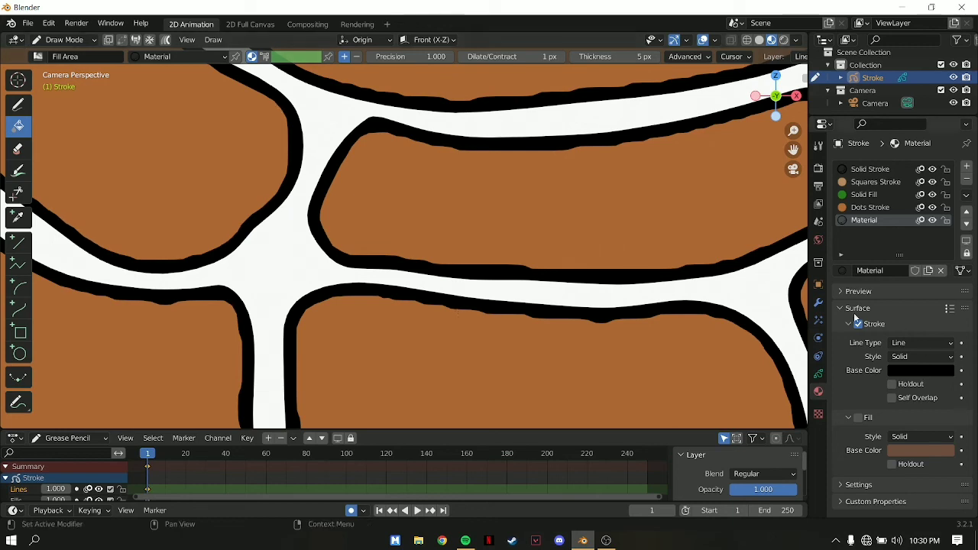
pyautogui.click(858, 417)
pyautogui.click(284, 260)
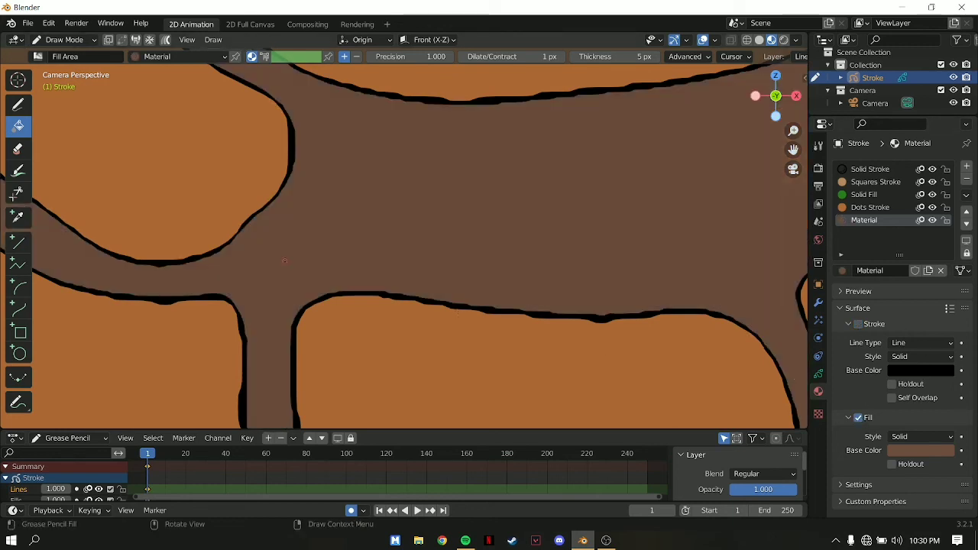
pyautogui.scroll(-3, 284, 261)
pyautogui.scroll(-2, 509, 272)
pyautogui.scroll(-2, 509, 272)
pyautogui.scroll(-4, 509, 272)
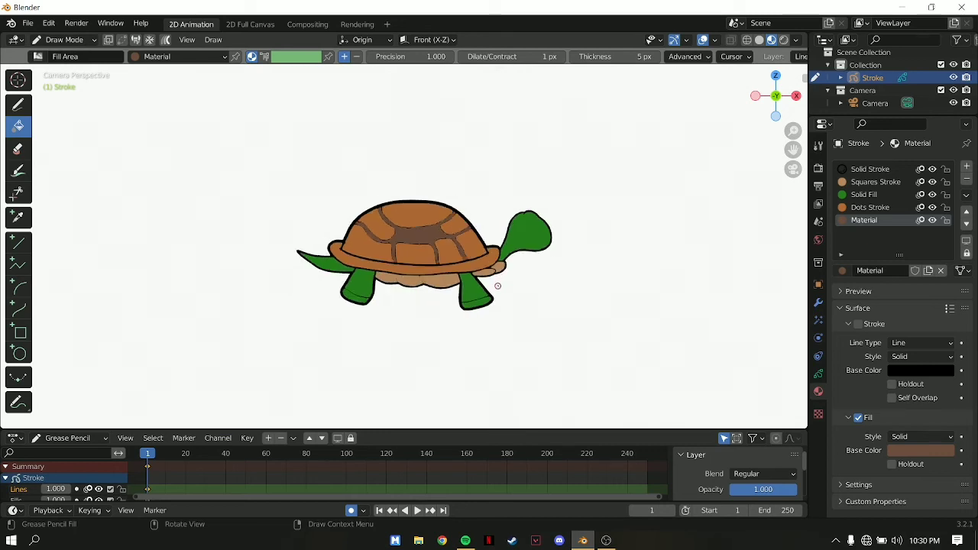
# Step: Zoom and pan until the turtle's head fills the view, then choose the Circle tool
pyautogui.scroll(1, 459, 260)
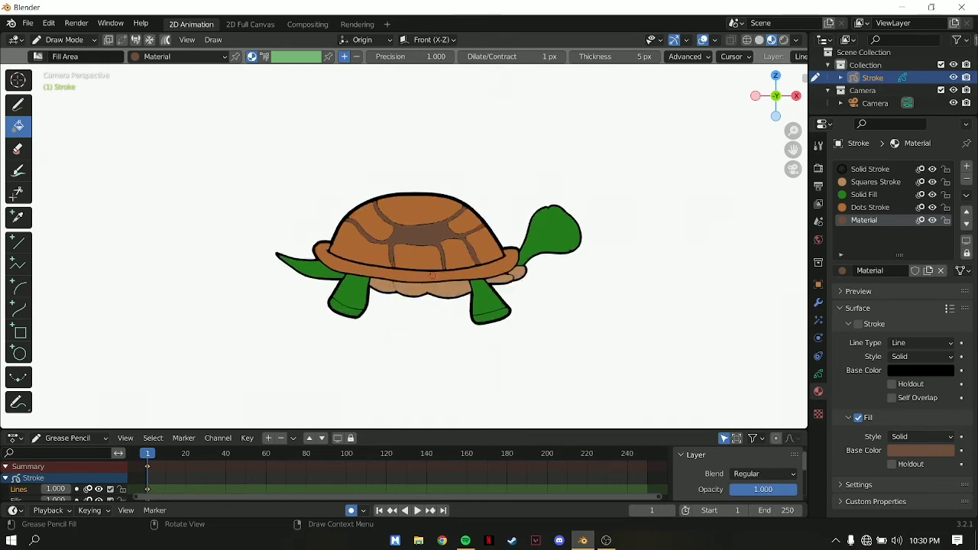
pyautogui.scroll(2, 436, 237)
pyautogui.scroll(3, 431, 229)
pyautogui.scroll(1, 431, 229)
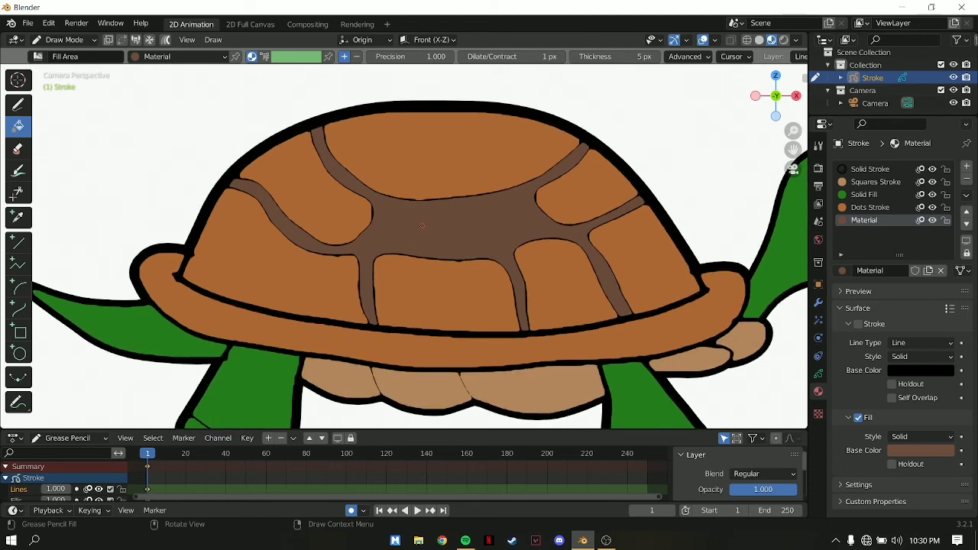
pyautogui.scroll(-5, 416, 239)
pyautogui.scroll(2, 532, 270)
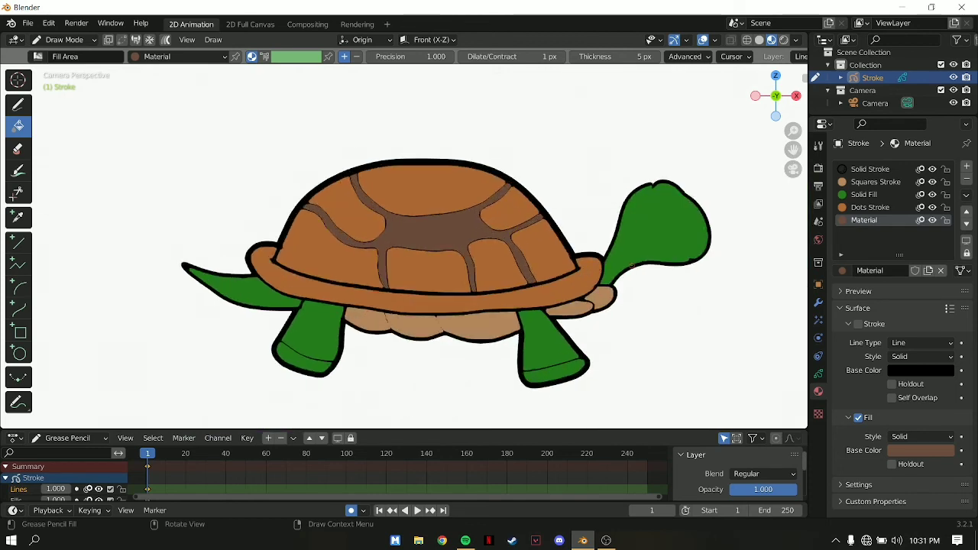
pyautogui.scroll(-1, 629, 266)
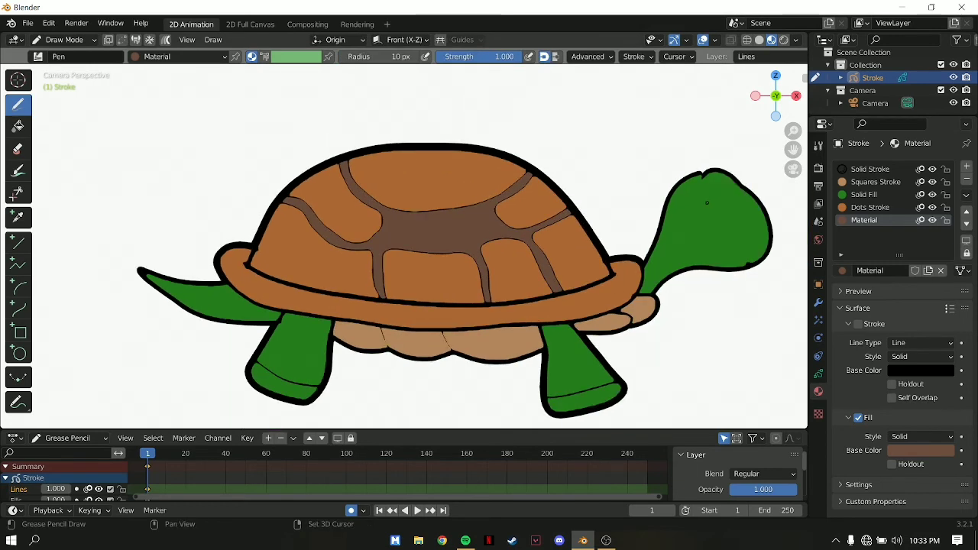
pyautogui.scroll(-1, 764, 210)
pyautogui.keyDown('shift'); pyautogui.moveTo(764, 210); pyautogui.dragTo(549, 207, button='middle'); pyautogui.keyUp('shift')
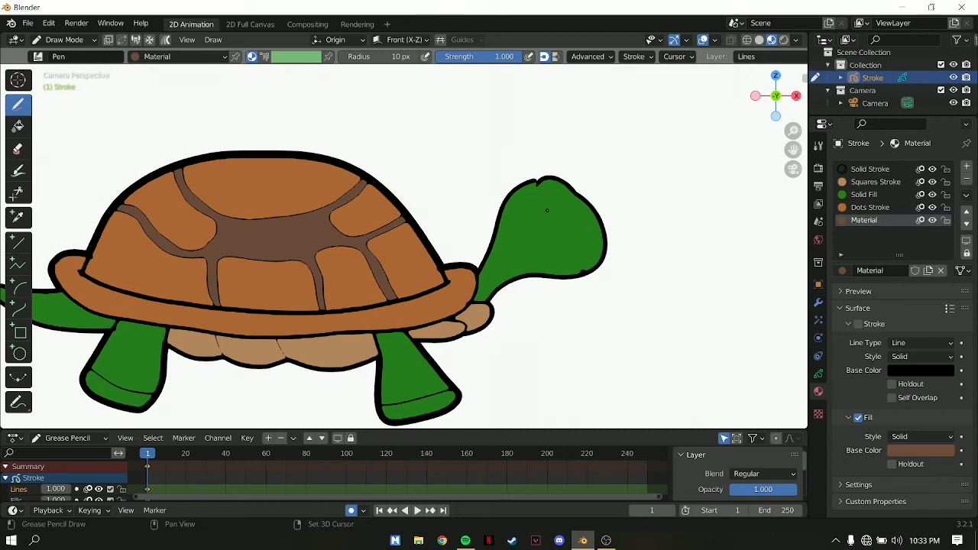
pyautogui.scroll(1, 547, 211)
pyautogui.scroll(2, 581, 212)
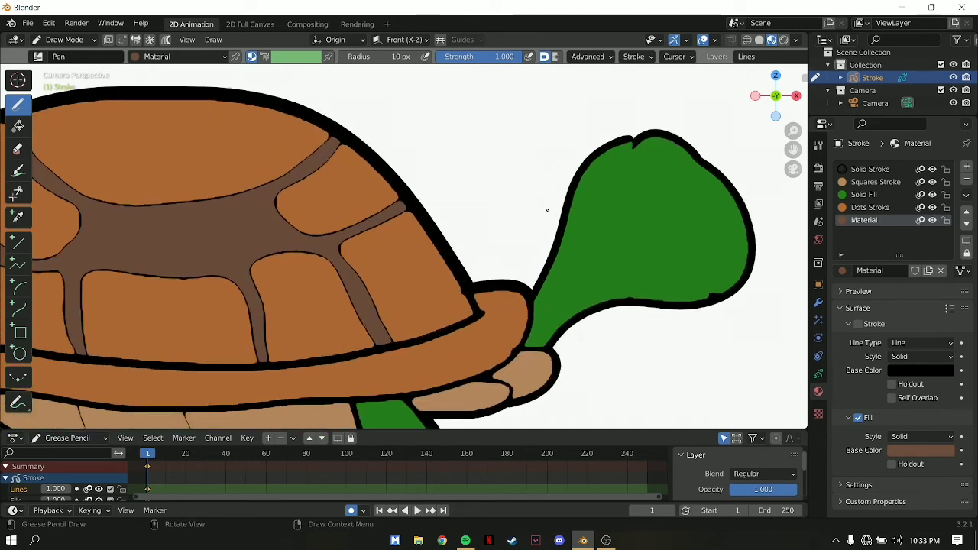
pyautogui.keyDown('shift'); pyautogui.moveTo(618, 216); pyautogui.dragTo(519, 247, button='middle'); pyautogui.keyUp('shift')
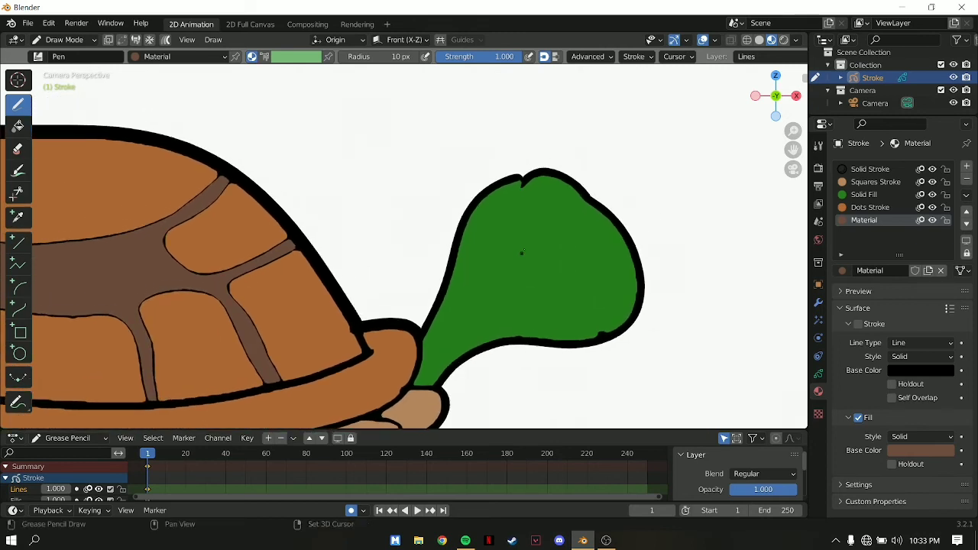
pyautogui.click(20, 354)
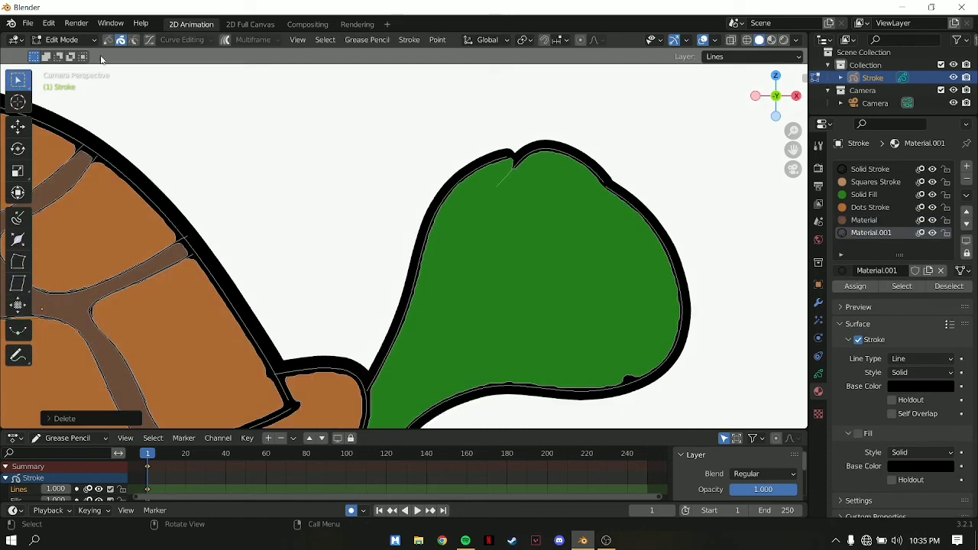
# Step: Draw a black eye oval on the head with a smaller pupil oval inside
pyautogui.press('Tab')
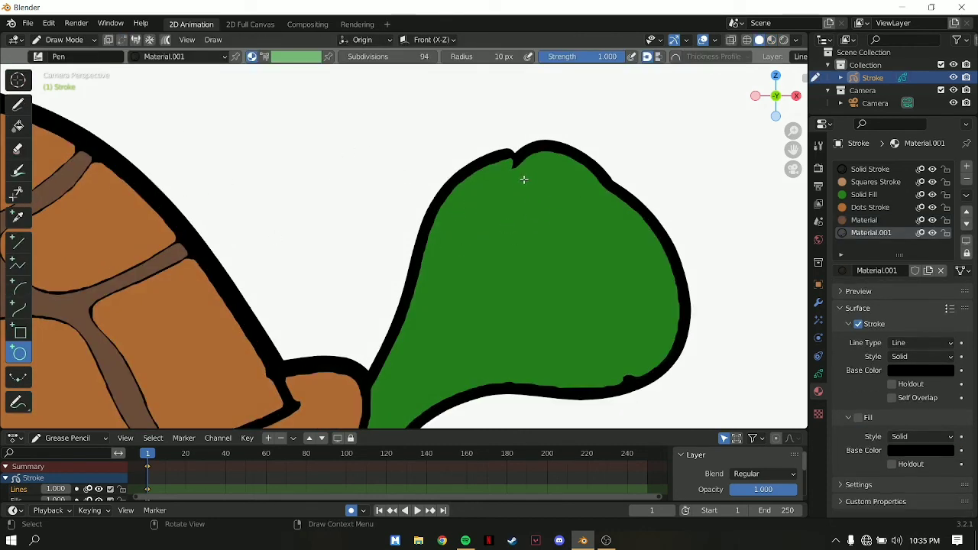
pyautogui.moveTo(523, 177); pyautogui.dragTo(588, 258)
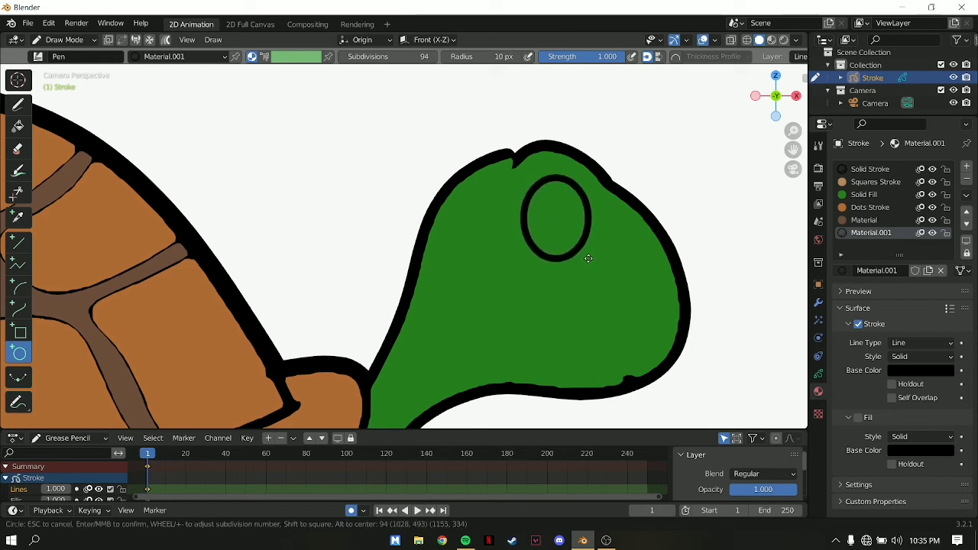
pyautogui.moveTo(587, 258); pyautogui.dragTo(588, 258)
pyautogui.press('Return')
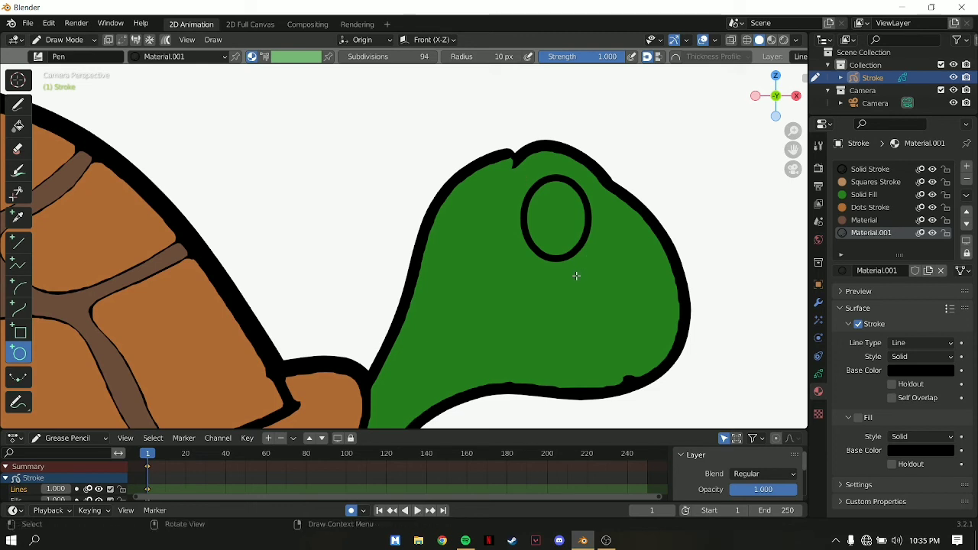
pyautogui.moveTo(549, 208); pyautogui.dragTo(564, 235)
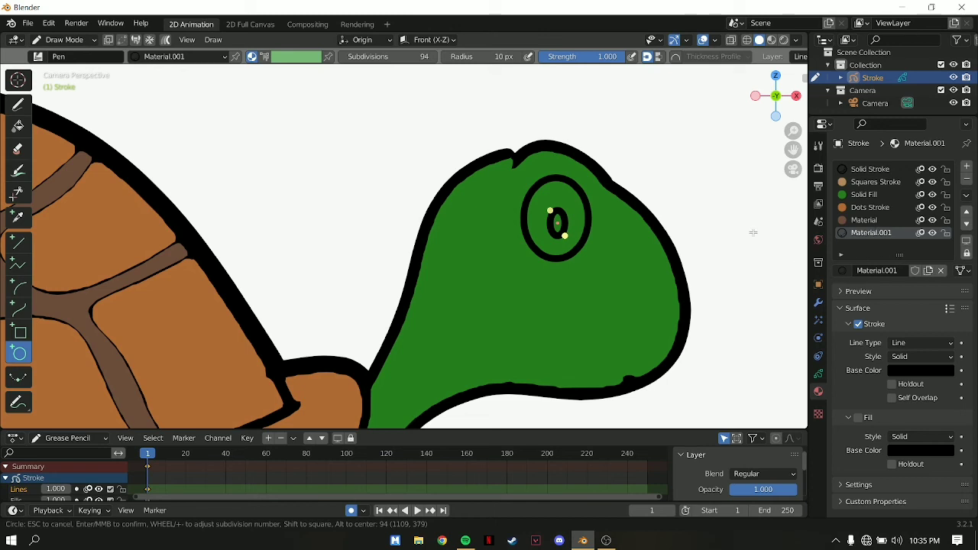
pyautogui.press('Return')
# Step: Try a grey fill with no stroke on the eye material, then revert to the outline
pyautogui.click(859, 417)
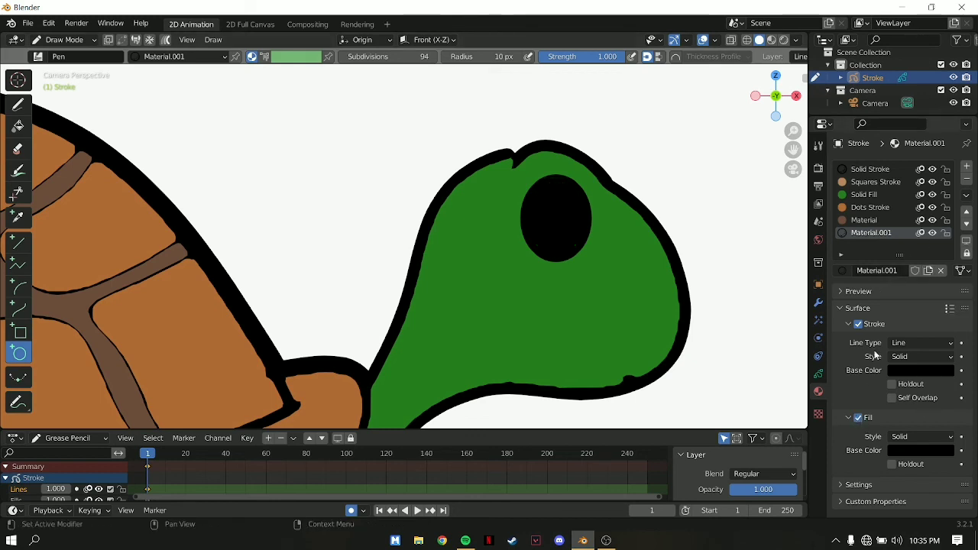
pyautogui.click(858, 324)
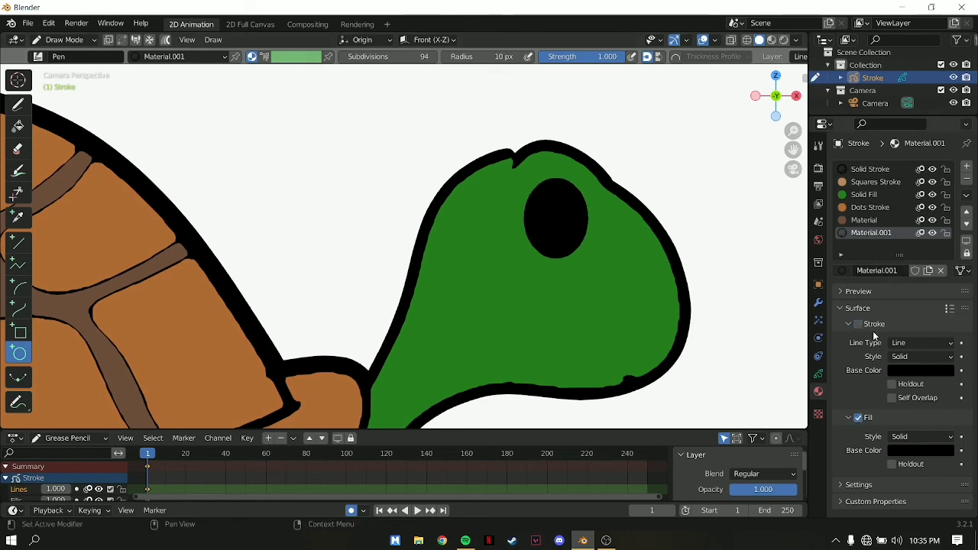
pyautogui.click(909, 451)
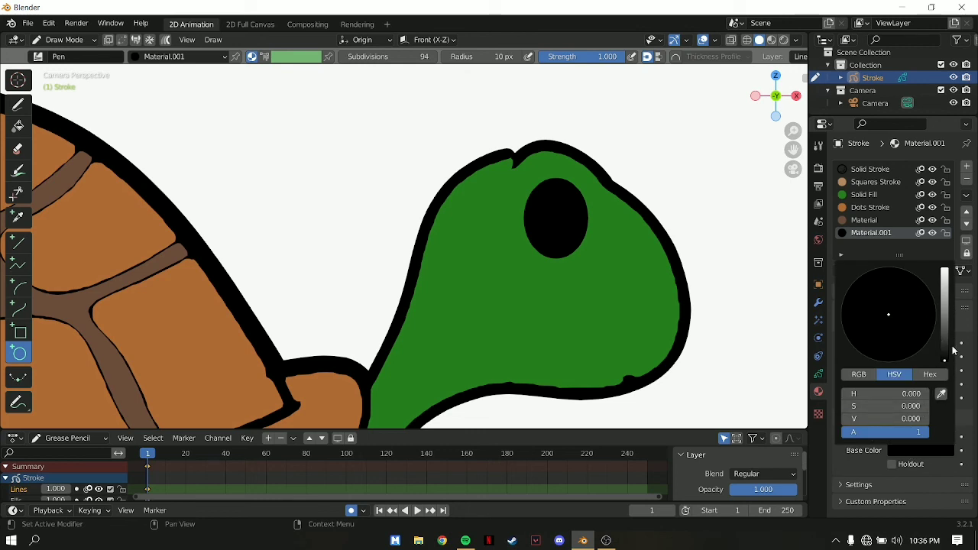
pyautogui.moveTo(948, 358); pyautogui.dragTo(945, 314)
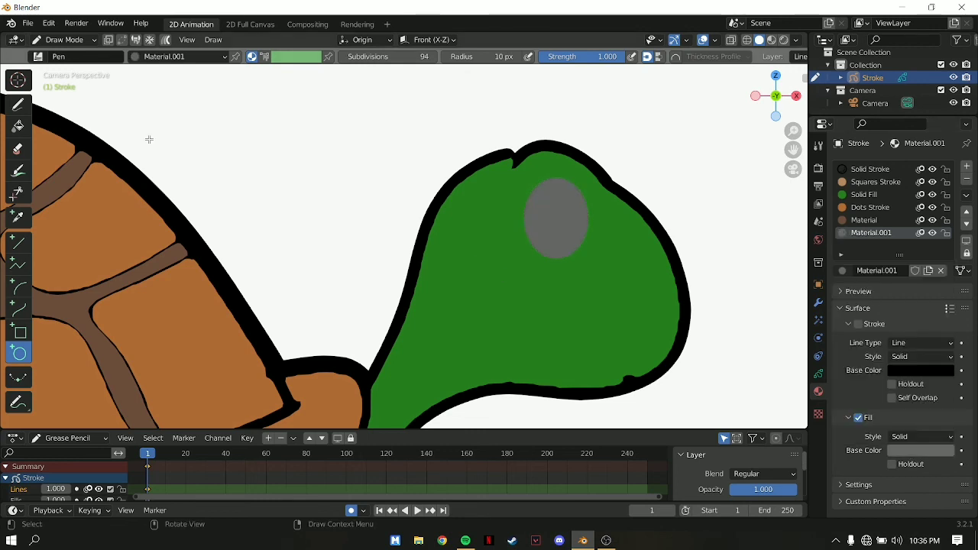
pyautogui.press('d')
pyautogui.hotkey('ctrl', 'z')
pyautogui.hotkey('ctrl', 'z')
pyautogui.hotkey('ctrl', 'z')
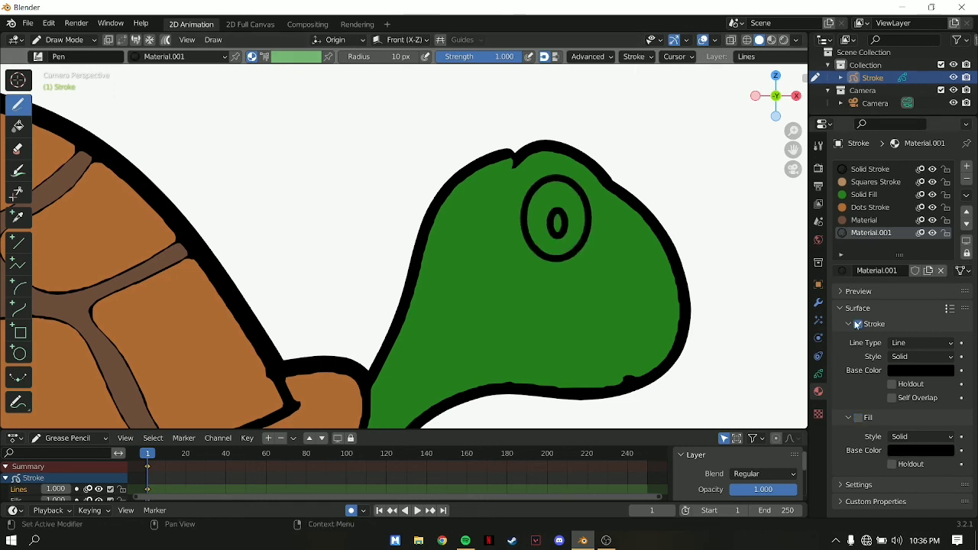
pyautogui.click(859, 324)
pyautogui.click(858, 323)
pyautogui.scroll(-5, 547, 283)
pyautogui.scroll(-2, 550, 265)
pyautogui.scroll(6, 473, 266)
pyautogui.scroll(3, 474, 267)
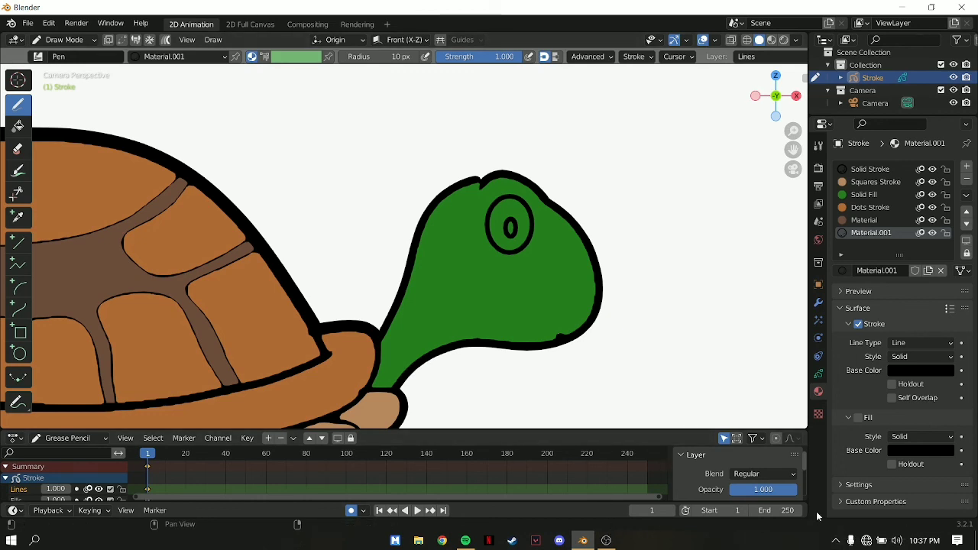
# Step: Draw a smiling mouth curve on the turtle's head with the Draw tool
pyautogui.click(17, 147)
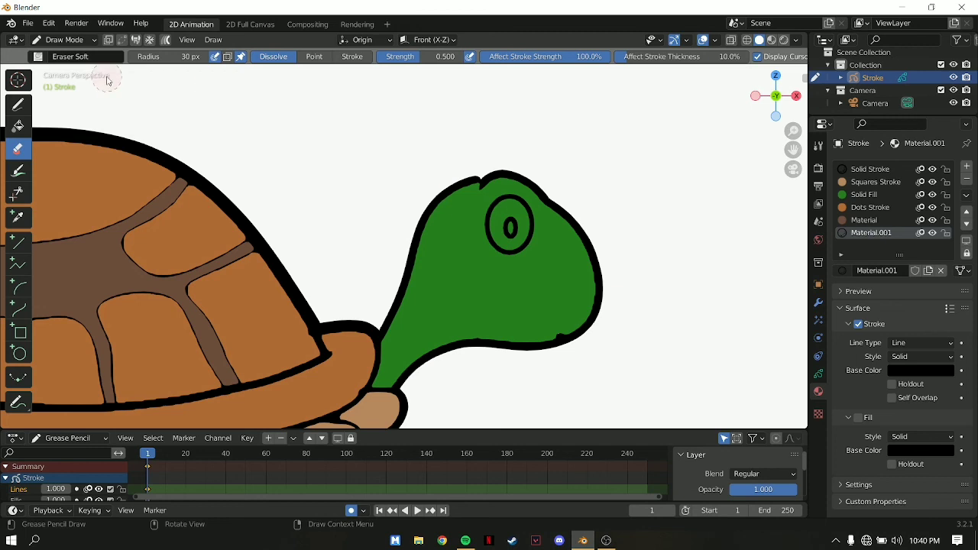
pyautogui.click(18, 103)
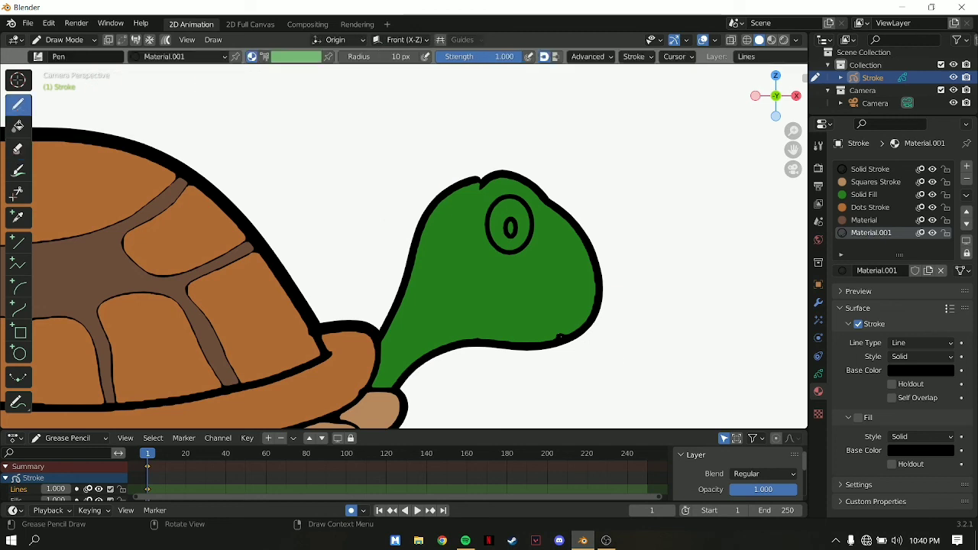
pyautogui.moveTo(552, 333); pyautogui.dragTo(510, 299)
pyautogui.hotkey('ctrl', 'z')
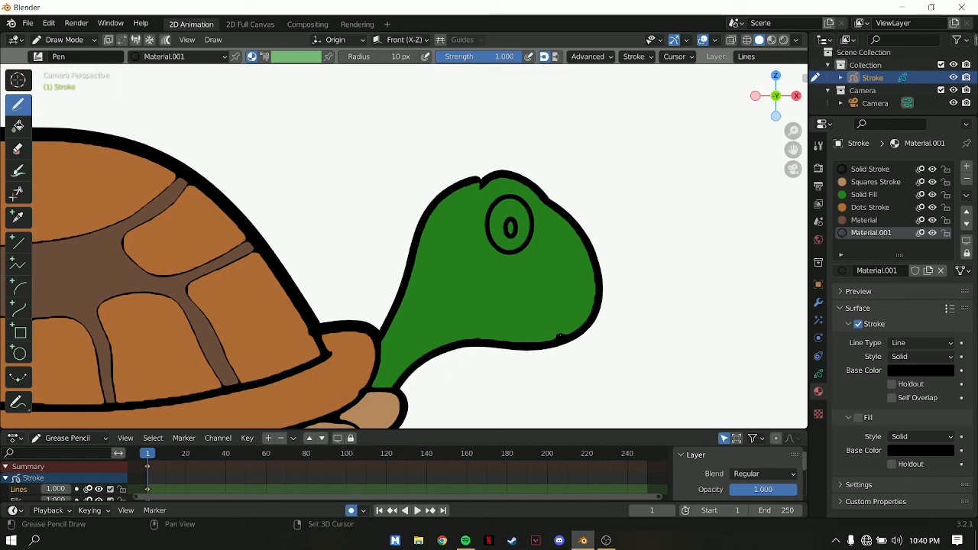
pyautogui.keyDown('shift'); pyautogui.moveTo(548, 333); pyautogui.dragTo(523, 317); pyautogui.keyUp('shift')
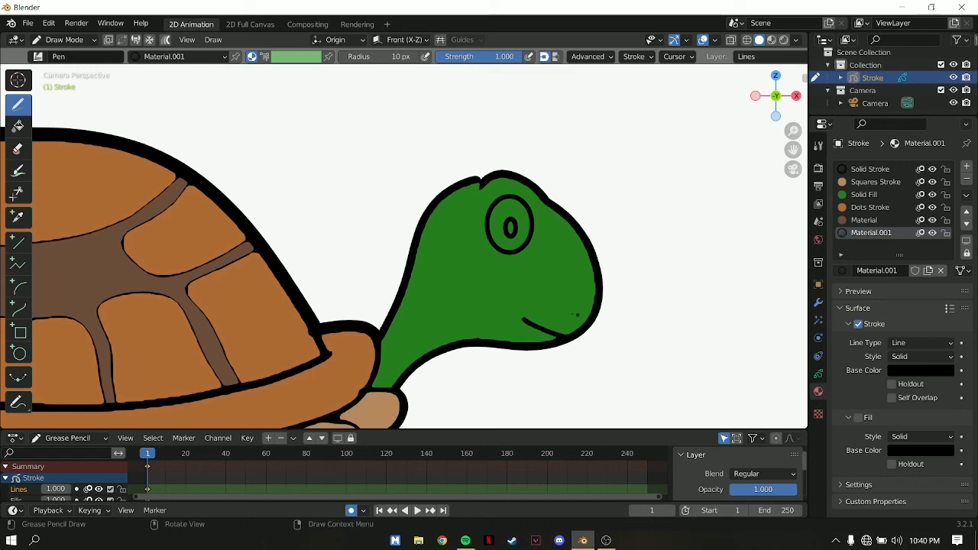
# Step: Add a short upturned stroke at the mouth's left end
pyautogui.click(19, 353)
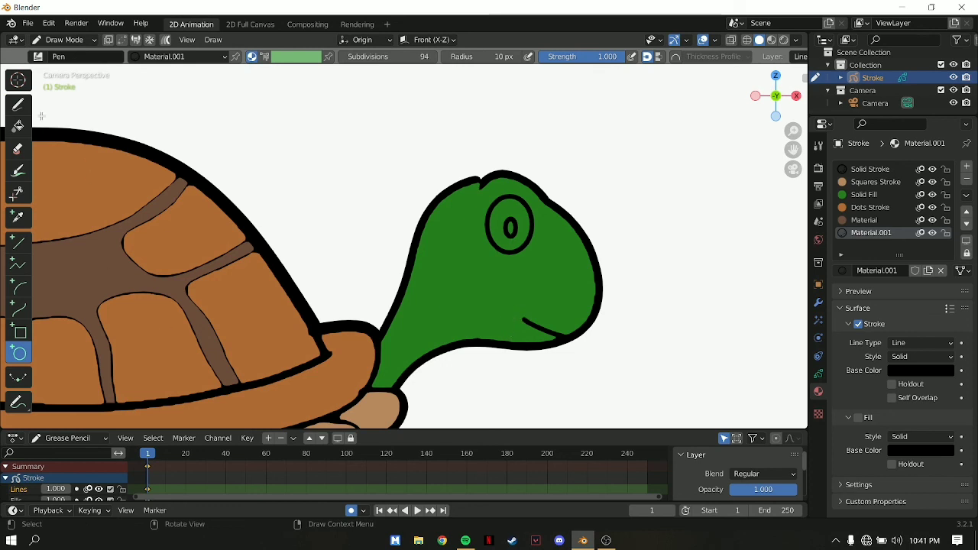
pyautogui.click(18, 104)
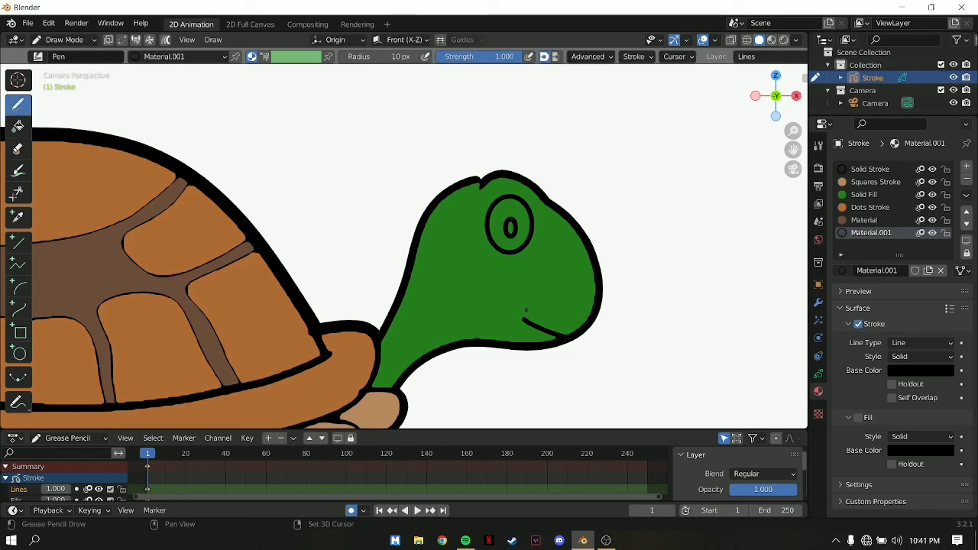
pyautogui.keyDown('shift'); pyautogui.moveTo(509, 316); pyautogui.dragTo(519, 344); pyautogui.keyUp('shift')
pyautogui.hotkey('ctrl', 'z')
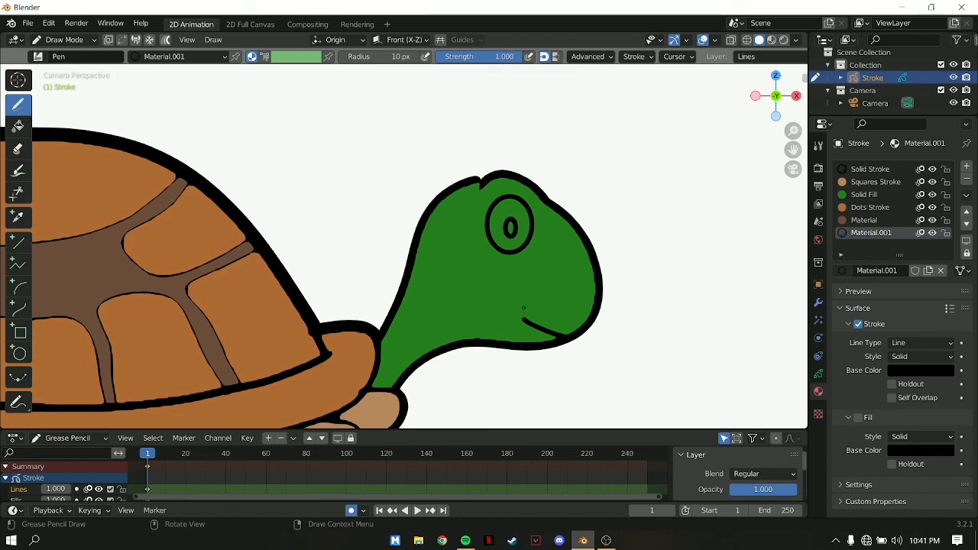
pyautogui.keyDown('shift'); pyautogui.moveTo(509, 321); pyautogui.dragTo(508, 333); pyautogui.keyUp('shift')
pyautogui.scroll(-2, 636, 318)
pyautogui.scroll(1, 612, 312)
pyautogui.scroll(2, 588, 301)
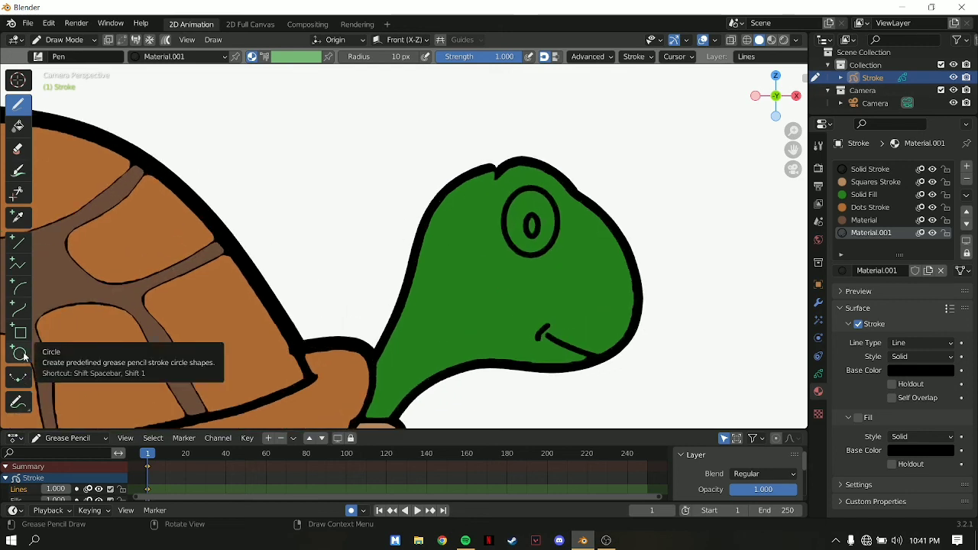
# Step: Start a circle on the head with the Circle tool, then cancel it
pyautogui.click(21, 353)
pyautogui.click(615, 287)
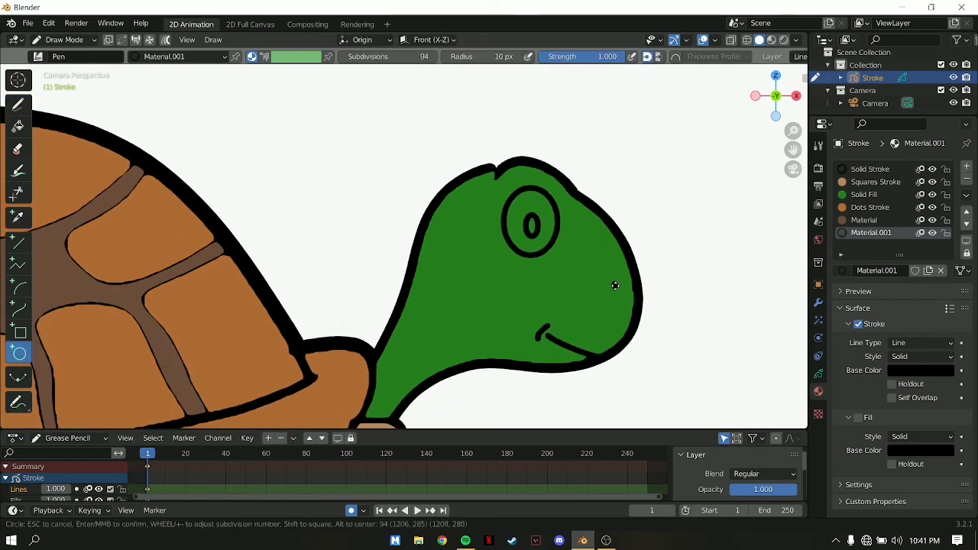
pyautogui.press('Escape')
pyautogui.scroll(-4, 675, 286)
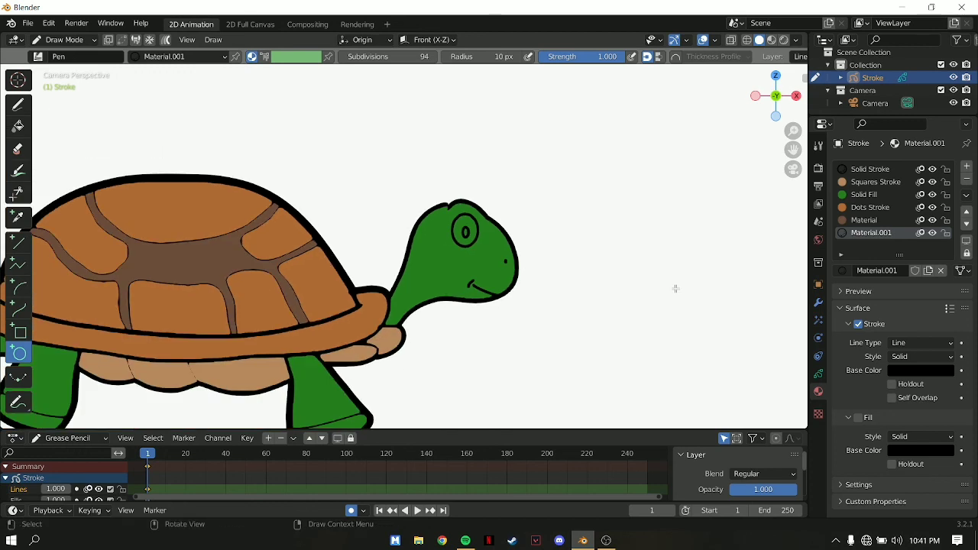
pyautogui.scroll(-2, 600, 299)
# Step: Save the turtle as a .blend named 'Turtle Animation' plus the author's name in 2022 BLENDERS
pyautogui.keyDown('shift'); pyautogui.moveTo(487, 301); pyautogui.dragTo(679, 297, button='middle'); pyautogui.keyUp('shift')
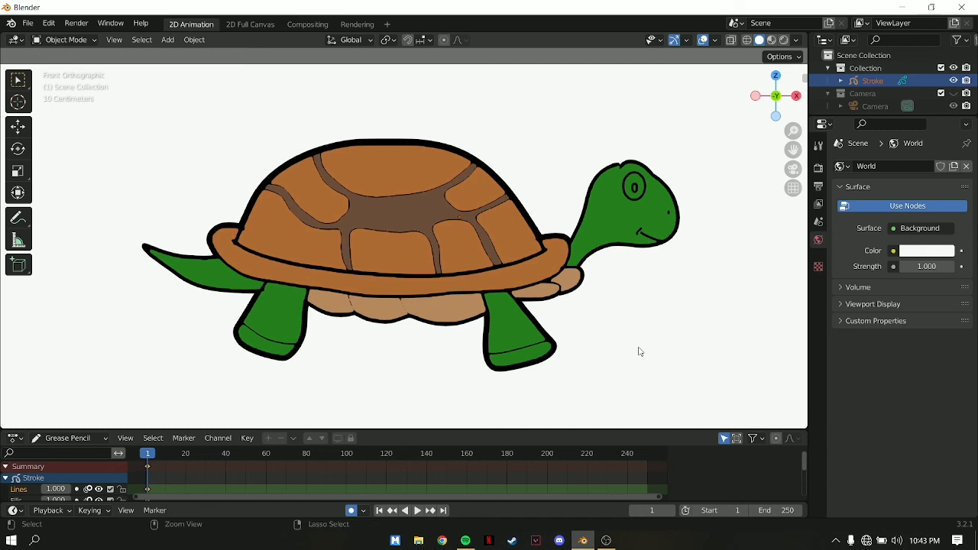
pyautogui.hotkey('ctrl', 's')
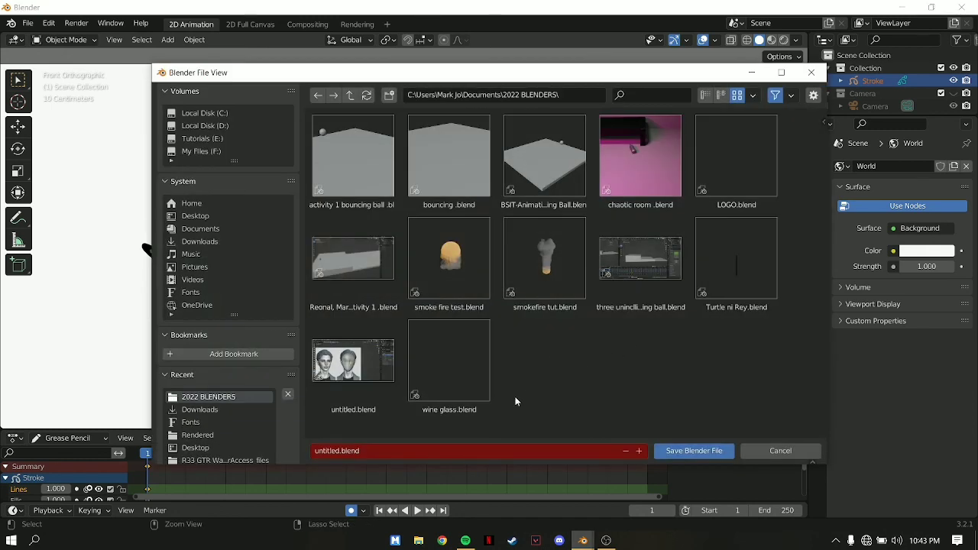
pyautogui.click(381, 451)
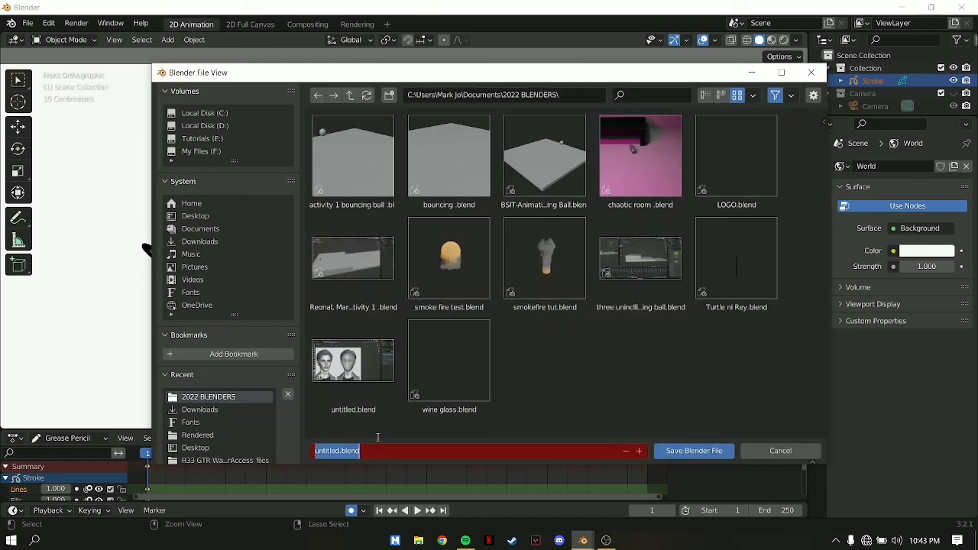
pyautogui.write('turtle')
pyautogui.press('BackSpace')
pyautogui.press('BackSpace')
pyautogui.press('BackSpace')
pyautogui.press('BackSpace')
pyautogui.press('BackSpace')
pyautogui.write('Turtle Animation, Yano')
pyautogui.press('BackSpace')
pyautogui.write('son')
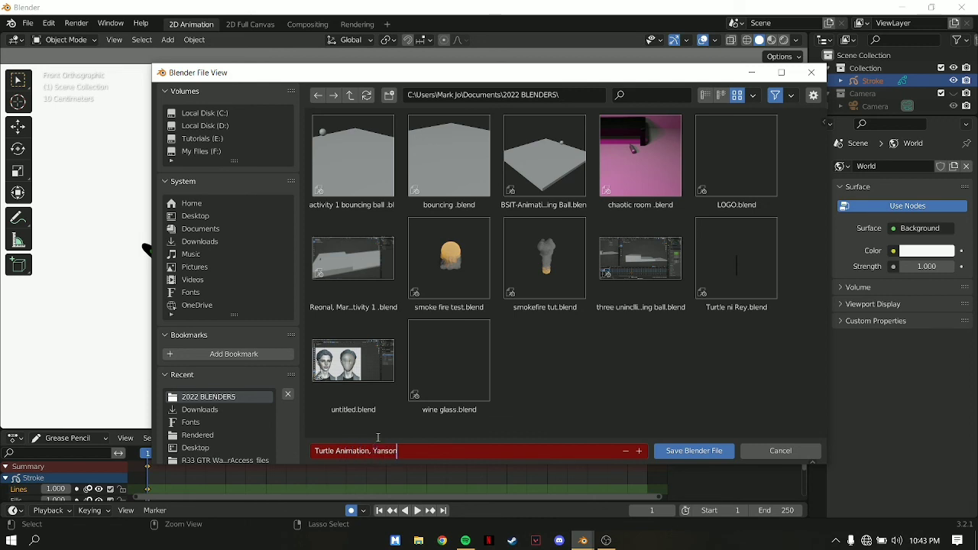
pyautogui.click(690, 456)
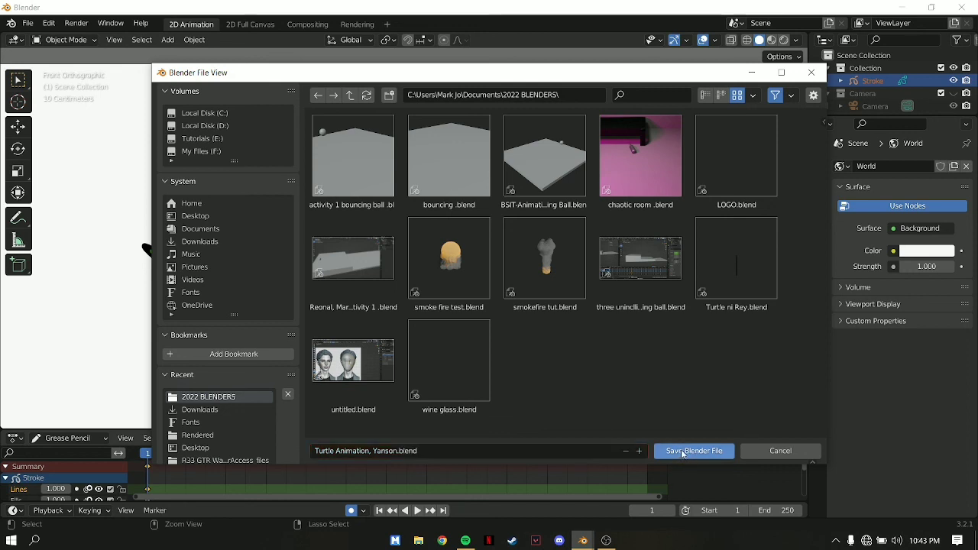
pyautogui.click(689, 456)
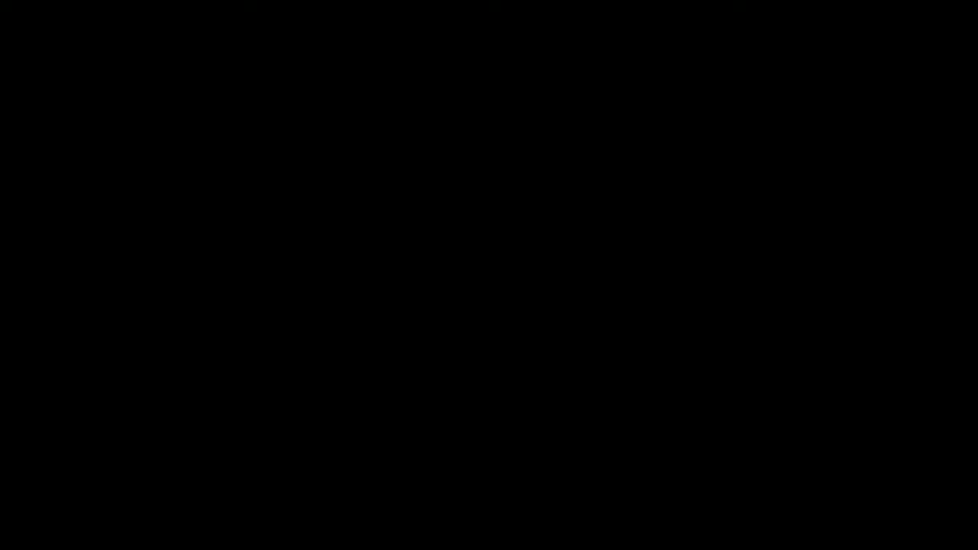